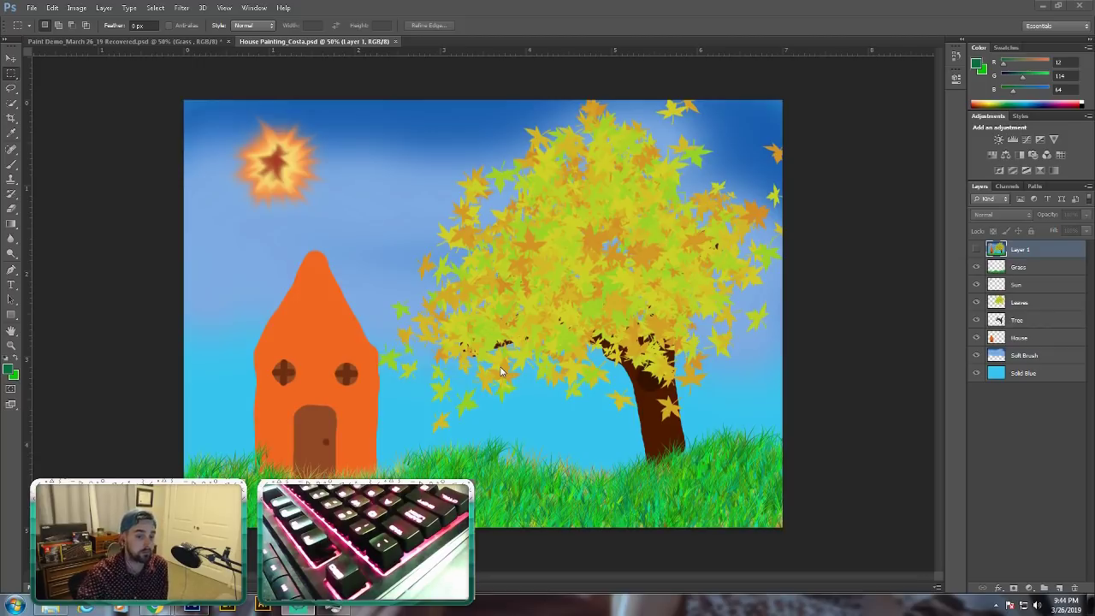
Step: Start a new 7 by 5 inch document at 300 pixels/inch with transparent background contents
click(36, 9)
click(40, 20)
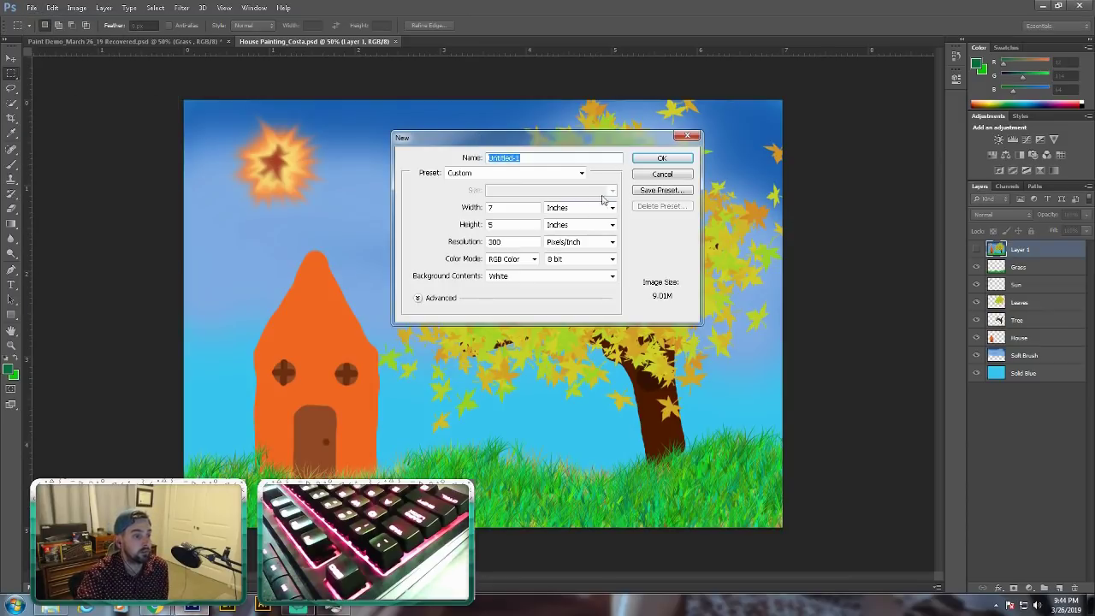
click(466, 210)
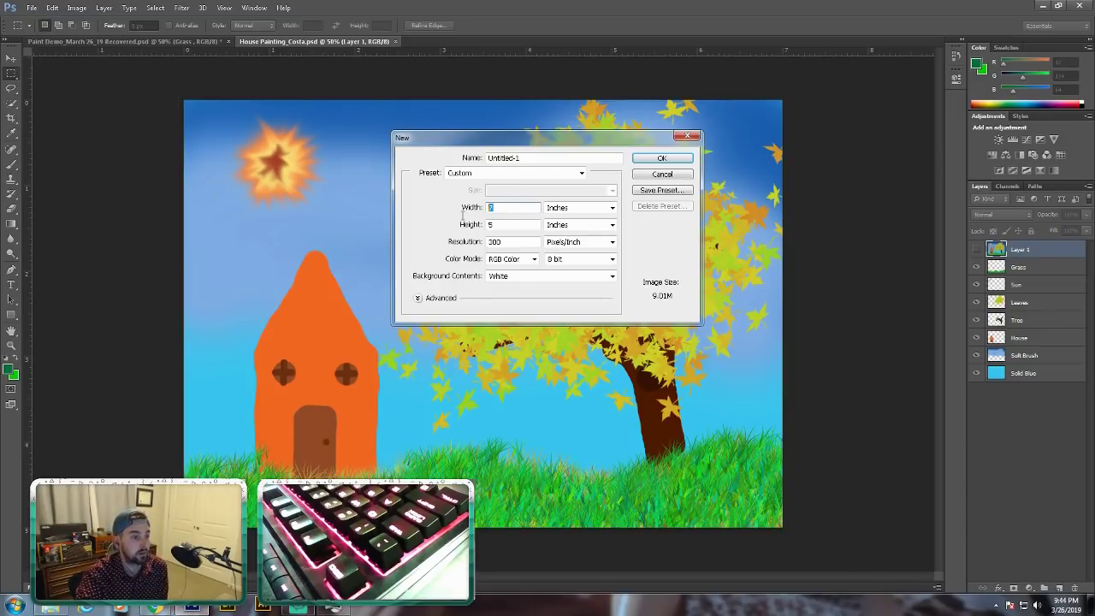
click(519, 225)
click(436, 241)
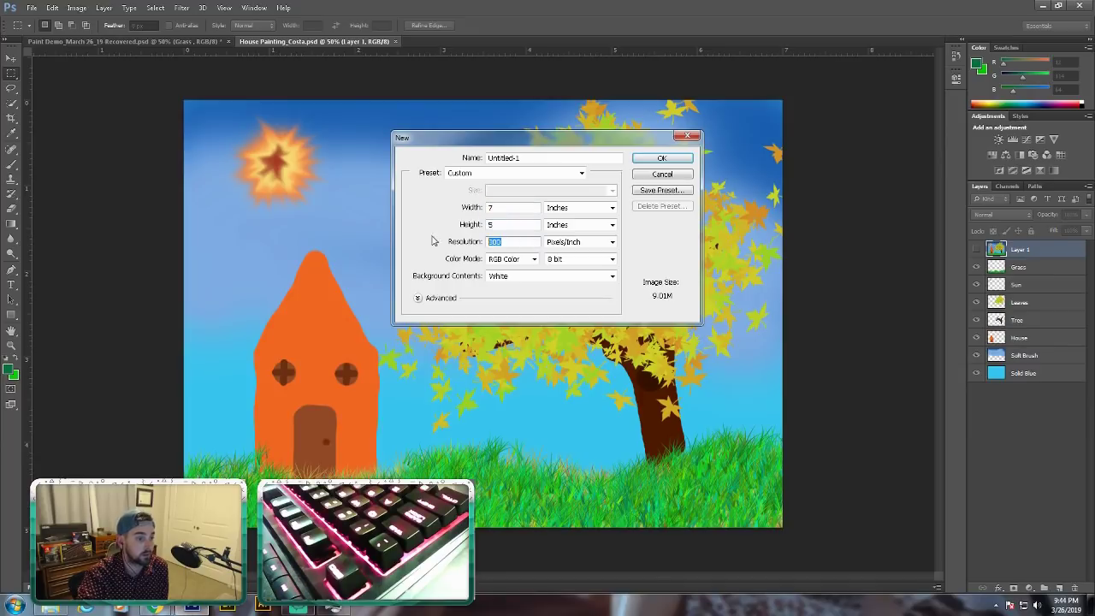
click(548, 276)
click(557, 307)
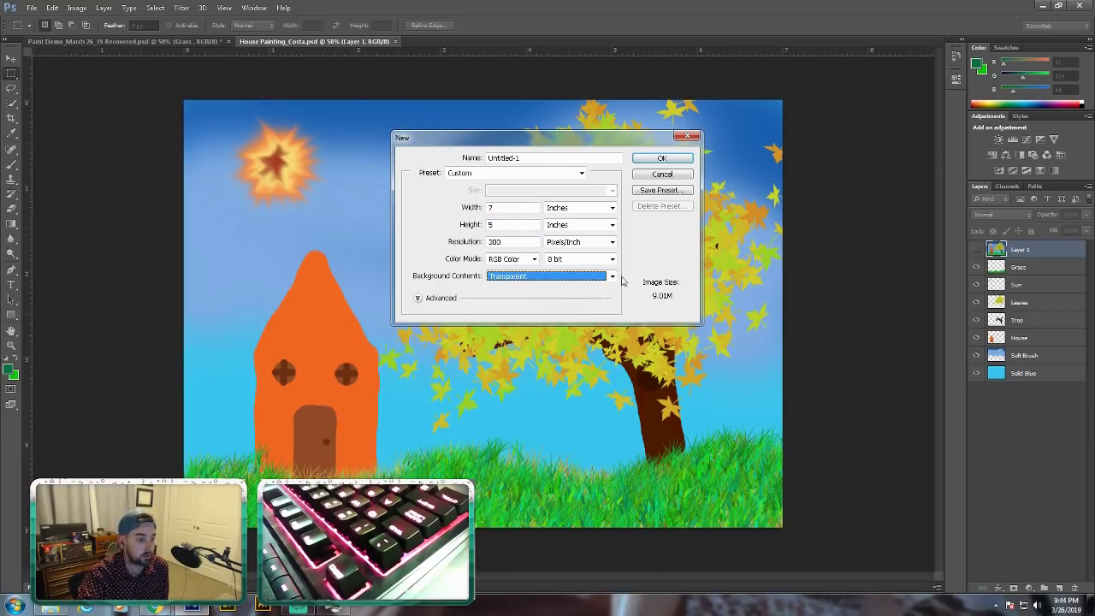
Step: Name the new document House_Painting_YOURNAME and create it
click(580, 155)
key(BackSpace)
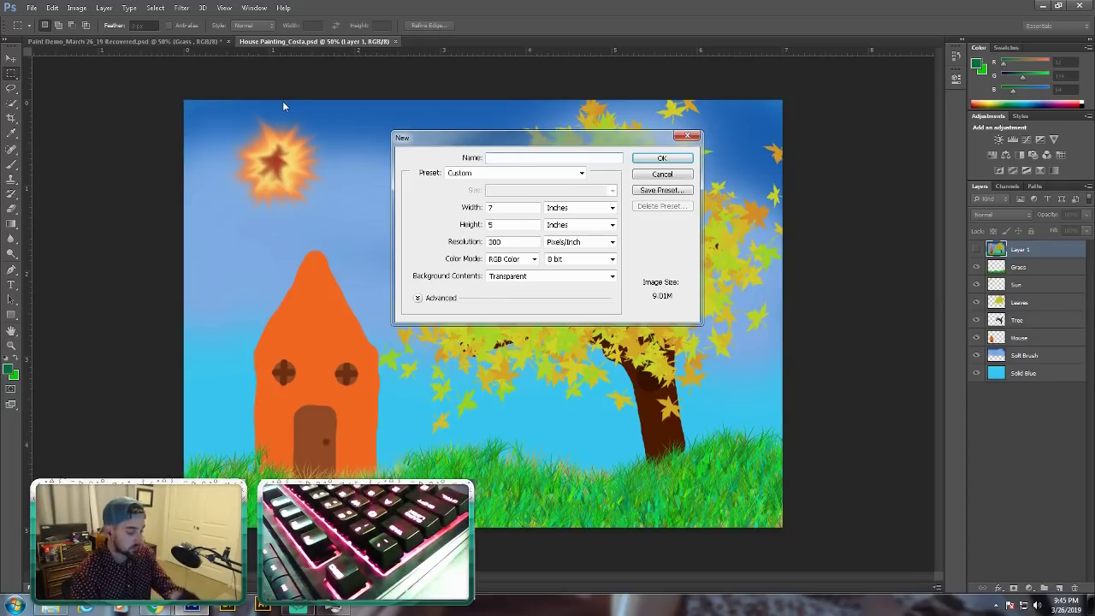
text(House_Painting)
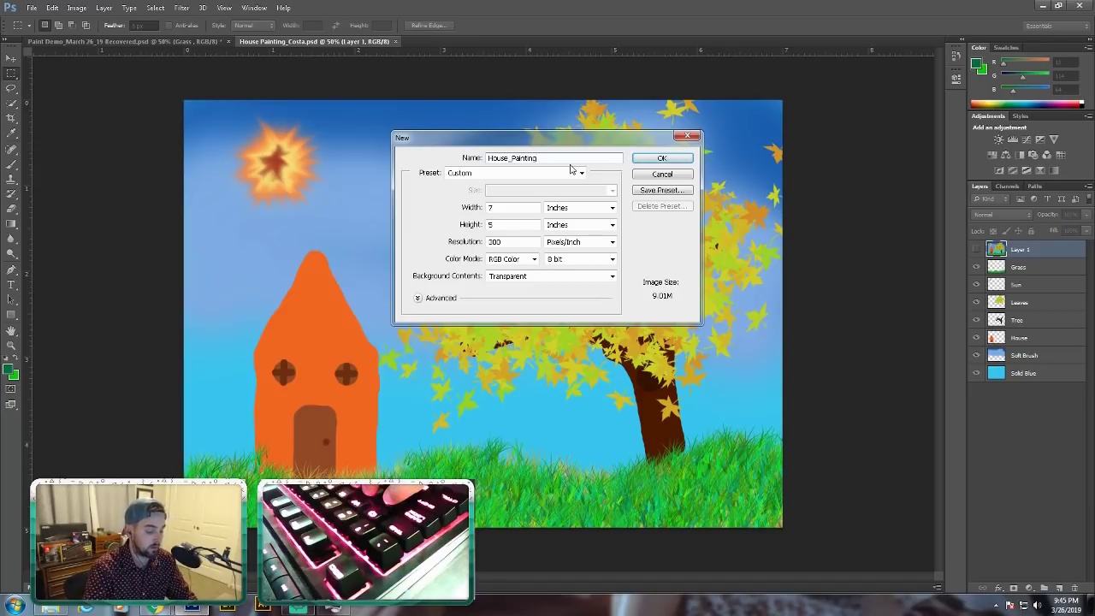
text(_YOURNAME)
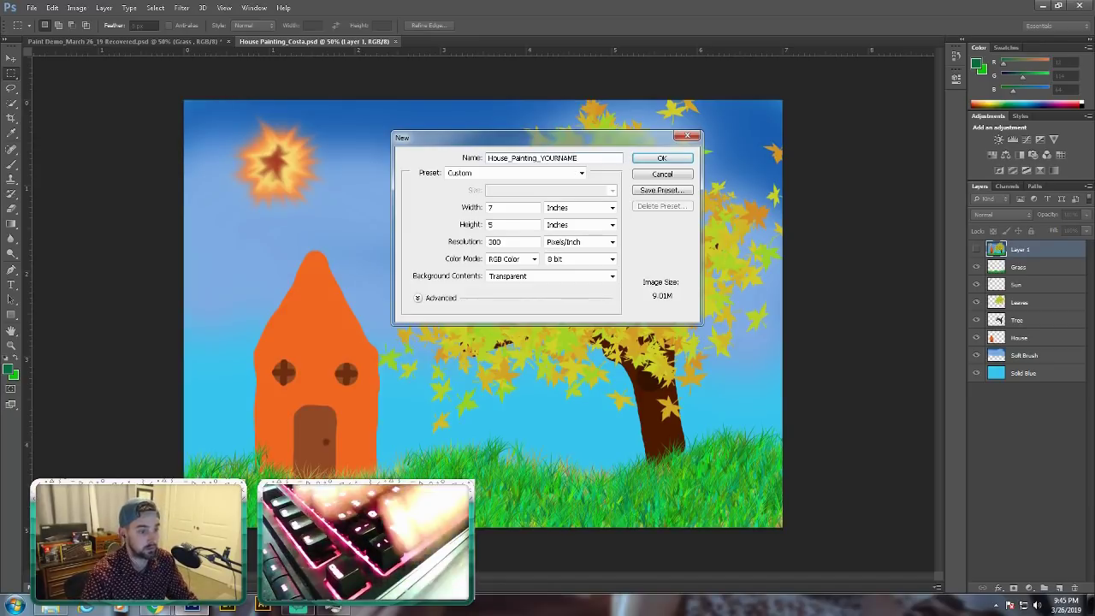
click(664, 159)
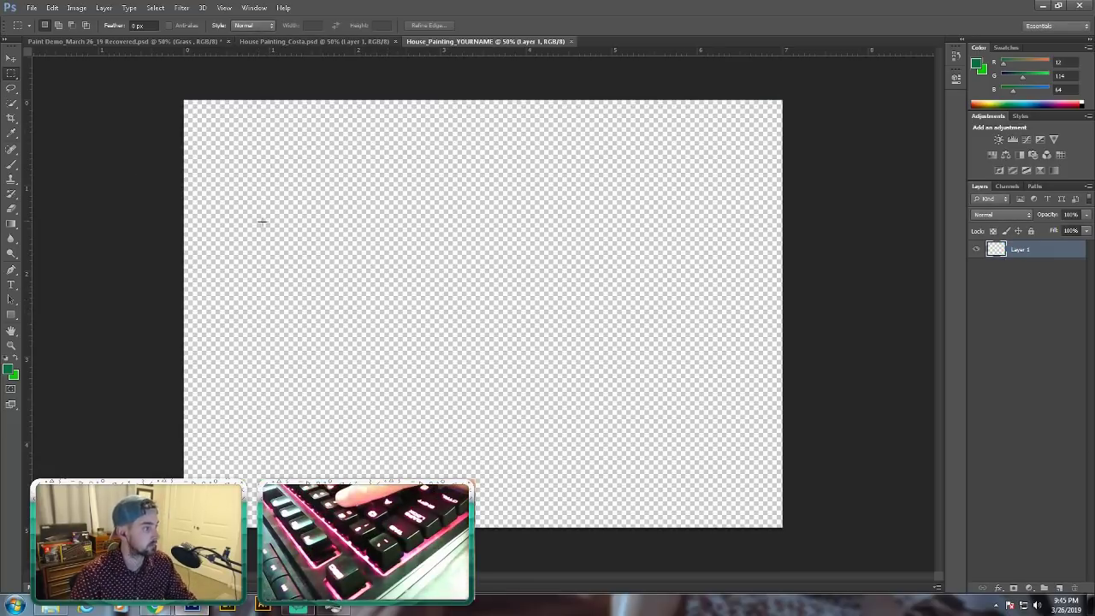
Step: Try freehand strokes on the blank canvas with the Pencil tool and undo them
click(11, 163)
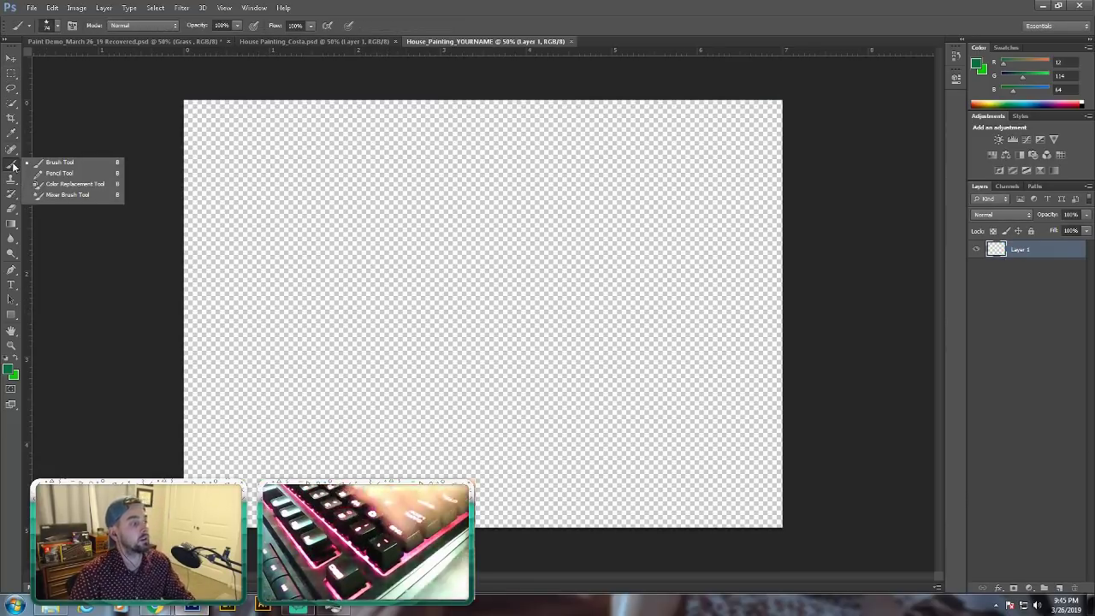
click(62, 173)
mouse_move(329, 172)
mouse_down()
mouse_move(320, 239)
mouse_move(439, 237)
mouse_move(482, 328)
mouse_up()
mouse_move(558, 296)
mouse_down()
mouse_move(232, 391)
mouse_move(428, 289)
mouse_move(435, 352)
mouse_up()
key(ctrl+z)
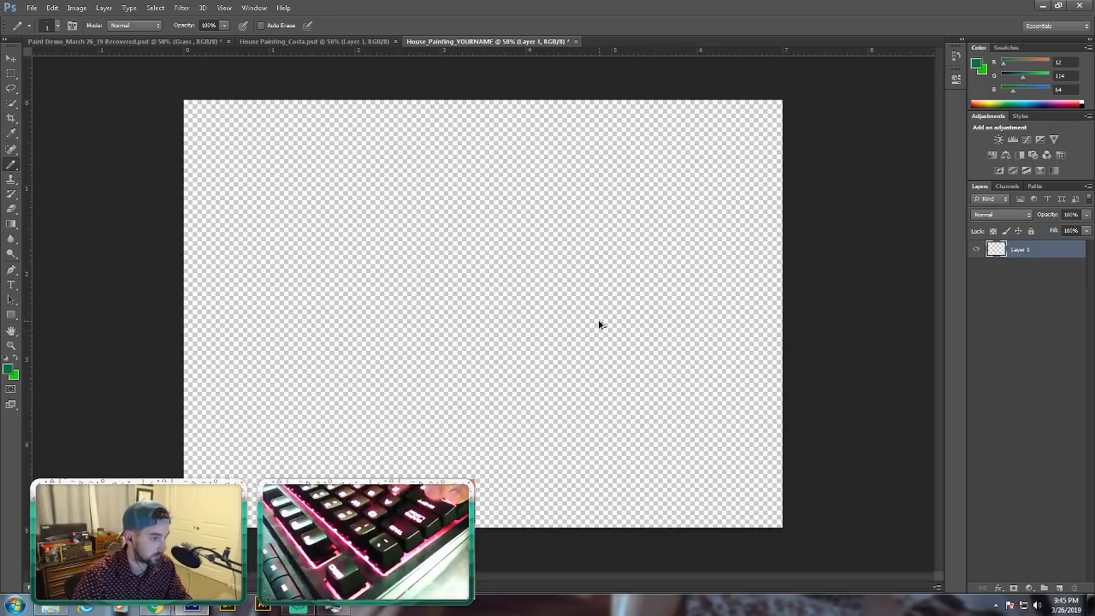
Step: Switch to the Brush tool, try scattered leaf strokes across the canvas, and undo them
right_click(12, 168)
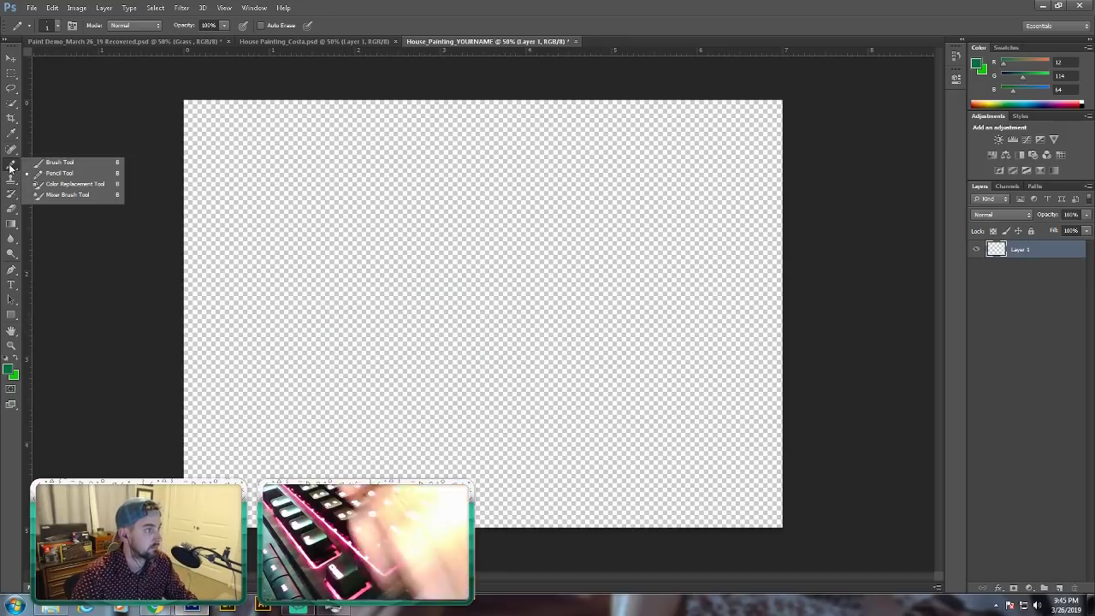
click(65, 163)
mouse_move(357, 171)
mouse_down()
mouse_move(391, 245)
mouse_move(557, 251)
mouse_move(578, 300)
mouse_up()
mouse_move(616, 370)
mouse_down()
mouse_move(687, 390)
mouse_move(545, 448)
mouse_move(231, 302)
mouse_move(95, 328)
mouse_move(116, 230)
mouse_up()
mouse_move(301, 249)
mouse_down()
mouse_move(274, 257)
mouse_move(359, 304)
mouse_up()
key(ctrl+alt+z)
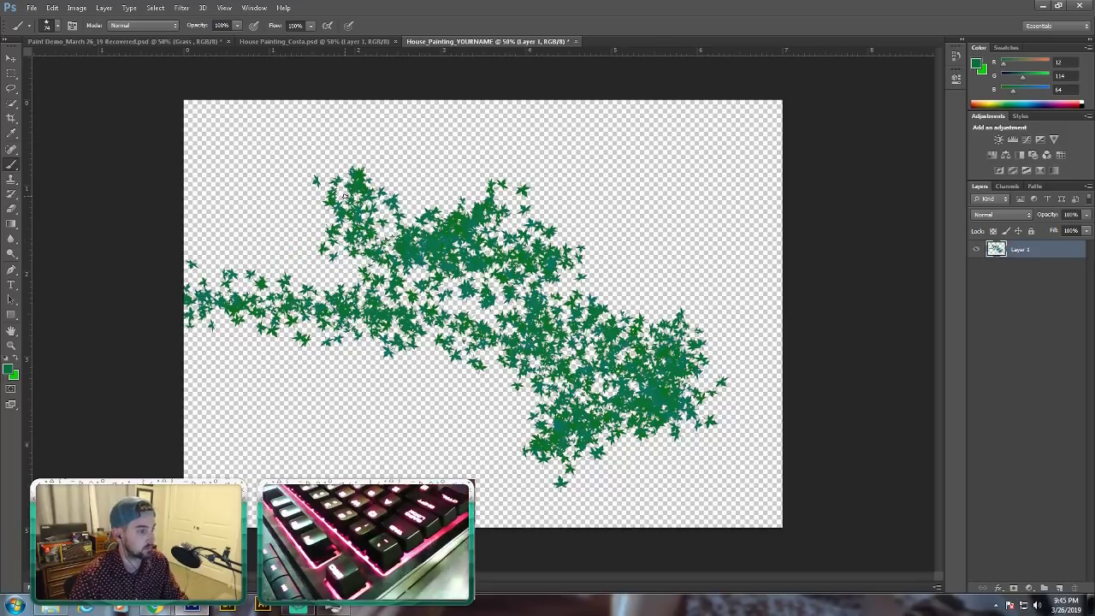
key(ctrl+alt+z)
Step: Replace the leaf brush with the hard round brush preset at 100% hardness
right_click(454, 233)
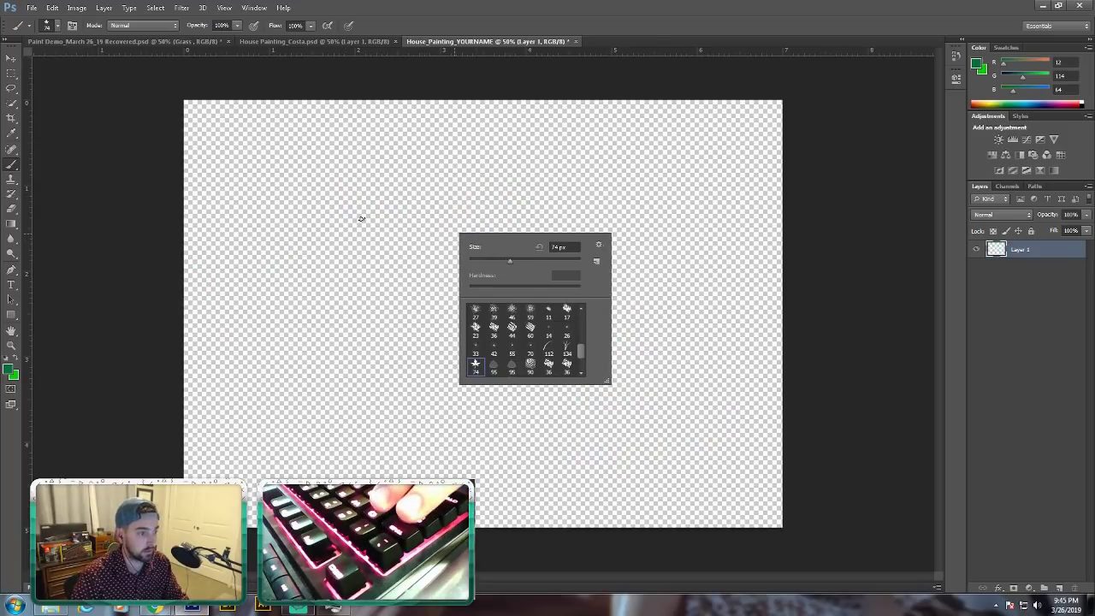
click(58, 26)
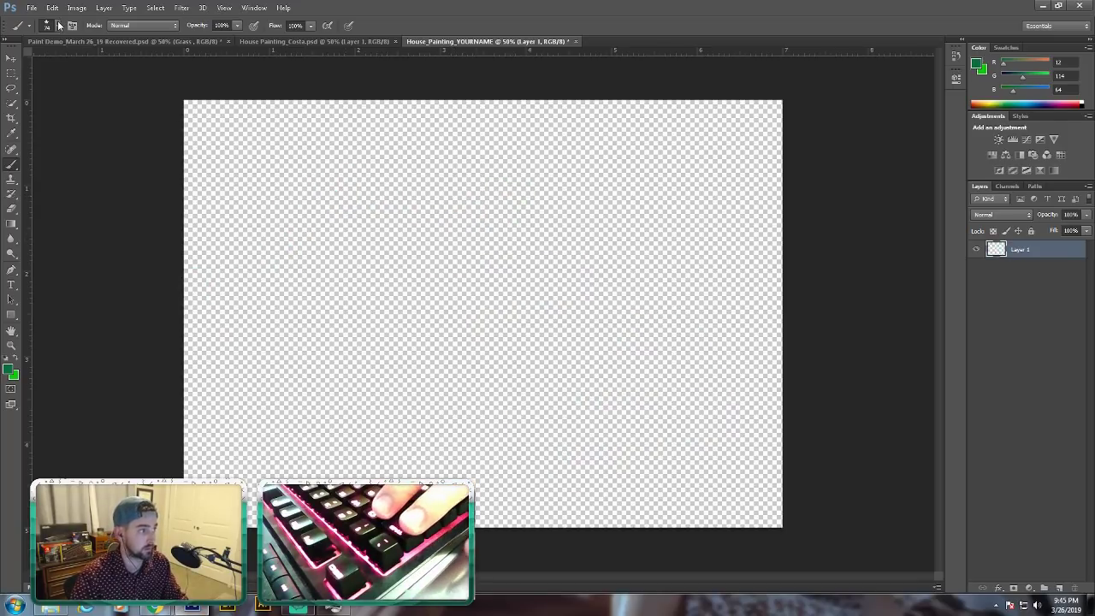
click(58, 26)
click(58, 26)
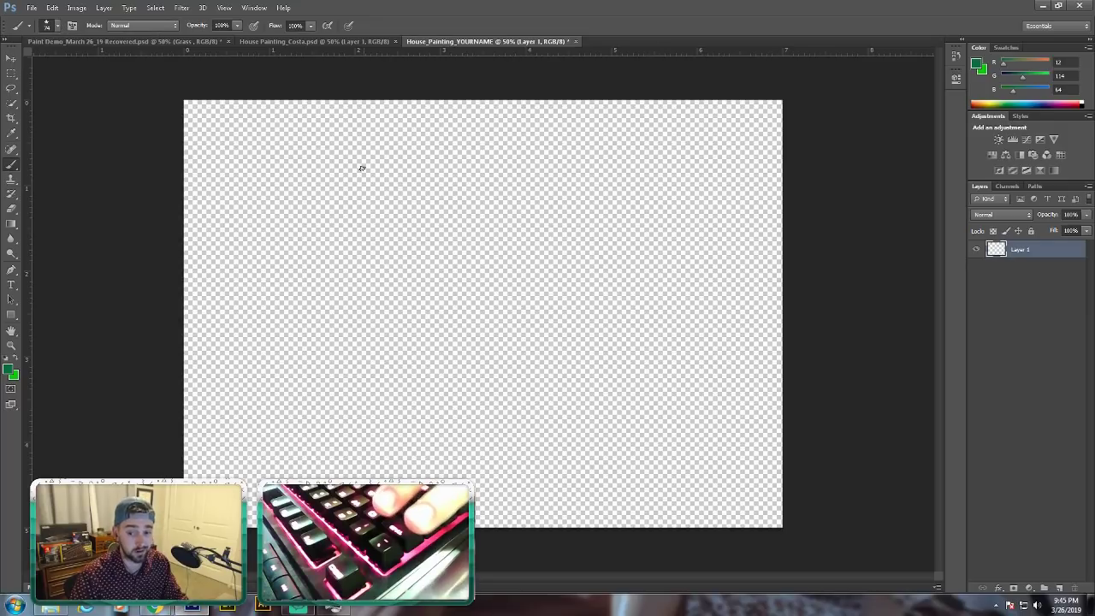
right_click(414, 260)
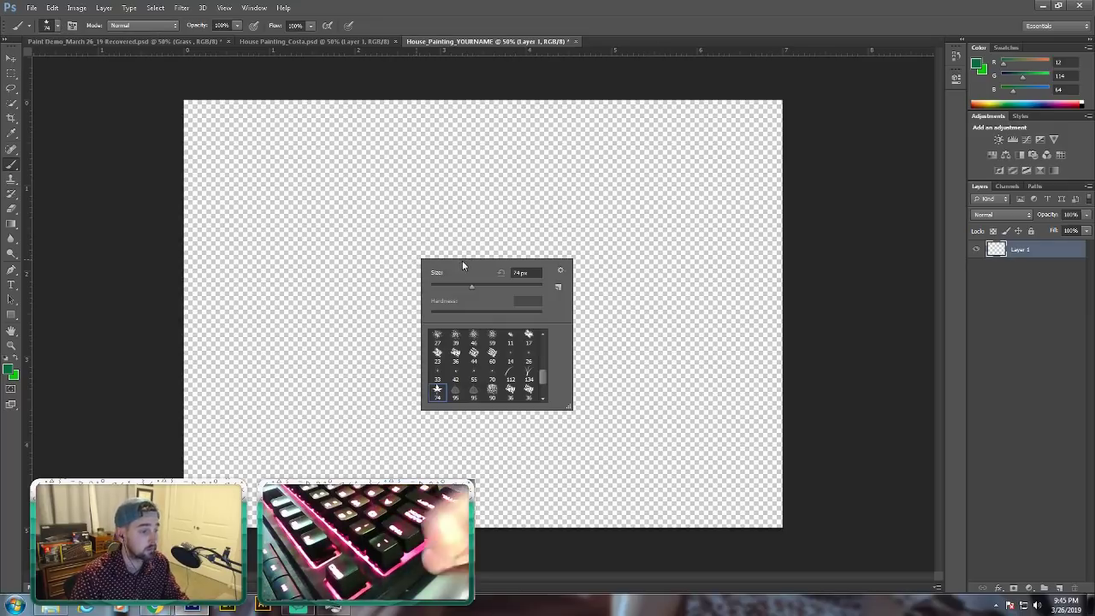
scroll(492, 374, up, 3)
click(456, 341)
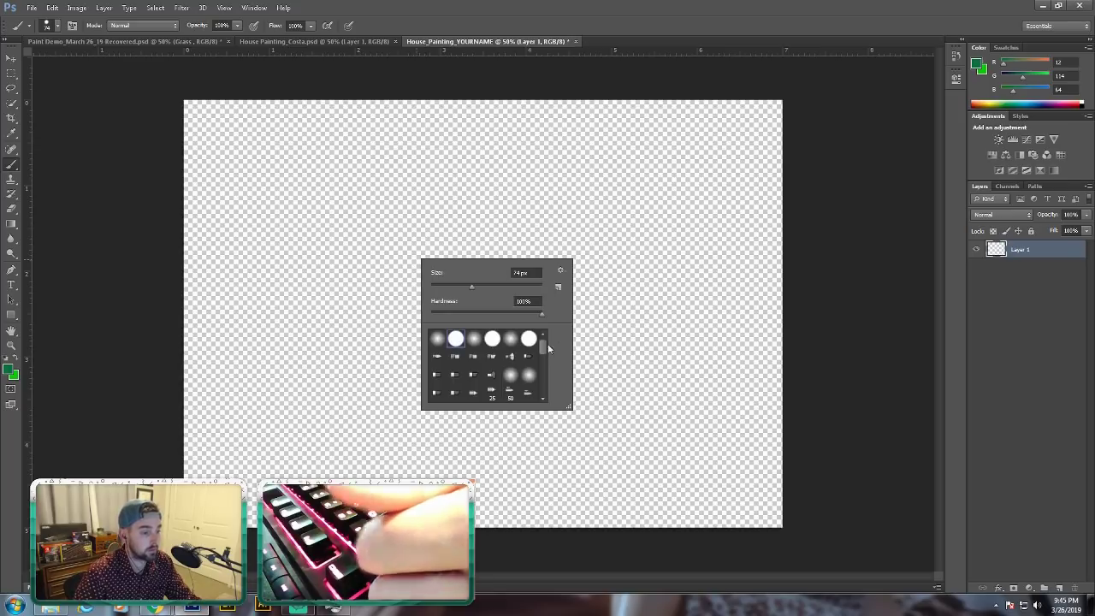
Step: Try single dabs and freehand strokes with the hard round brush, and undo them all
click(317, 166)
click(406, 237)
click(527, 243)
click(625, 222)
mouse_move(640, 222)
mouse_down()
mouse_move(303, 308)
mouse_move(281, 411)
mouse_move(762, 289)
mouse_up()
mouse_move(731, 402)
mouse_down()
mouse_move(664, 461)
mouse_move(448, 238)
mouse_move(518, 248)
mouse_move(465, 467)
mouse_move(209, 320)
mouse_move(357, 238)
mouse_move(283, 302)
mouse_move(409, 224)
mouse_move(527, 358)
mouse_up()
key(ctrl+z)
key(ctrl+alt+z)
key(ctrl+alt+z)
key(ctrl+alt+z)
key(ctrl+alt+z)
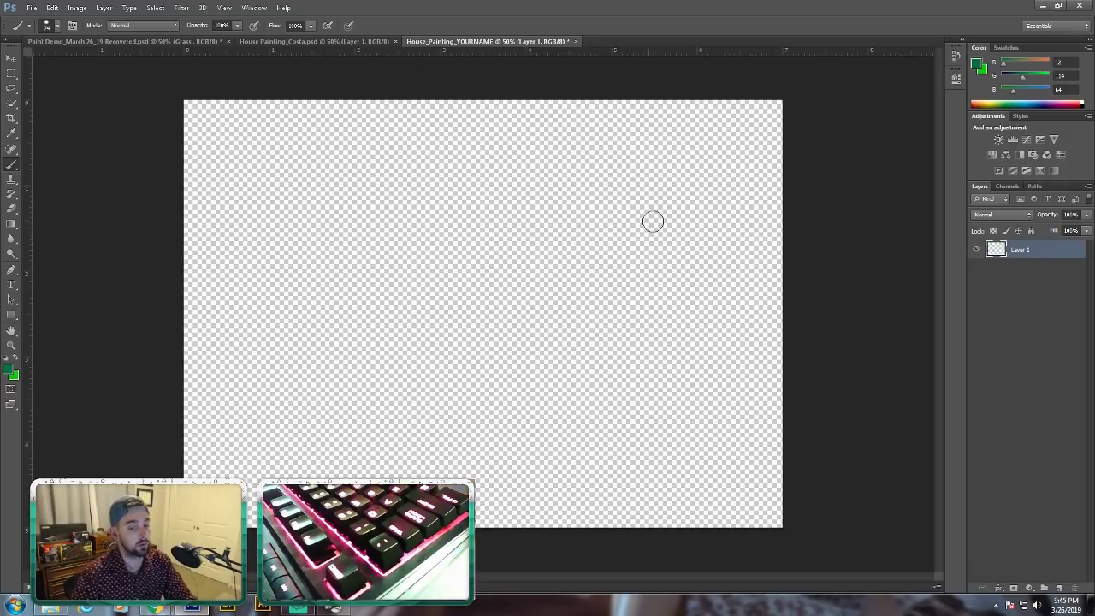
Step: Set the foreground color to light blue bbd5f6
click(1034, 101)
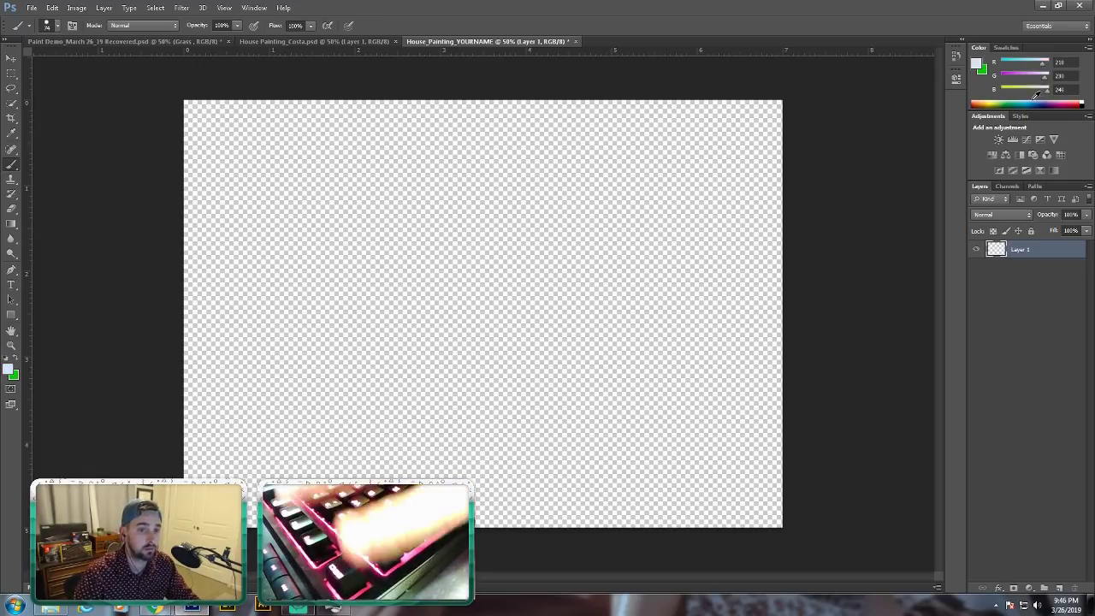
click(977, 64)
click(438, 169)
click(429, 166)
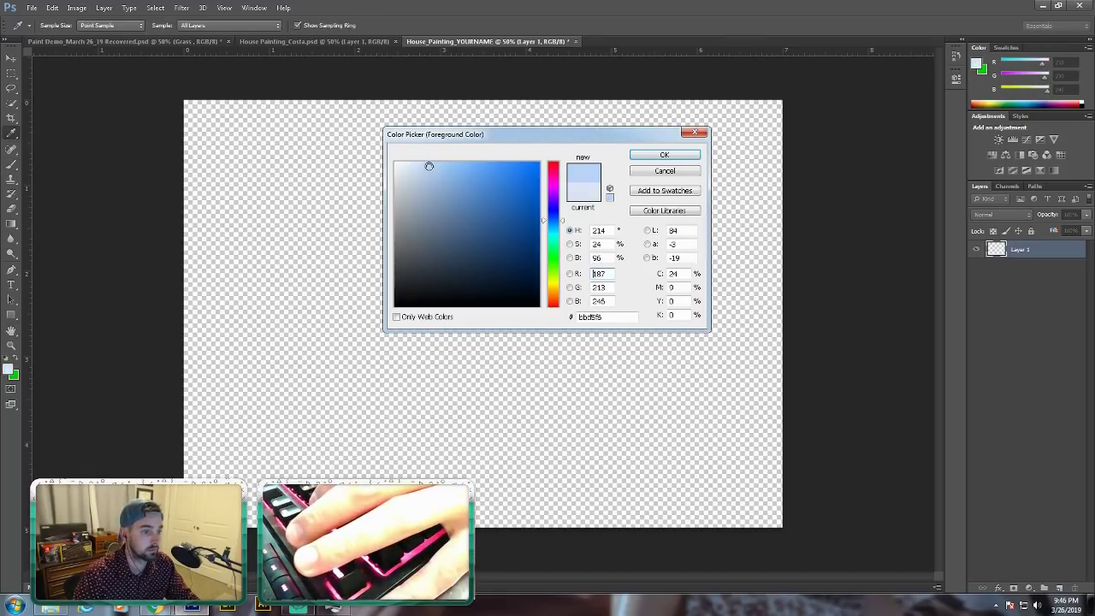
key(b)
click(665, 154)
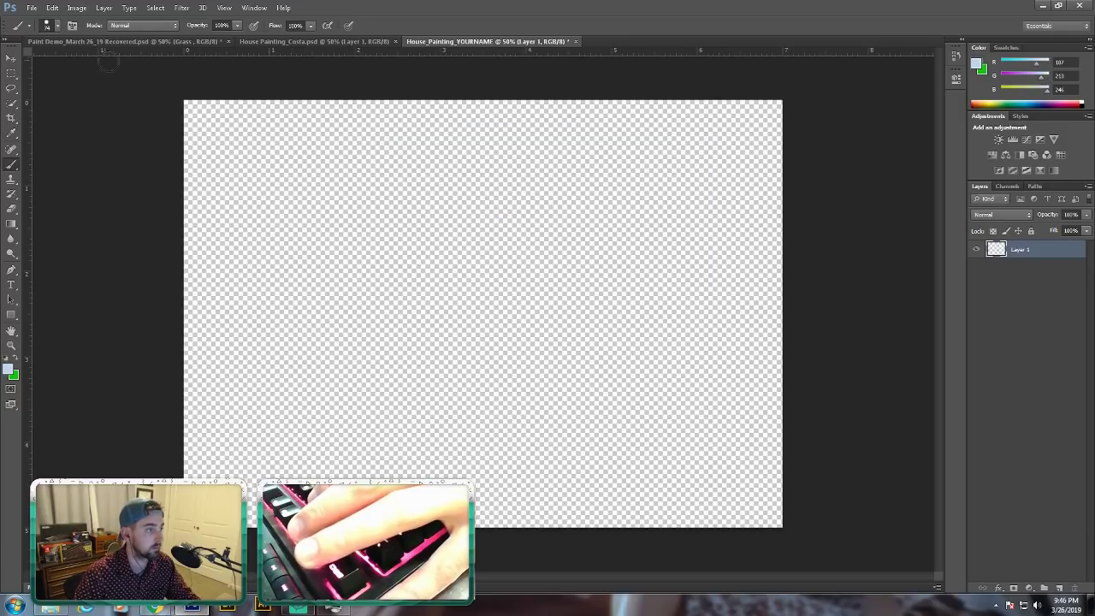
Step: Enlarge the brush to about 453 px and paint the whole canvas light blue
right_click(363, 238)
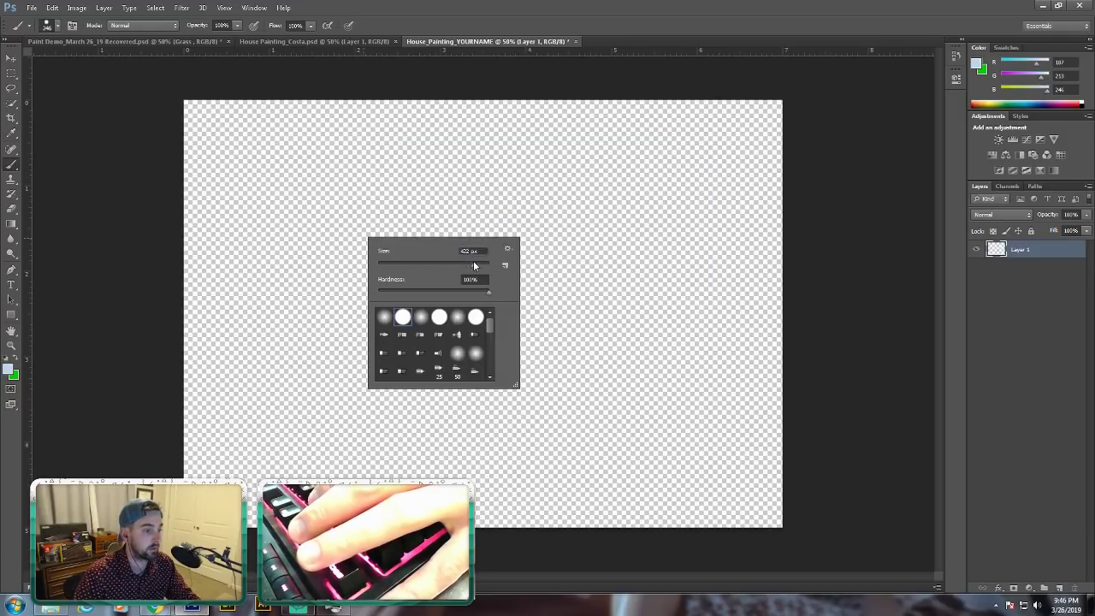
drag(466, 265, 476, 265)
mouse_move(213, 151)
mouse_down()
mouse_move(38, 291)
mouse_move(973, 118)
mouse_move(3, 489)
mouse_move(766, 427)
mouse_move(379, 496)
mouse_up()
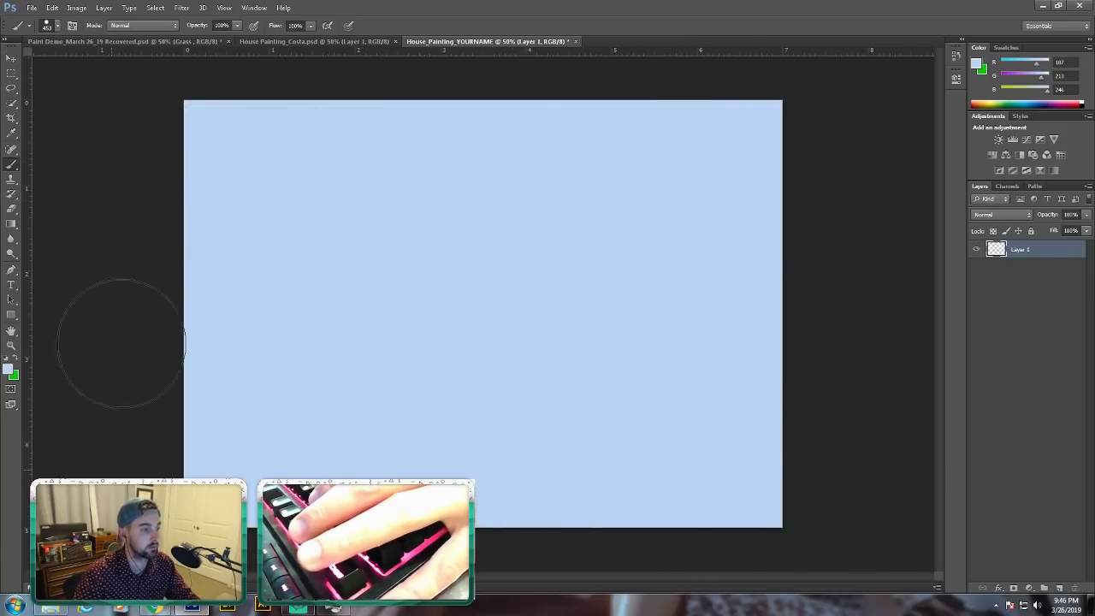
Step: Rename the painted background layer as "hard edge"
right_click(1026, 252)
key(Escape)
double_click(1023, 250)
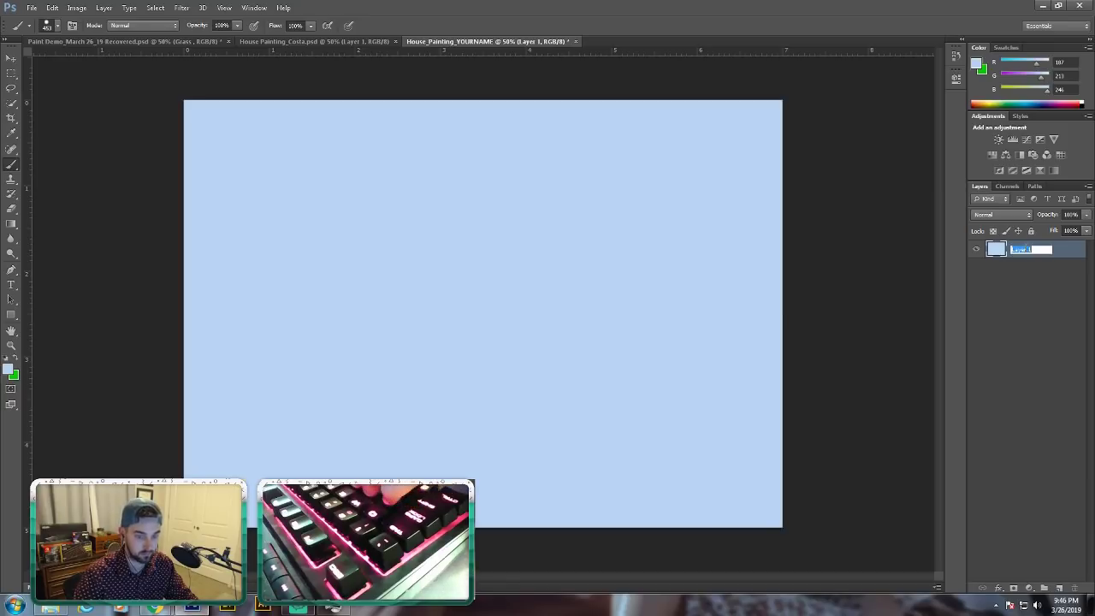
text(bac)
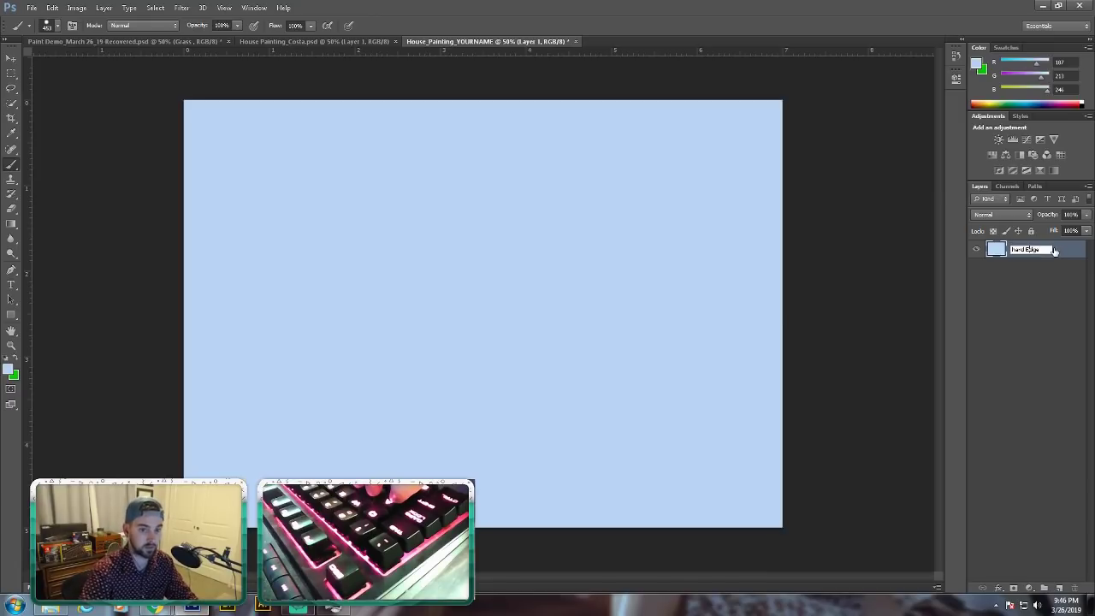
key(Return)
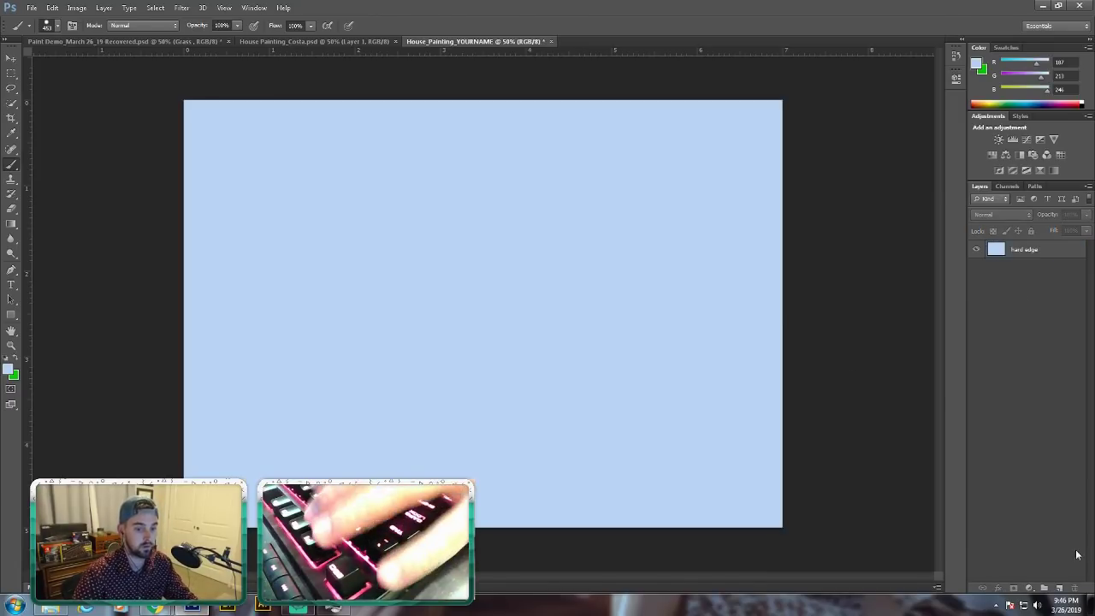
Step: Add a new layer above the hard edge layer and name it "Soft Edge"
click(1060, 589)
double_click(996, 249)
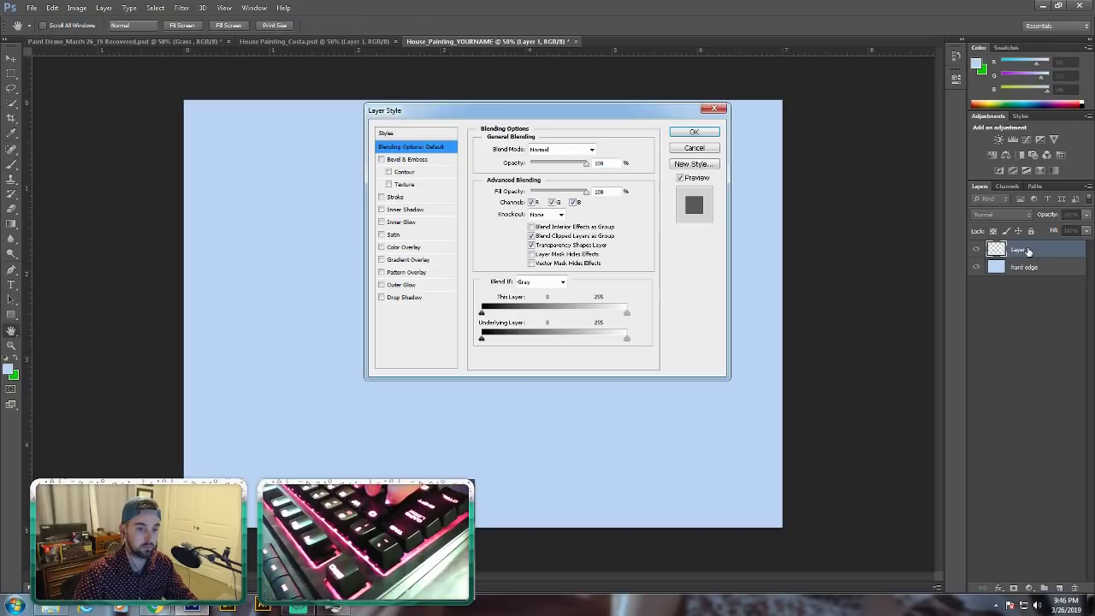
click(700, 149)
double_click(1020, 249)
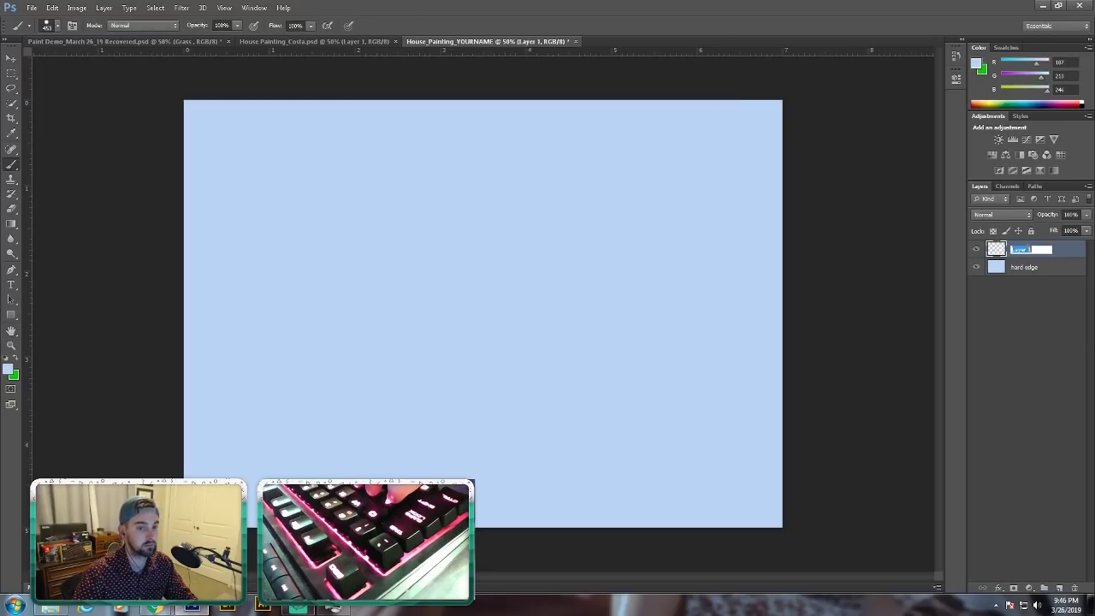
text(Soft )
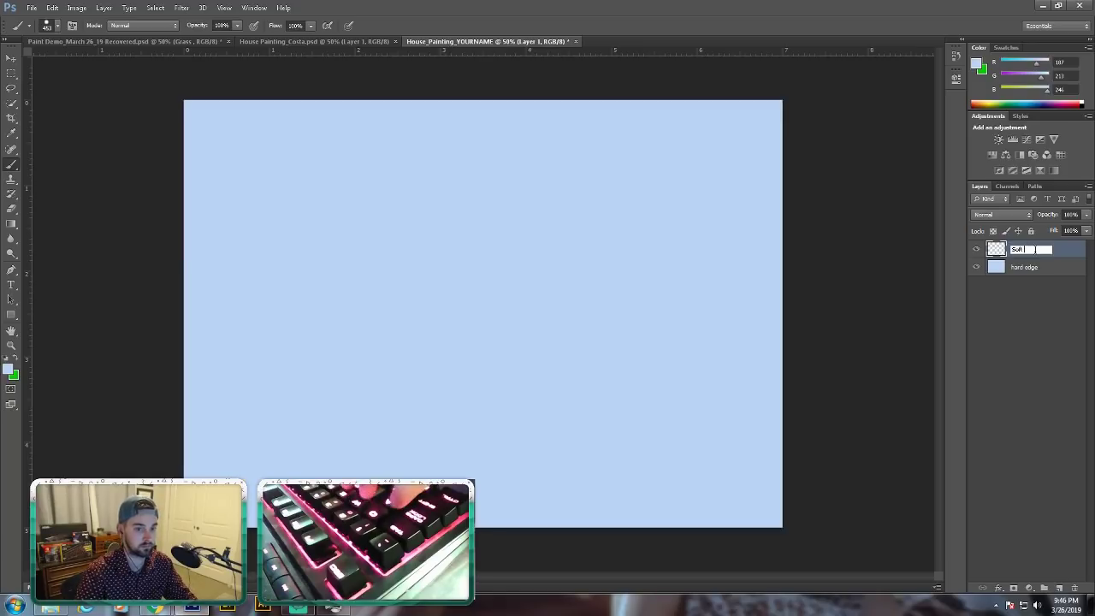
text(Edge)
key(Return)
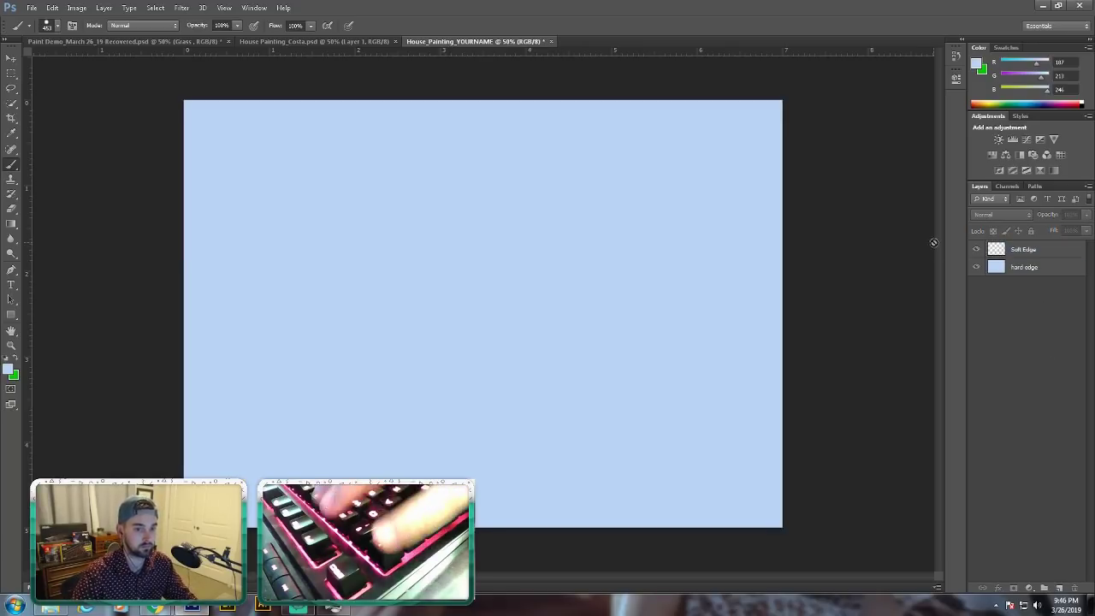
Step: Set the foreground color to the stronger blue 65a2f1 for painting with the brush
click(980, 66)
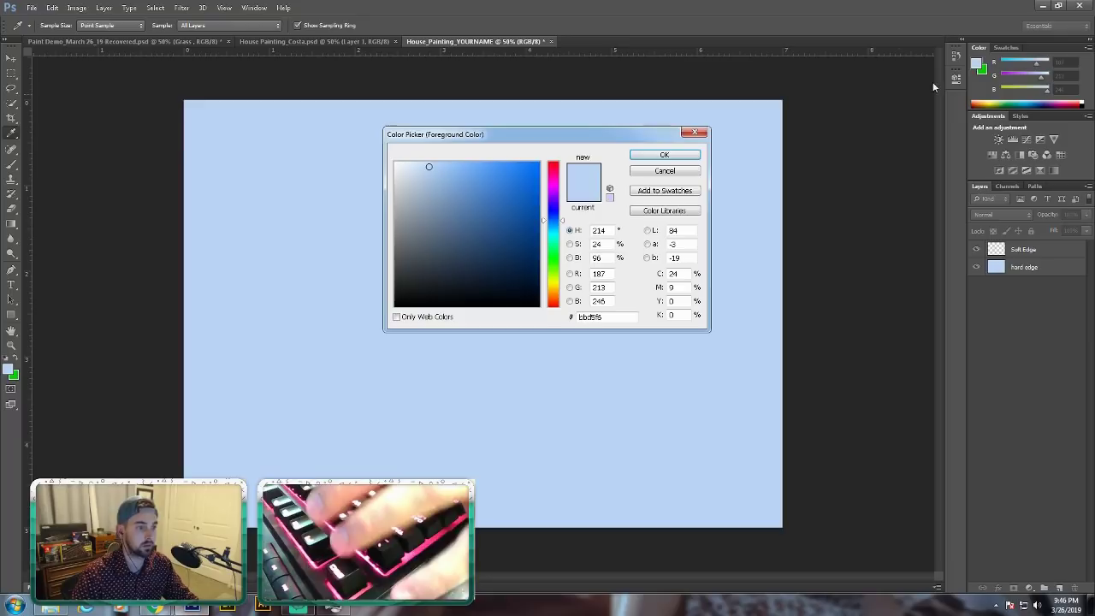
click(478, 169)
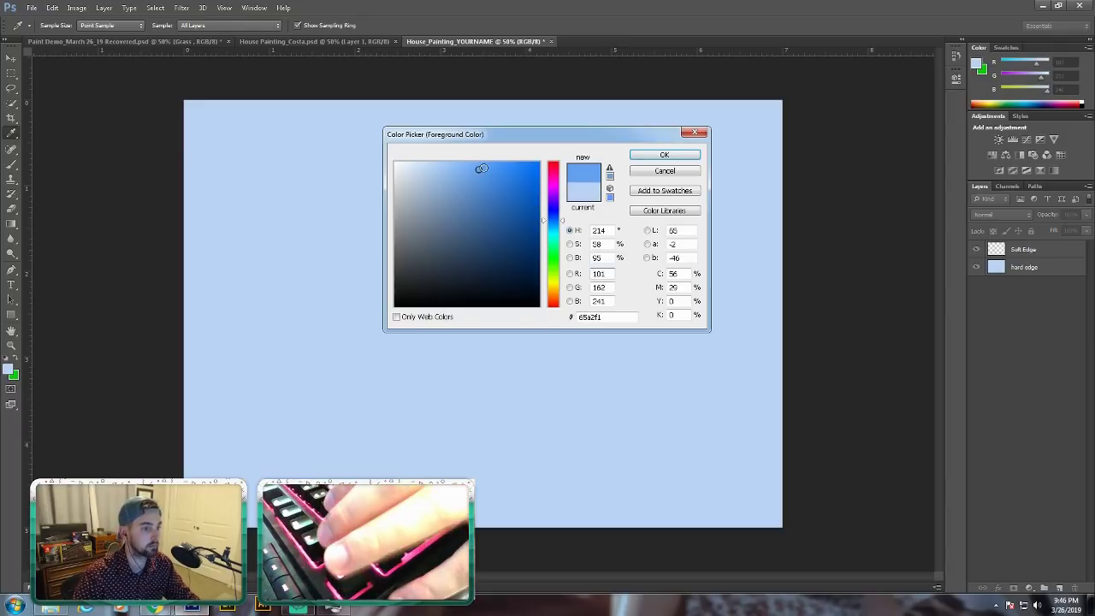
click(676, 156)
key(b)
Step: Lower the brush hardness and paint broad, soft-edged blue strokes across the canvas on the Soft Edge layer
click(1026, 248)
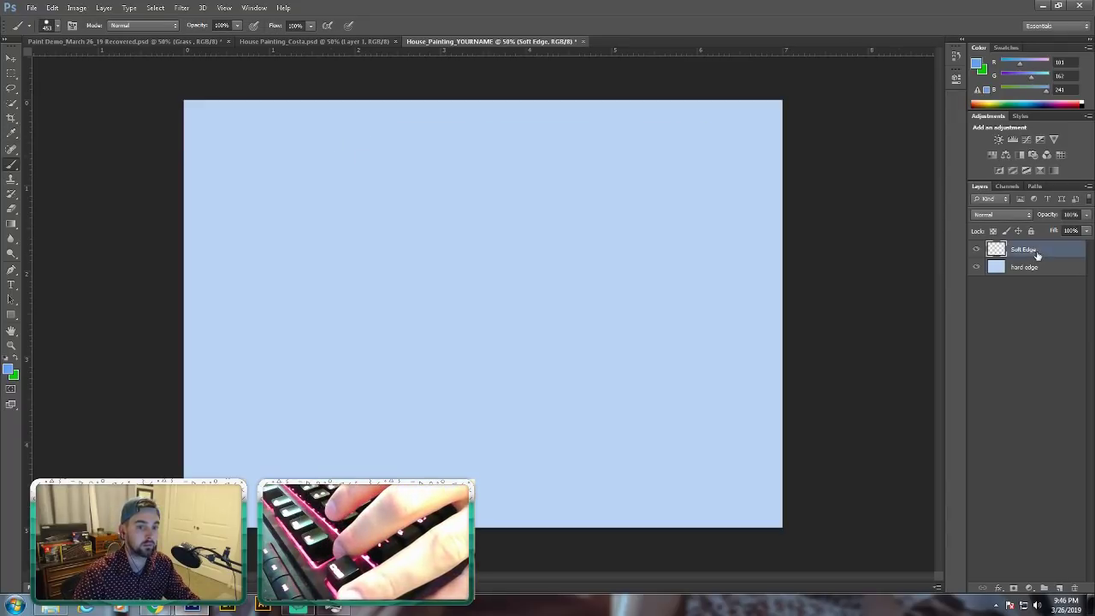
right_click(313, 155)
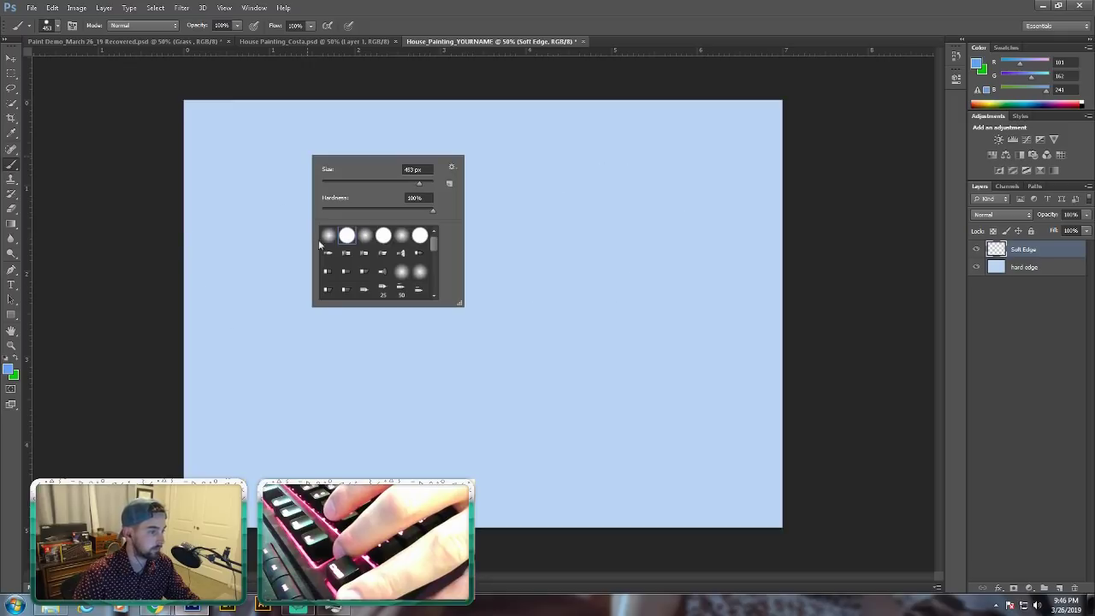
click(387, 211)
click(817, 182)
mouse_move(167, 124)
mouse_down()
mouse_move(447, 200)
mouse_move(289, 313)
mouse_move(548, 398)
mouse_up()
drag(627, 294, 569, 286)
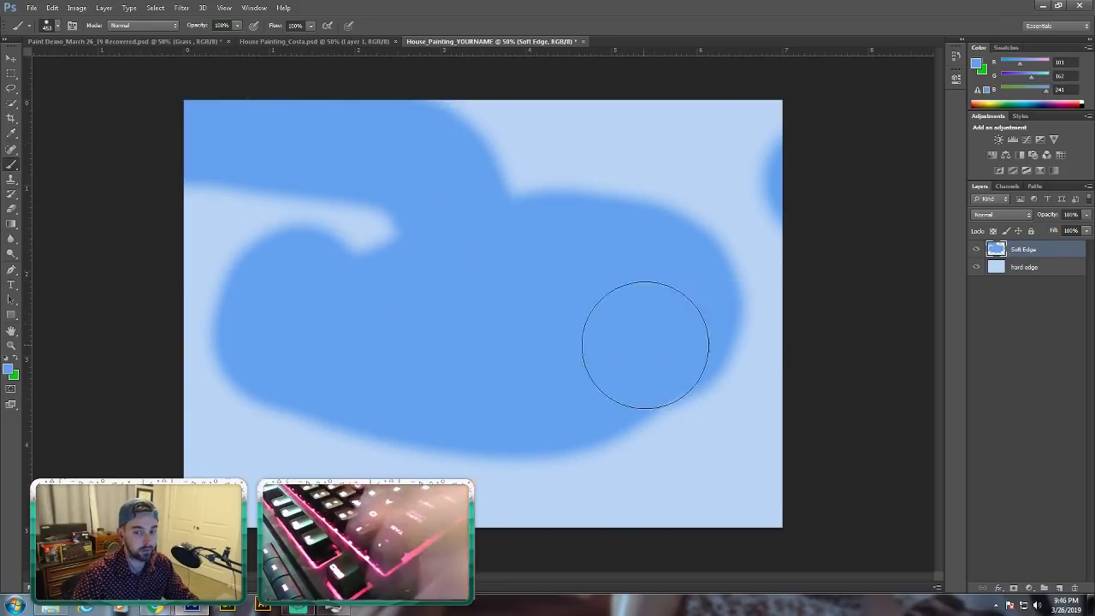
Step: Undo all the blue strokes on the Soft Edge layer until it is empty again
key(ctrl+alt+z)
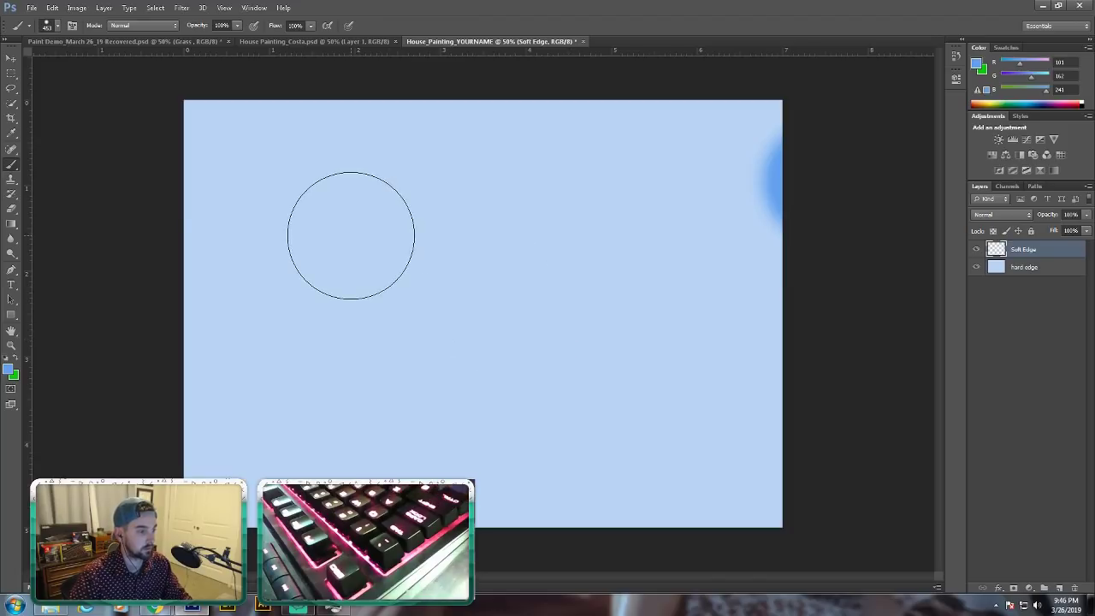
click(350, 234)
key(ctrl+alt+z)
key(ctrl+alt+z)
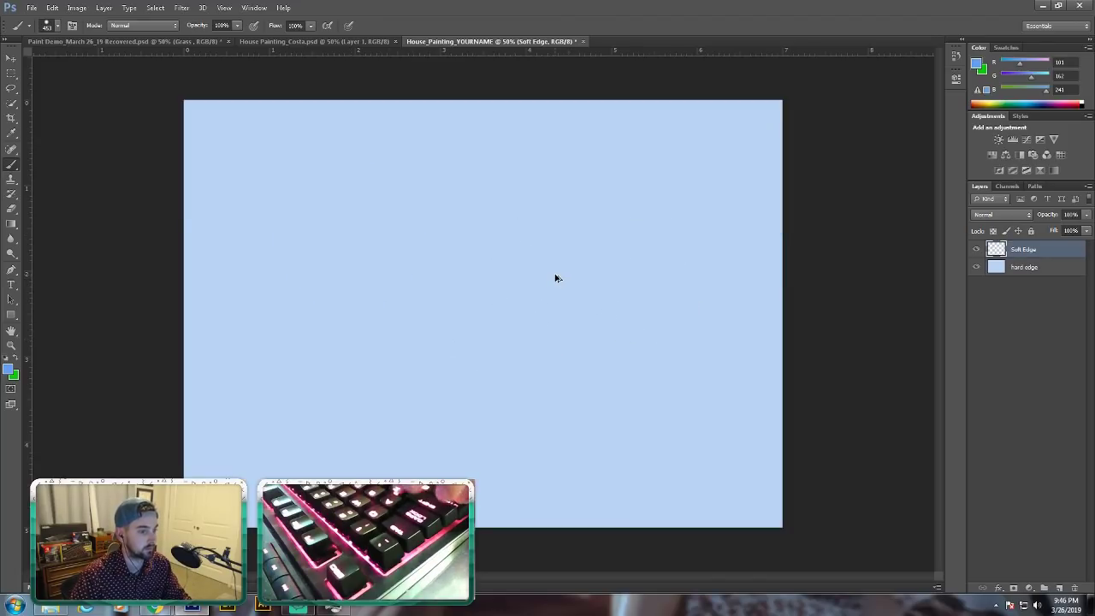
Step: Stamp three separate blue dabs to compare brush edges at the current hardness, 100% hardness and minimum hardness
click(470, 258)
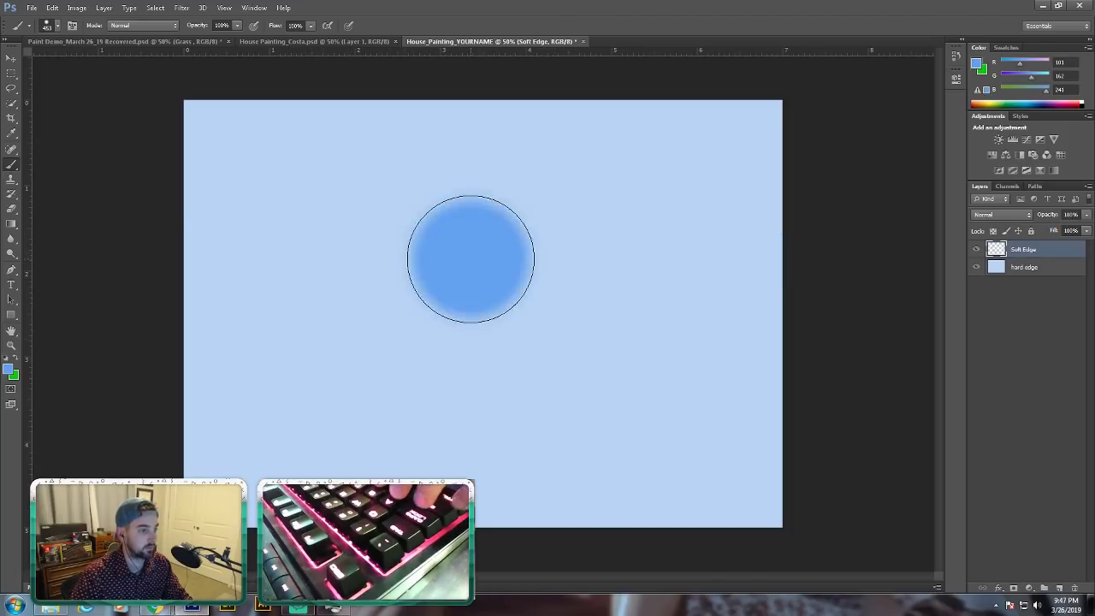
right_click(639, 255)
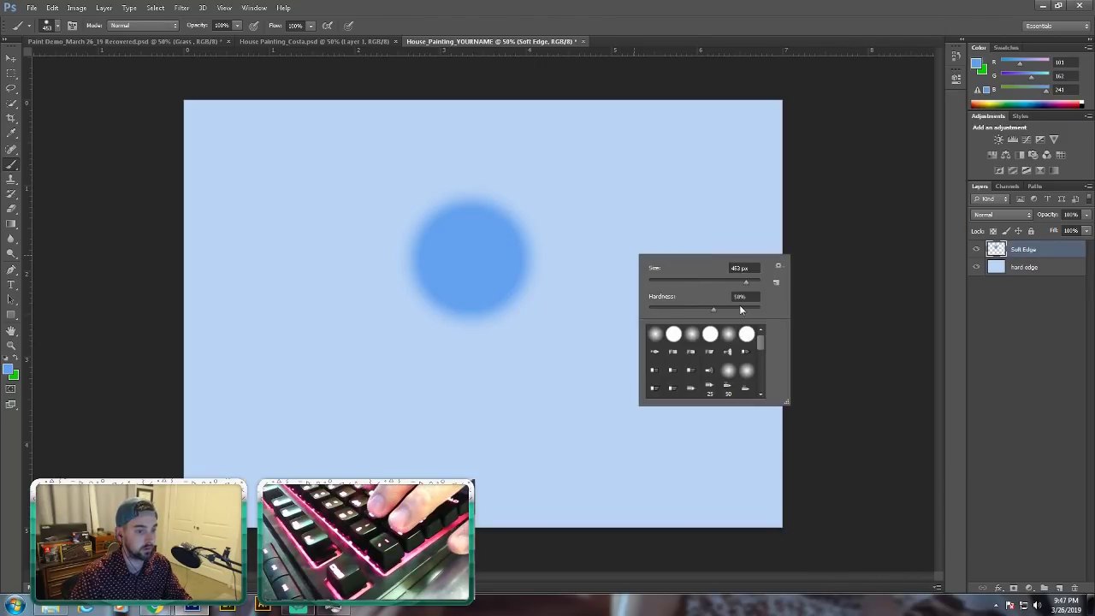
drag(714, 308, 763, 309)
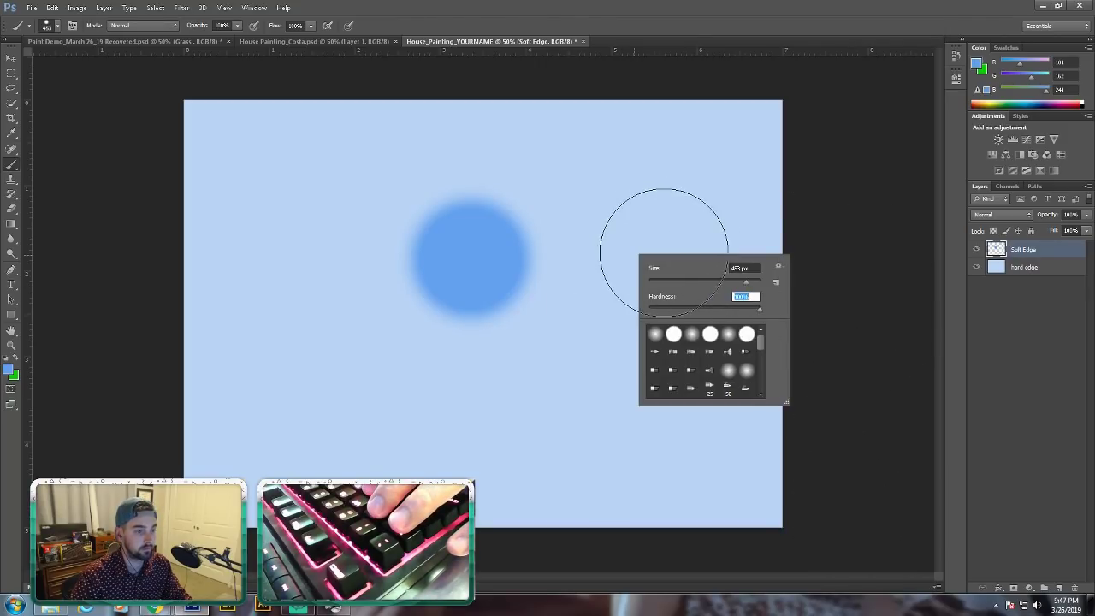
click(631, 257)
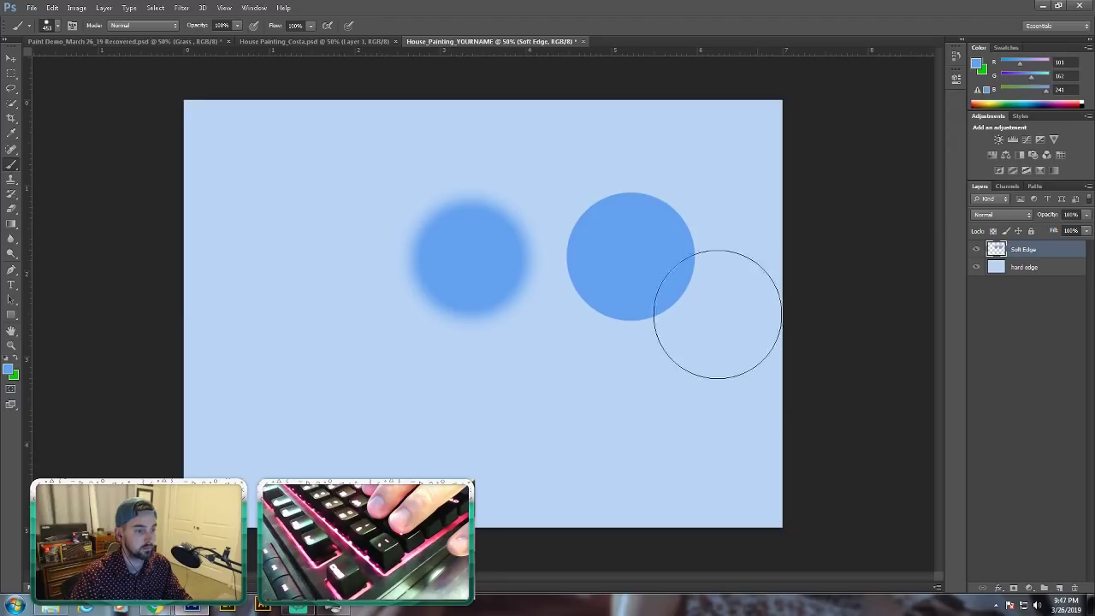
right_click(298, 257)
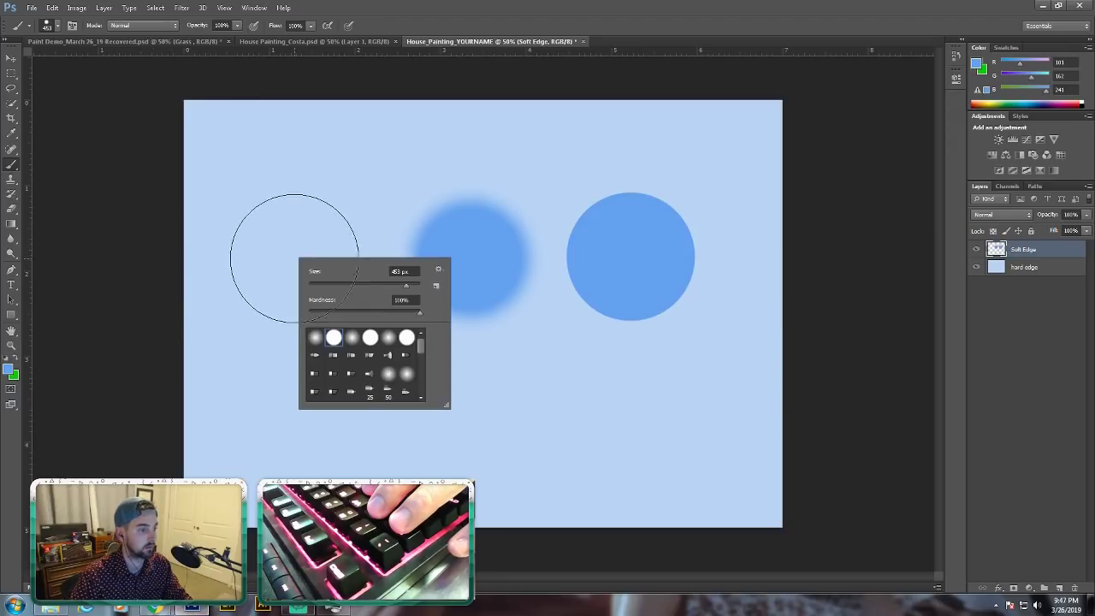
click(309, 313)
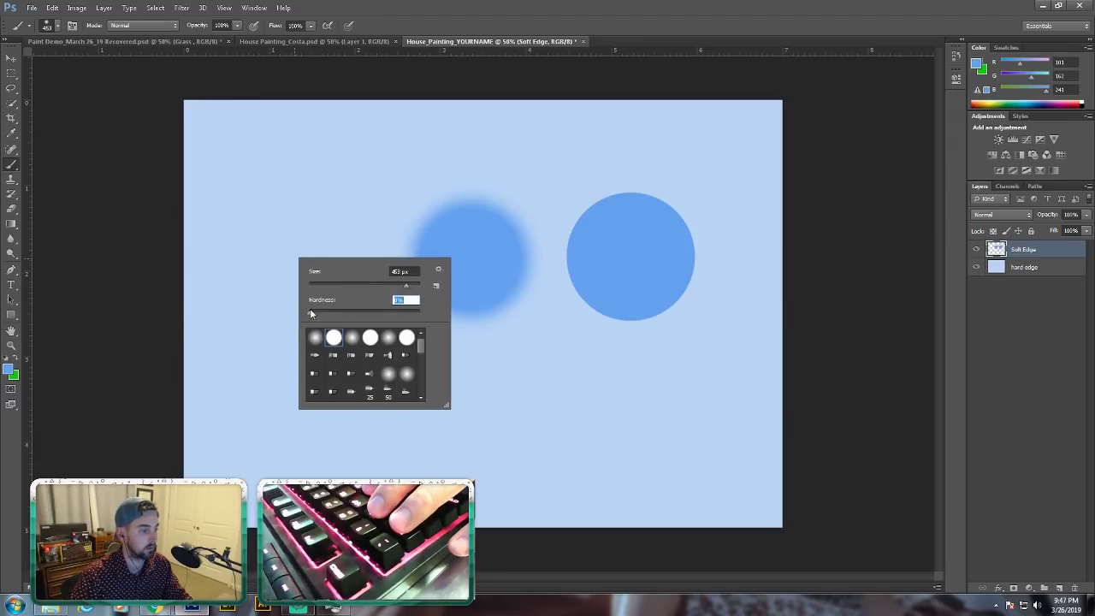
click(268, 245)
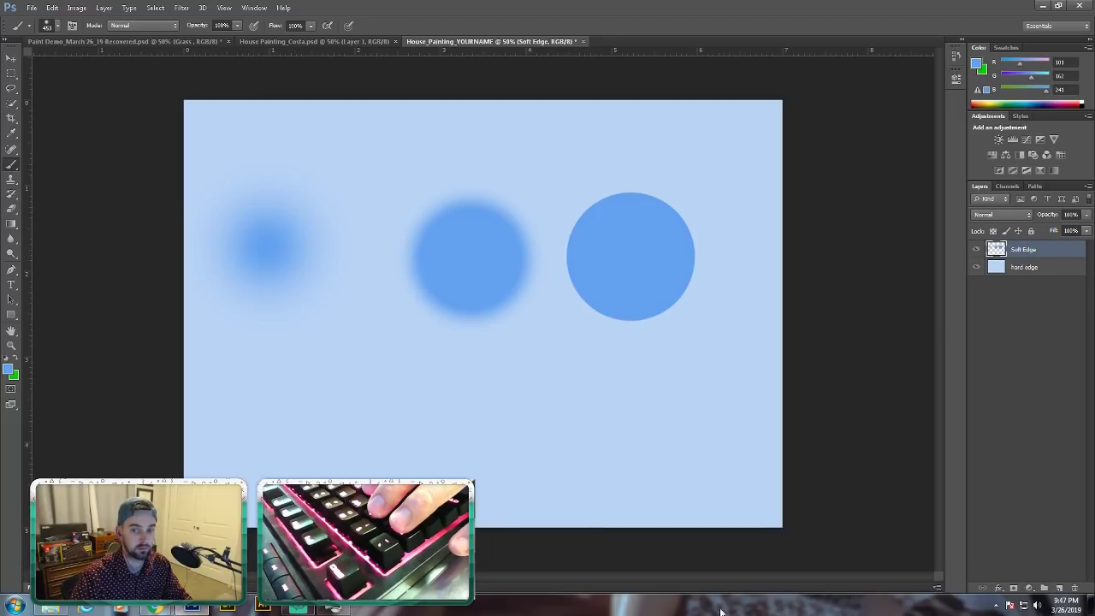
Step: Undo the three blue test dabs on the Soft Edge layer
key(ctrl+alt+z)
key(ctrl+alt+z)
key(ctrl+alt+z)
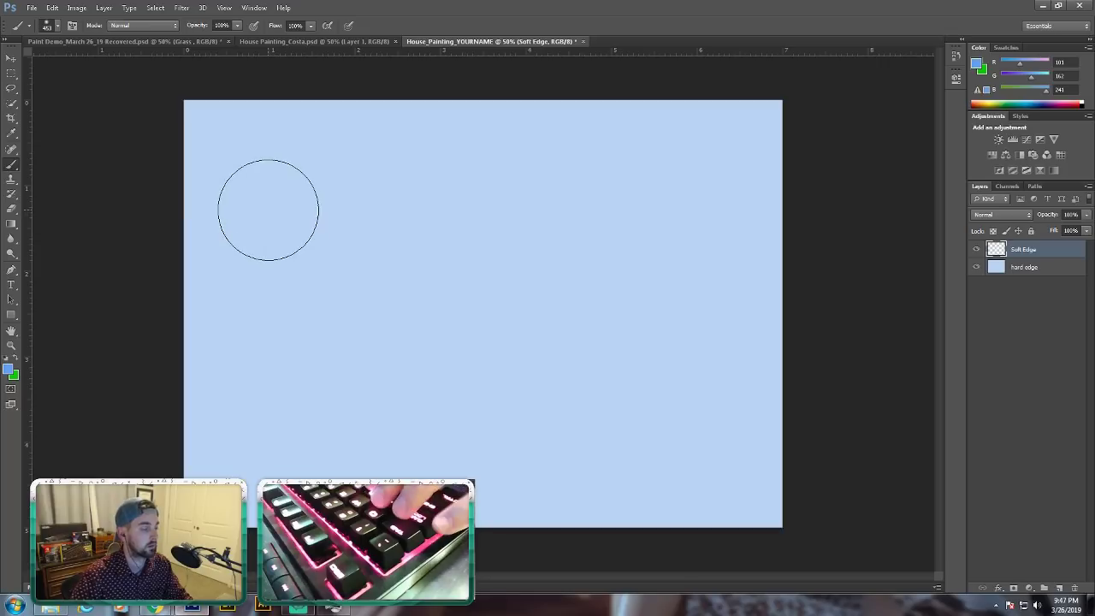
Step: Set the brush hardness to 21% and paint soft blue strokes across the upper sky on the Soft Edge layer
right_click(399, 179)
drag(414, 235, 437, 238)
click(122, 124)
mouse_move(138, 130)
mouse_down()
mouse_move(741, 147)
mouse_move(770, 179)
mouse_move(780, 216)
mouse_up()
mouse_move(796, 163)
mouse_down()
mouse_move(805, 237)
mouse_move(320, 86)
mouse_up()
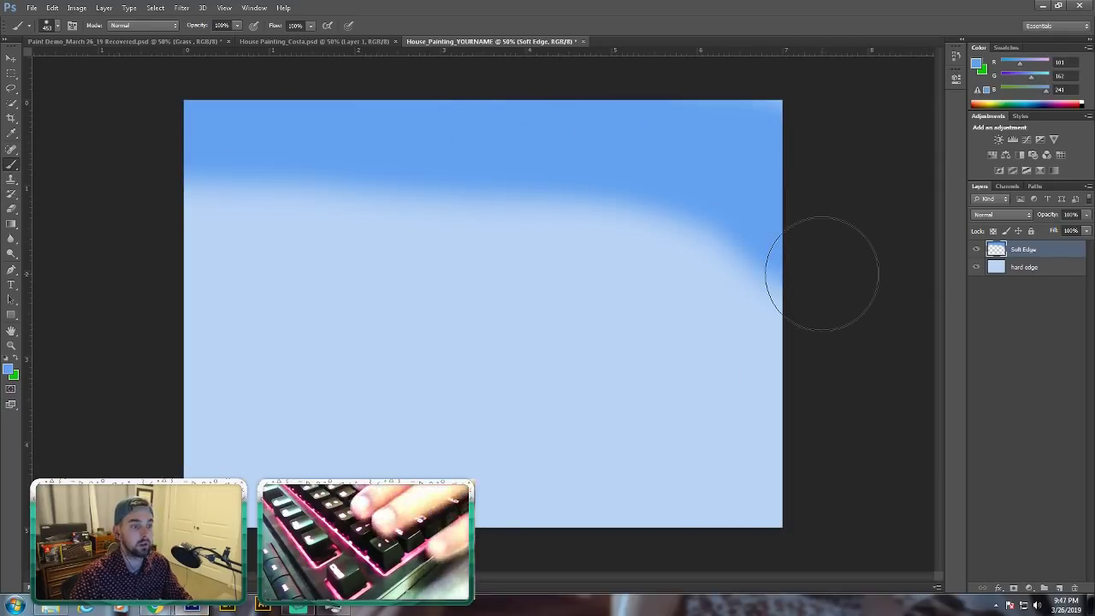
Step: Set the foreground color to dark blue 1c4984 and brush a soft stroke along the canvas's upper edge
click(977, 64)
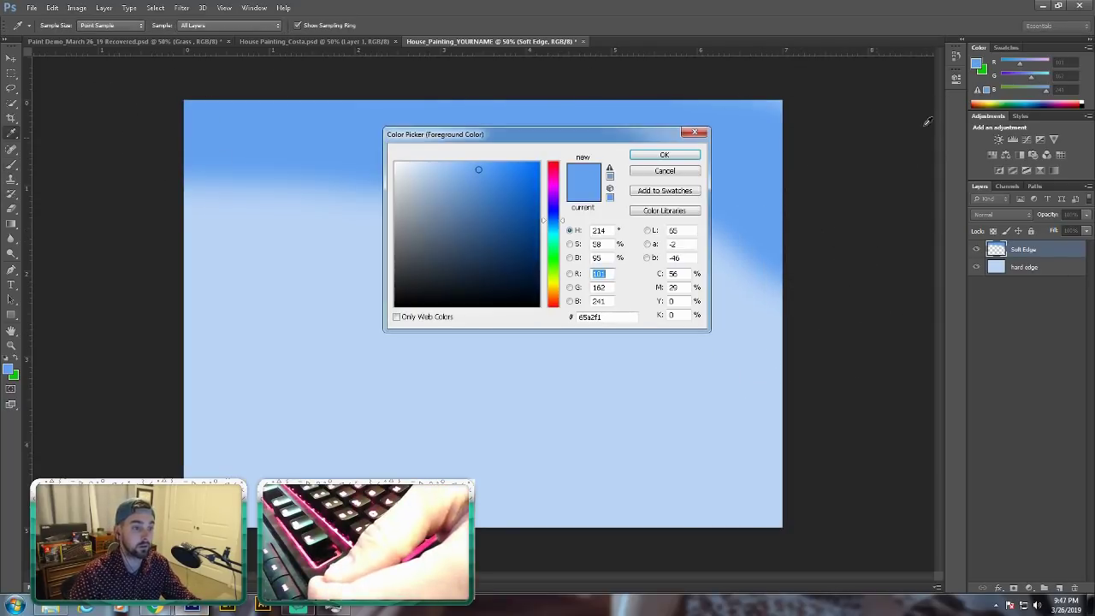
click(508, 231)
click(689, 159)
key(b)
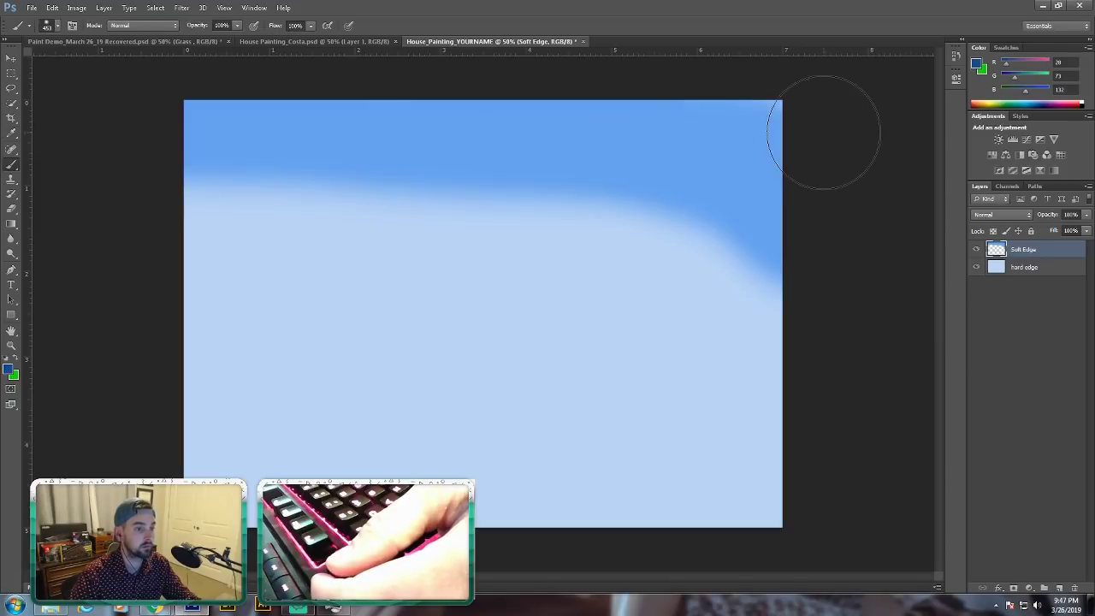
drag(827, 135, 191, 103)
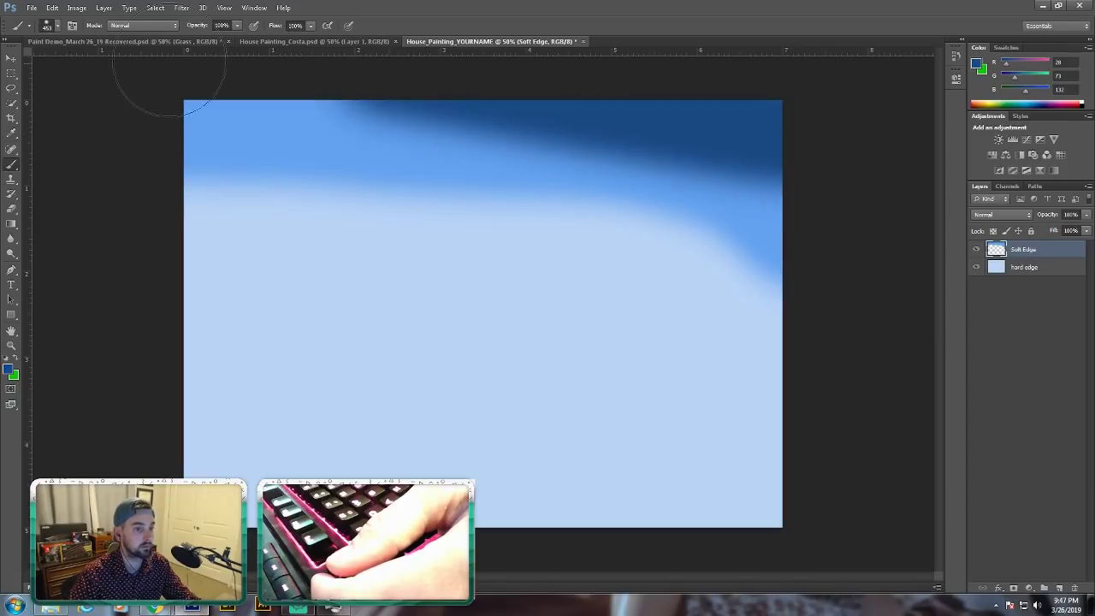
Step: Set the foreground color to teal 3790a6 and paint a broad, soft band across the middle of the sky
click(978, 65)
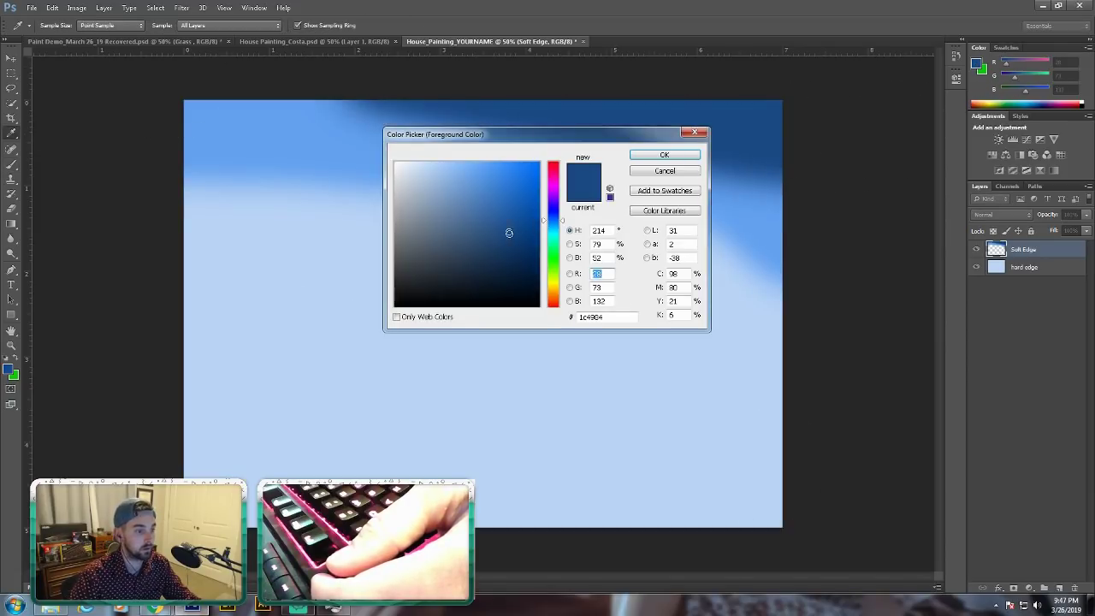
mouse_move(563, 225)
mouse_down()
mouse_move(561, 234)
mouse_move(490, 213)
mouse_up()
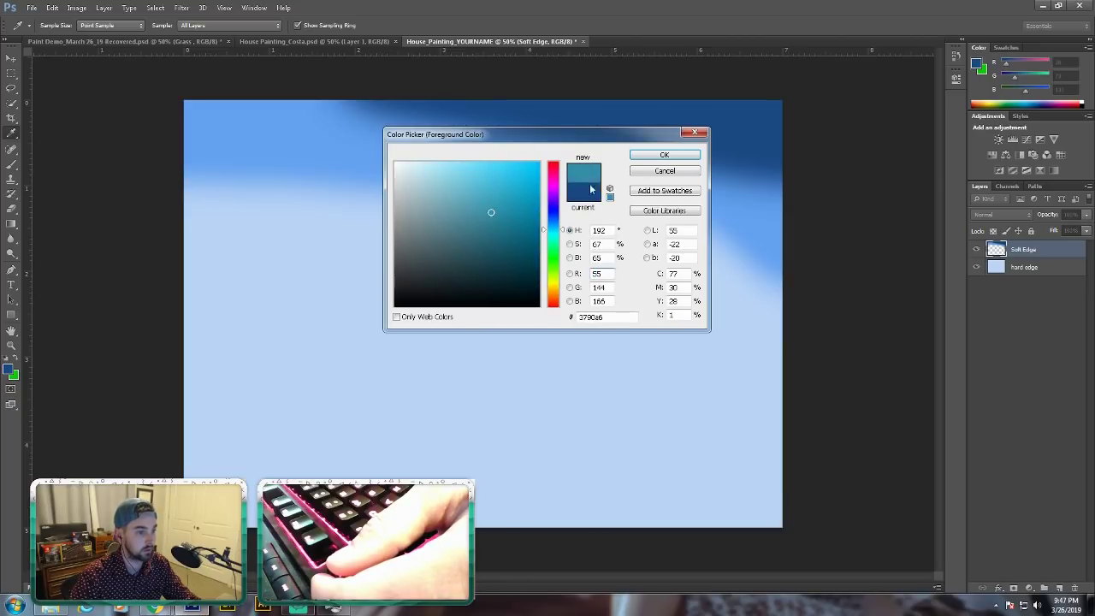
click(664, 155)
mouse_move(183, 262)
mouse_down()
mouse_move(728, 323)
mouse_move(696, 318)
mouse_move(753, 223)
mouse_up()
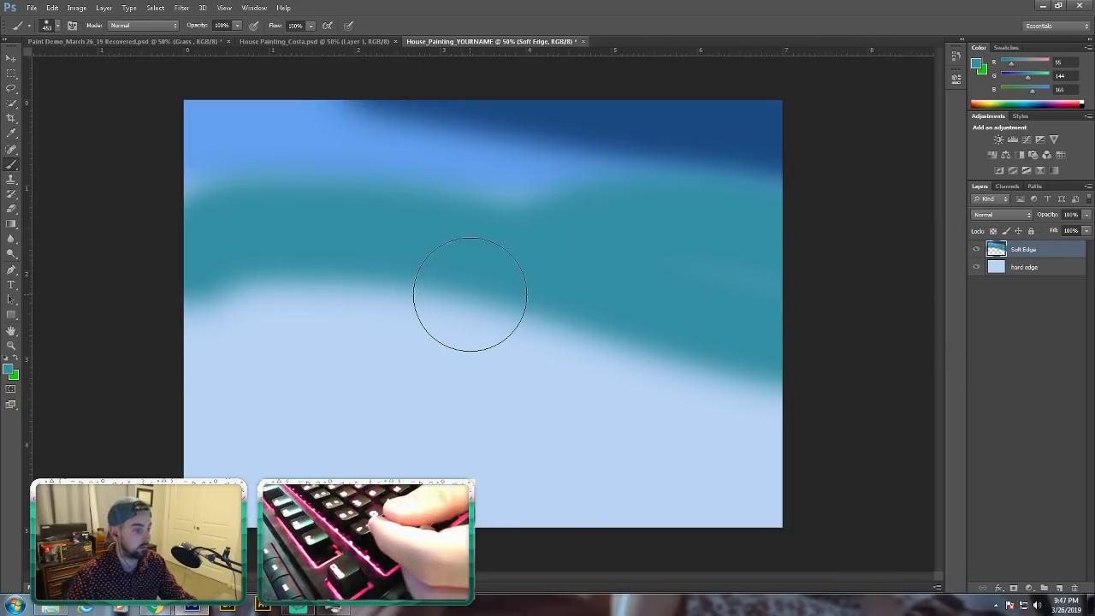
drag(468, 300, 205, 321)
mouse_move(274, 171)
mouse_down()
mouse_move(220, 208)
mouse_move(193, 175)
mouse_up()
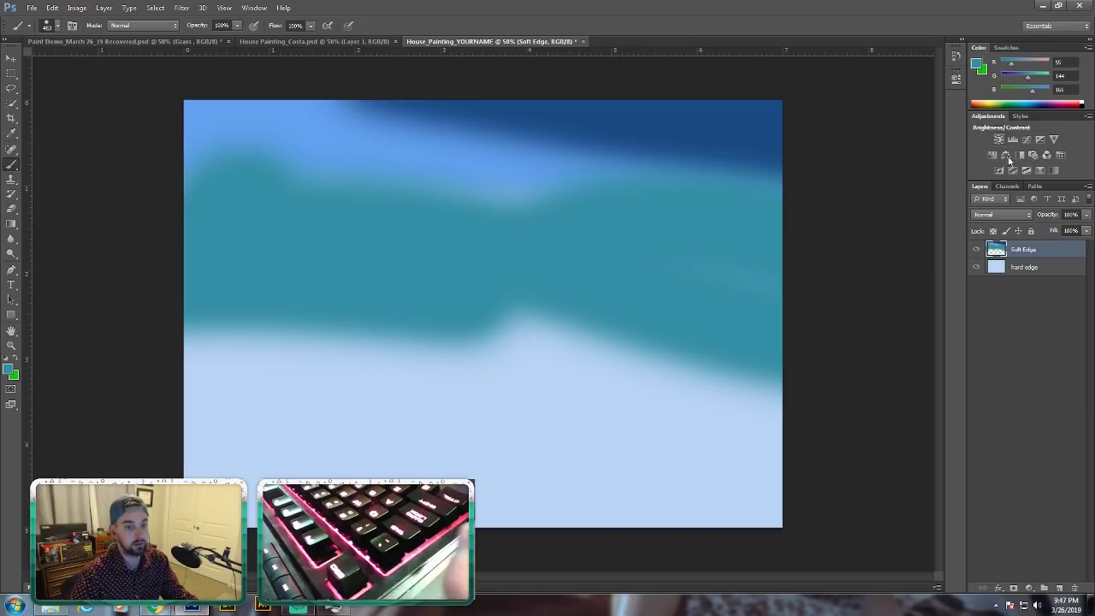
click(475, 212)
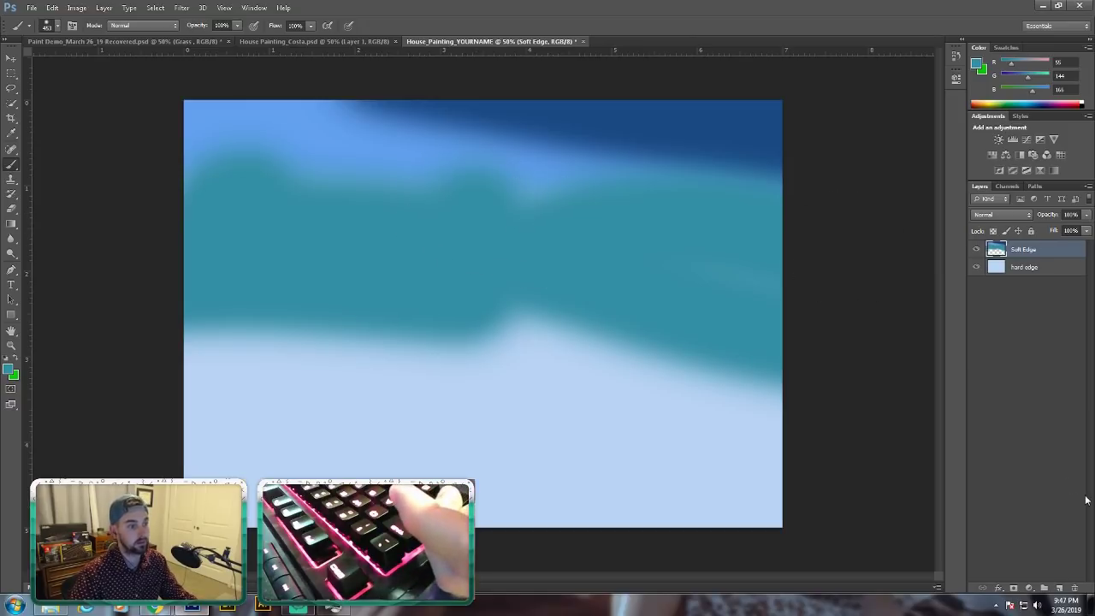
Step: Add a new layer above the Soft Edge layer and check the grass in the finished house painting document
click(1059, 589)
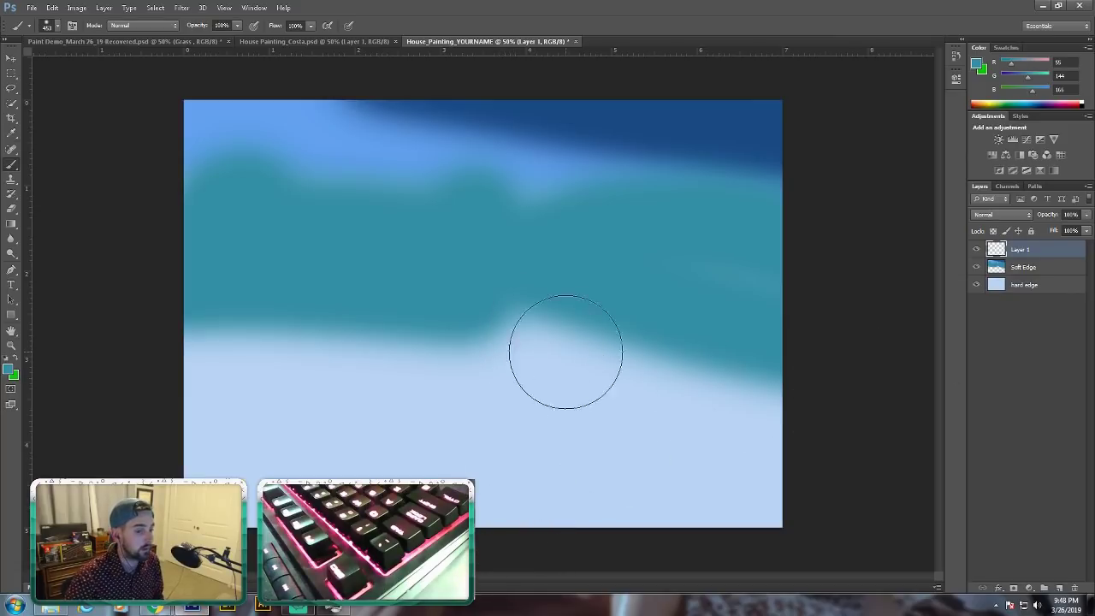
right_click(351, 323)
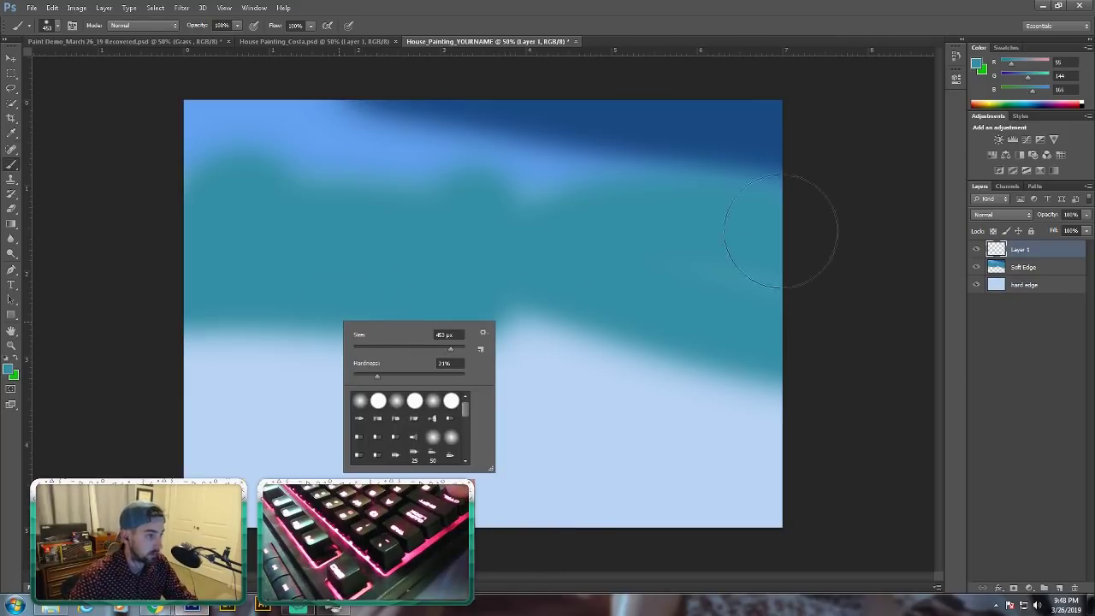
click(368, 41)
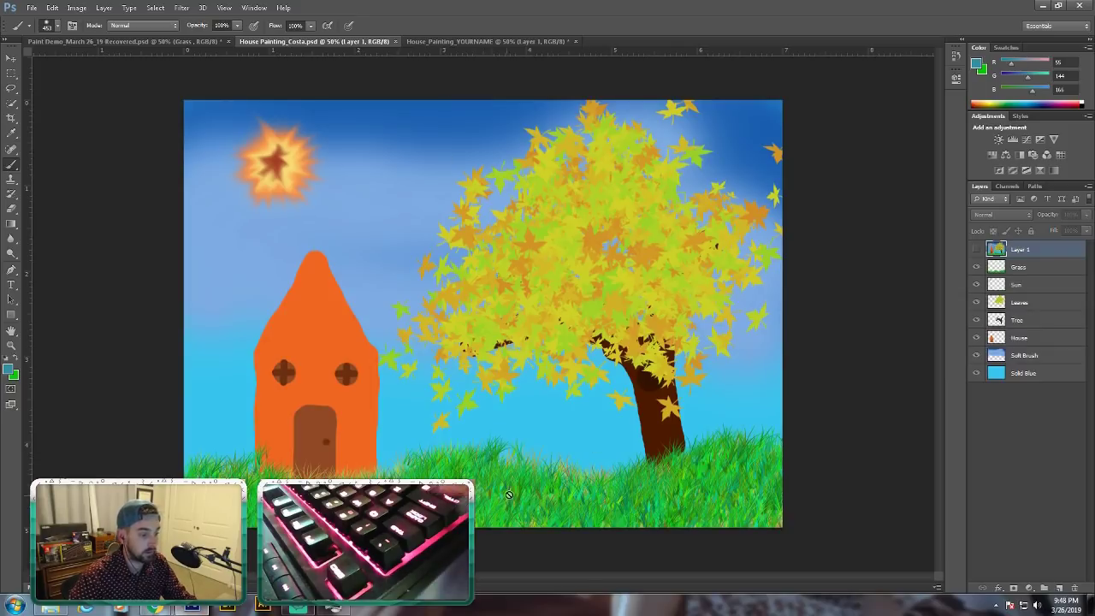
click(479, 41)
Step: Choose the 134 px grass brush preset for painting on the new layer
right_click(719, 415)
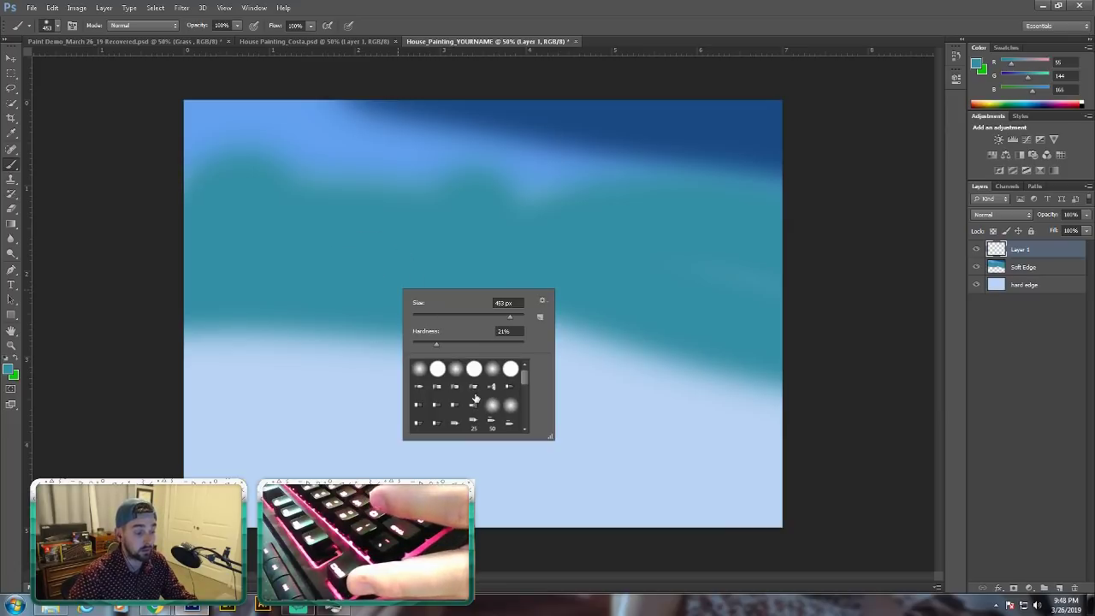
scroll(481, 411, down, 2)
scroll(488, 420, down, 5)
scroll(497, 423, down, 4)
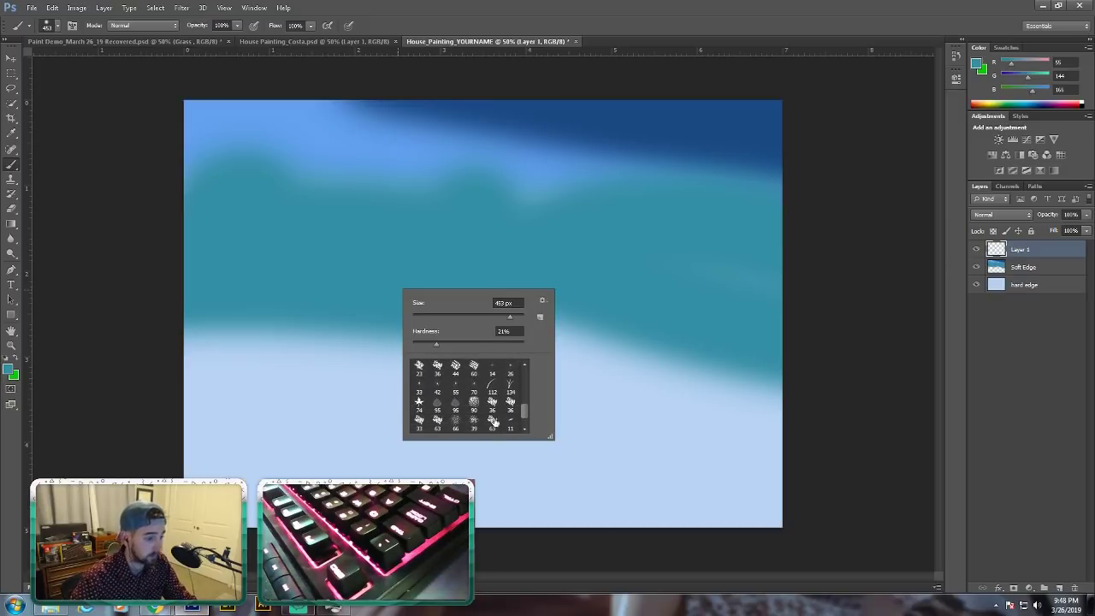
scroll(509, 409, down, 1)
click(511, 370)
Step: Try grass strokes in teal and green across the lower canvas and undo them
drag(287, 395, 372, 391)
mouse_move(256, 449)
mouse_down()
mouse_move(492, 445)
mouse_move(811, 530)
mouse_up()
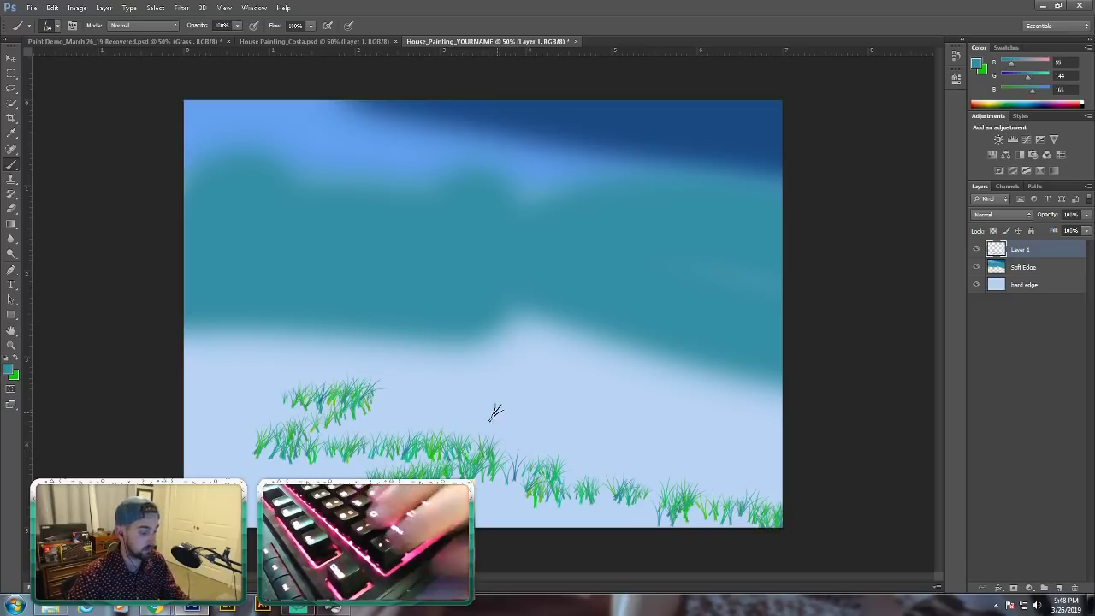
key(ctrl+z)
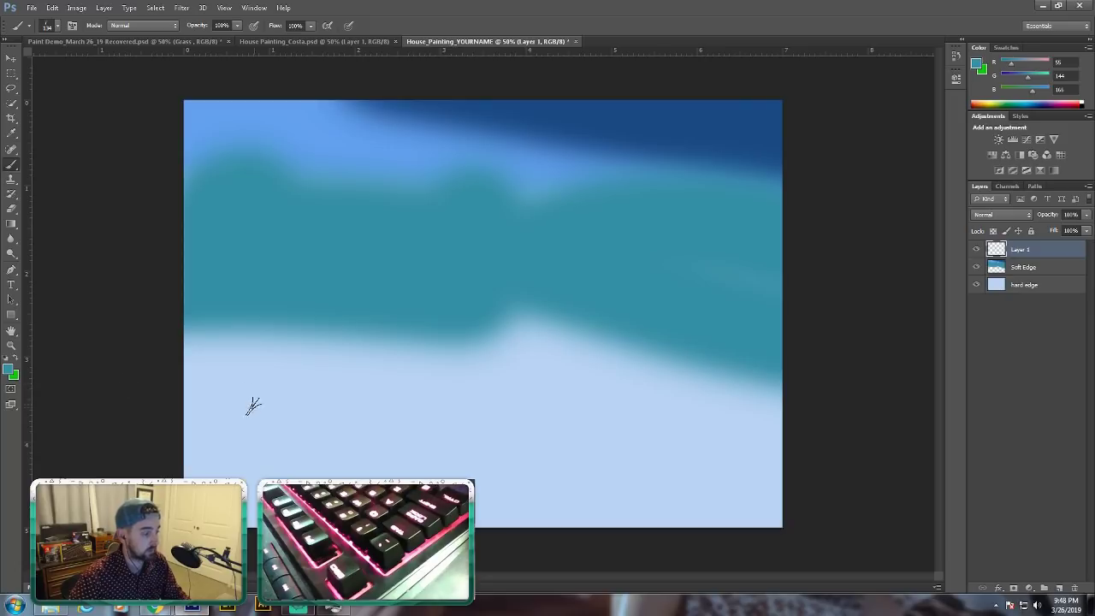
Step: Set the foreground color to red a63f37
click(8, 372)
click(556, 305)
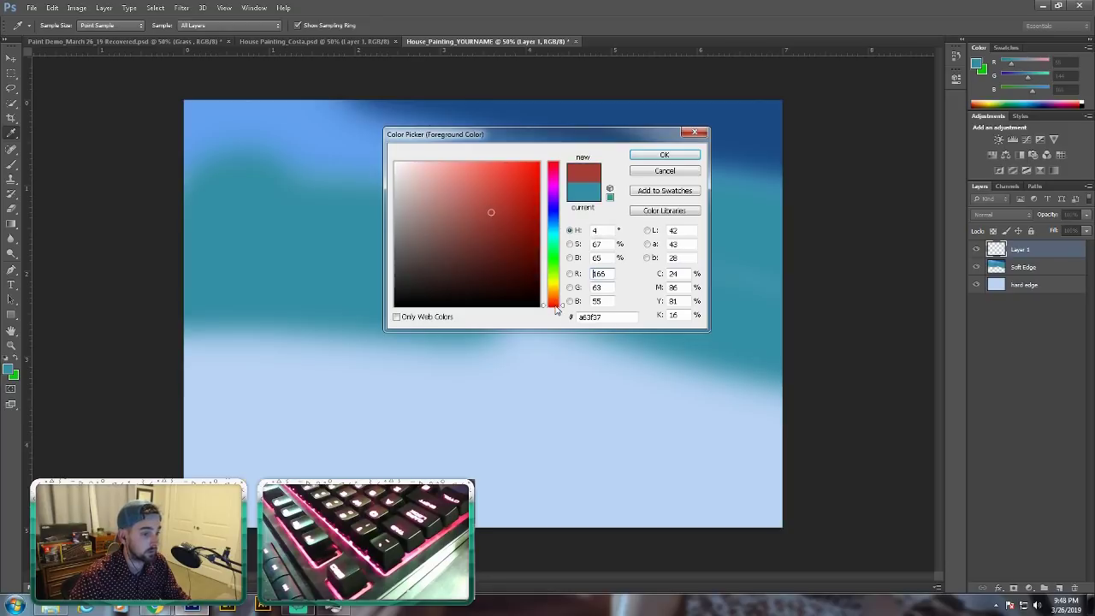
click(664, 155)
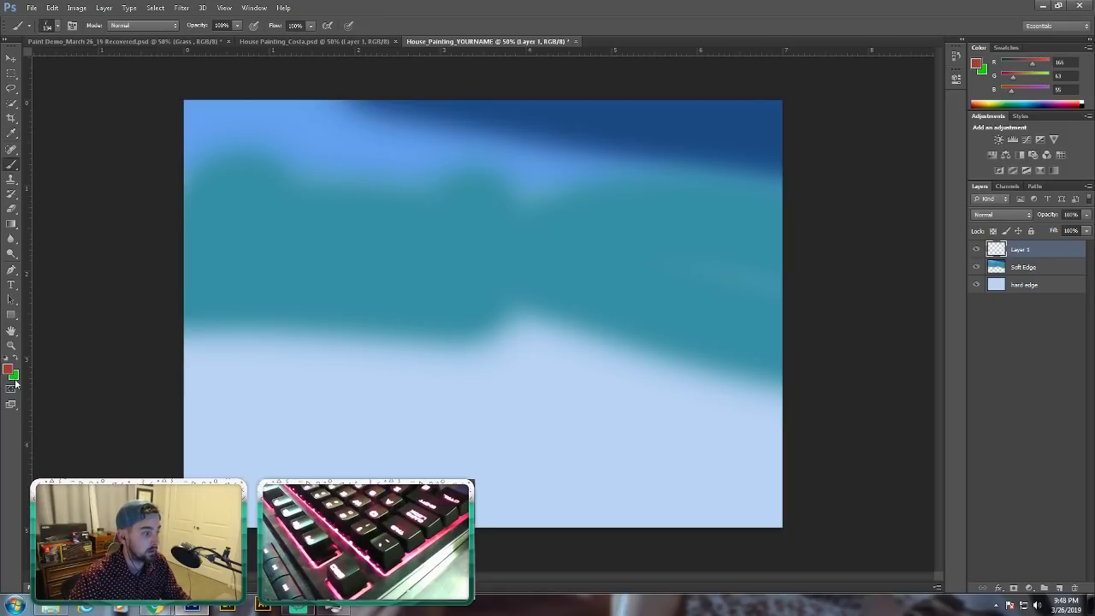
Step: Set the background color to a fully saturated bright green
click(15, 377)
drag(533, 189, 555, 163)
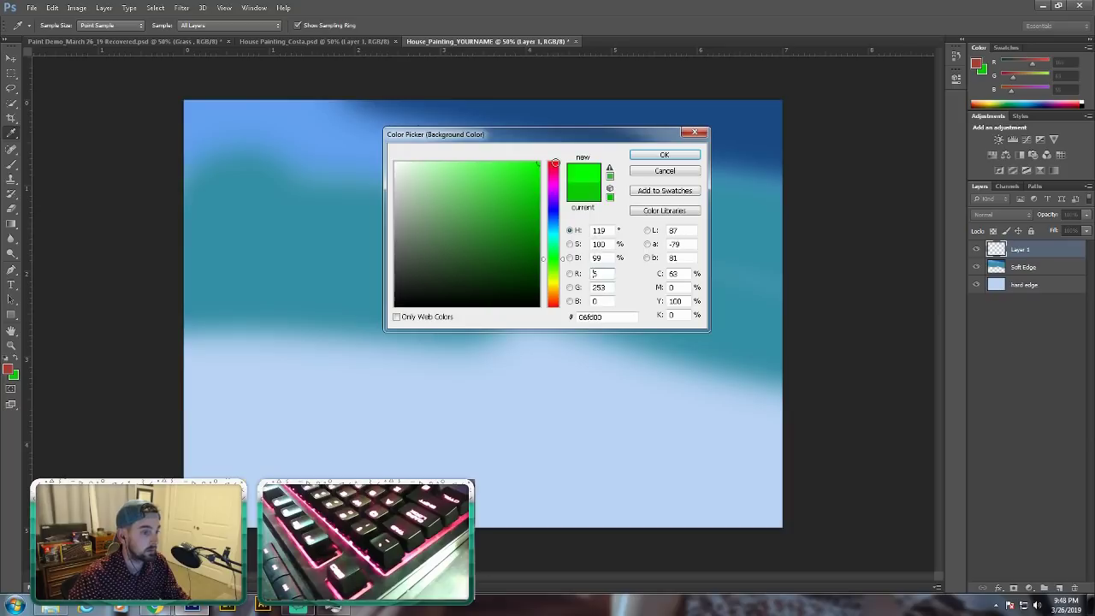
click(663, 155)
Step: Try a strip of red and green grass across the lower canvas and undo it
key(b)
mouse_move(244, 447)
mouse_down()
mouse_move(582, 494)
mouse_move(627, 482)
mouse_move(684, 509)
mouse_move(749, 498)
mouse_move(818, 520)
mouse_up()
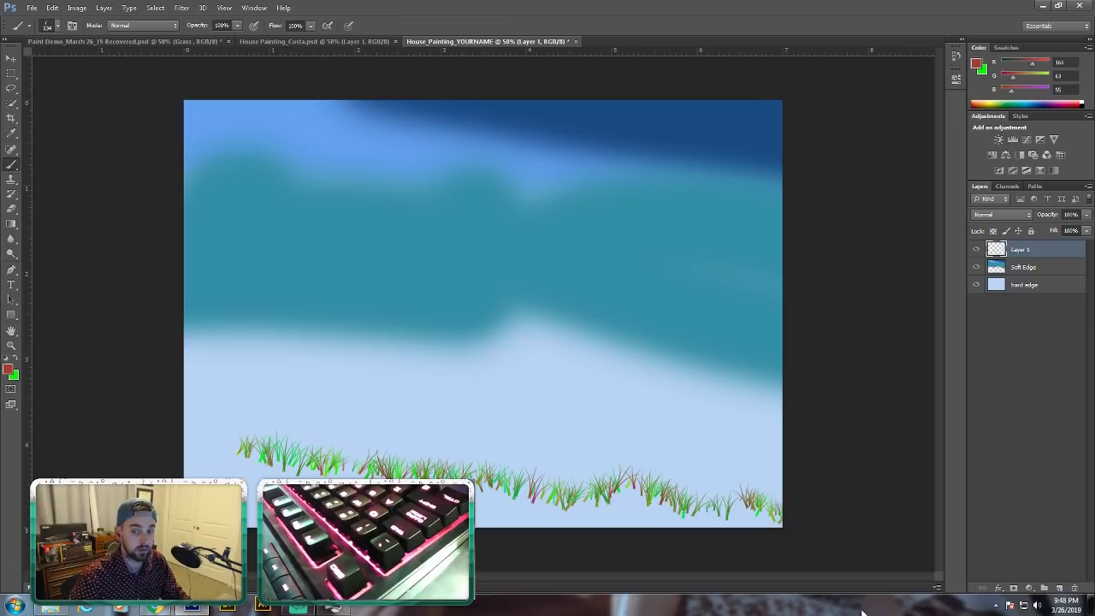
key(ctrl+z)
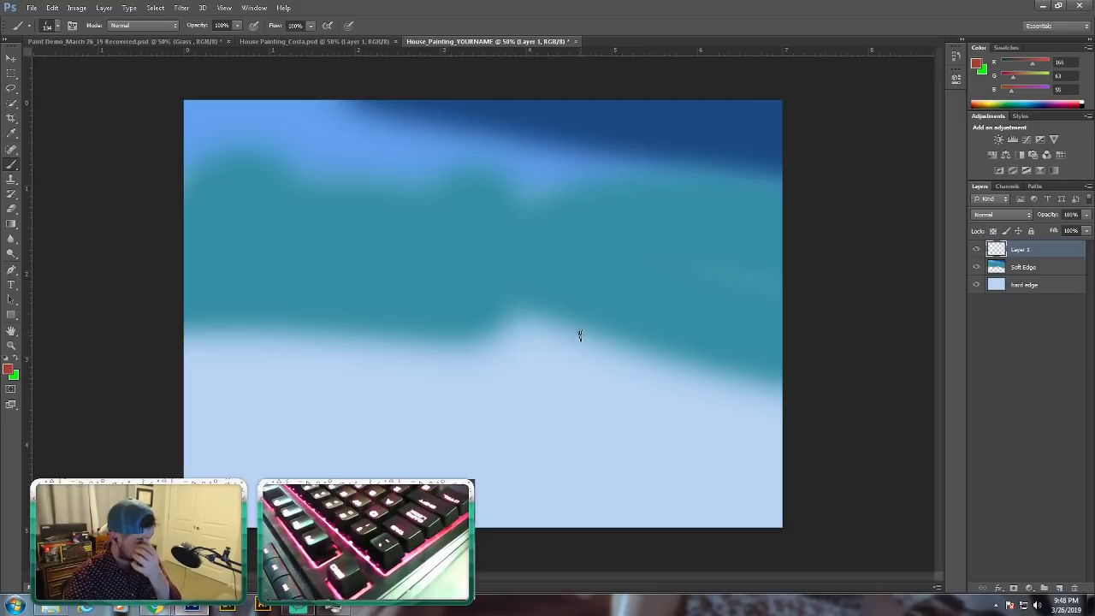
Step: Set the foreground color to dark green (RGB 3, 124, 29) and paint dense grass along the canvas's lower edge on the new layer
click(8, 370)
click(552, 254)
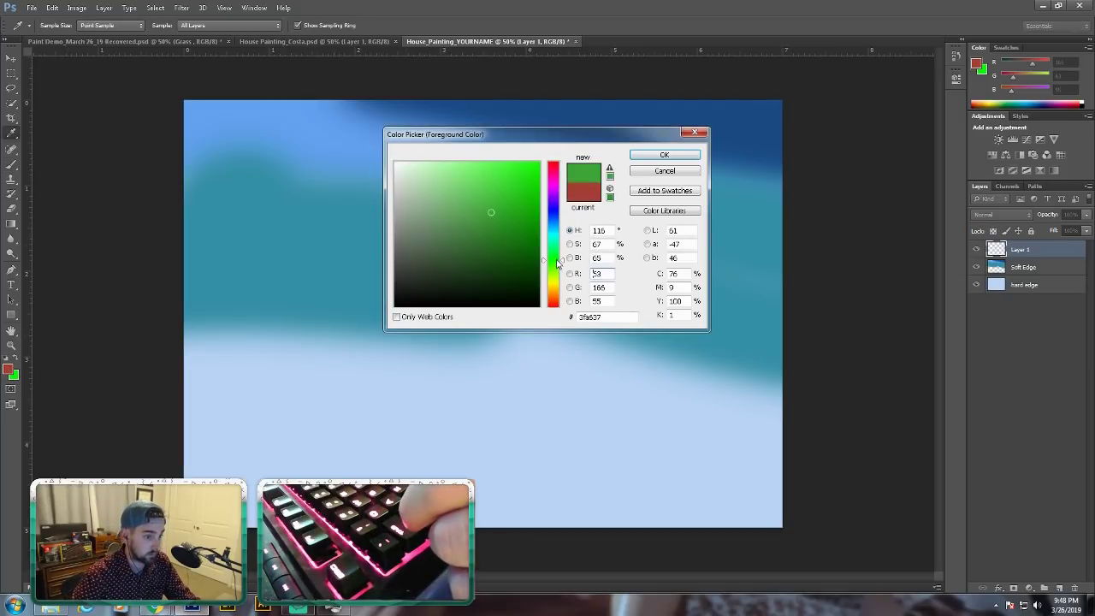
drag(512, 216, 534, 237)
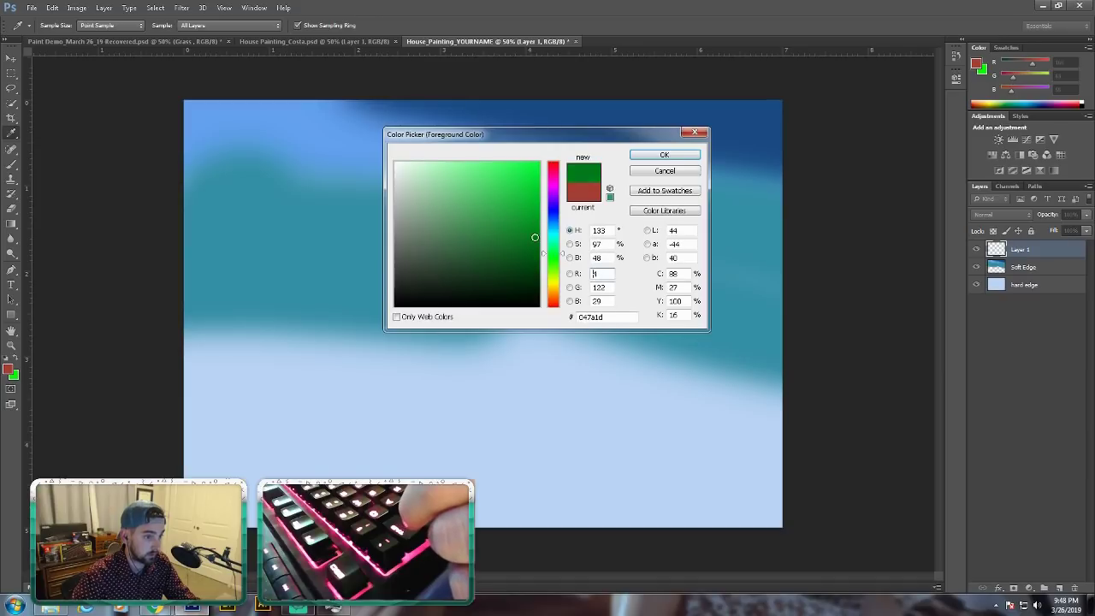
click(680, 155)
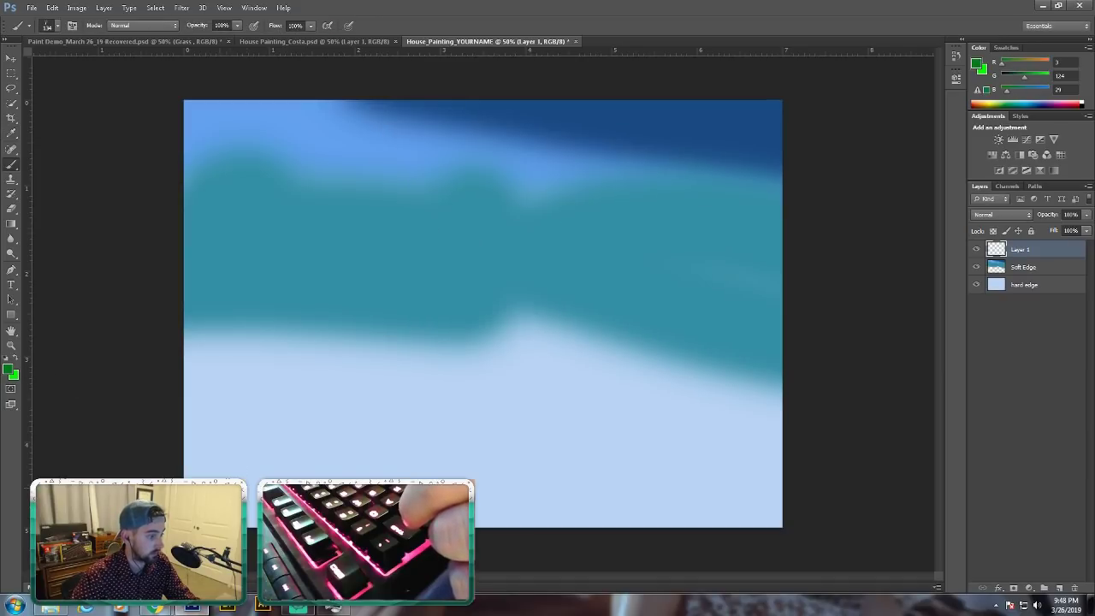
mouse_move(250, 511)
mouse_down()
mouse_move(503, 515)
mouse_move(733, 486)
mouse_move(343, 490)
mouse_move(36, 460)
mouse_move(274, 475)
mouse_move(197, 454)
mouse_move(350, 462)
mouse_move(776, 524)
mouse_move(844, 505)
mouse_move(709, 462)
mouse_move(753, 454)
mouse_move(766, 479)
mouse_move(781, 467)
mouse_move(792, 512)
mouse_move(528, 513)
mouse_up()
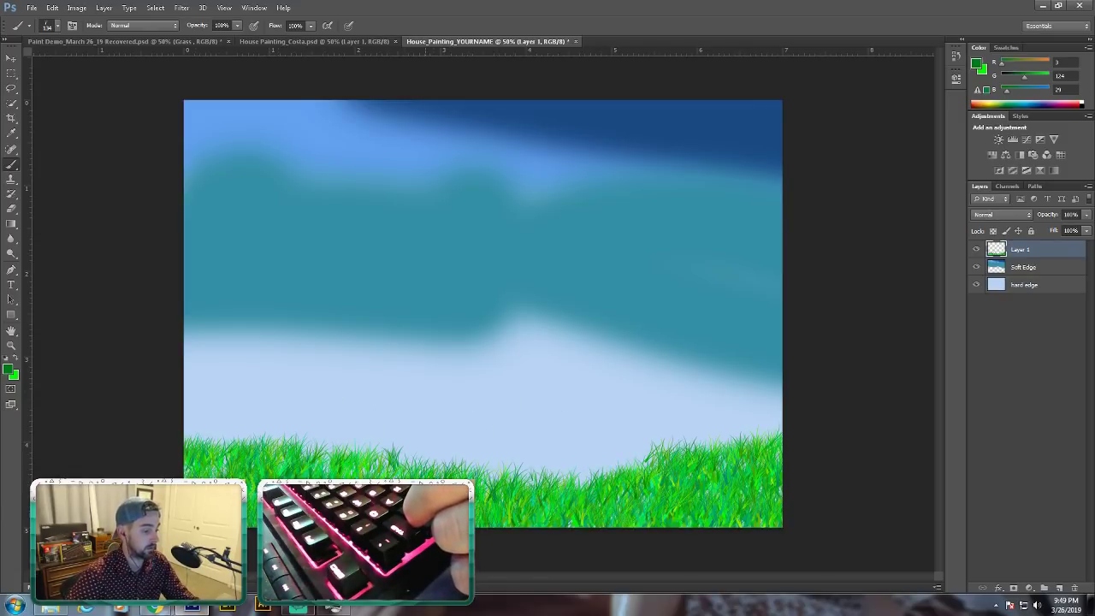
Step: Finish filling the grass along the canvas's lower edge and rename its layer Grass
drag(619, 510, 759, 511)
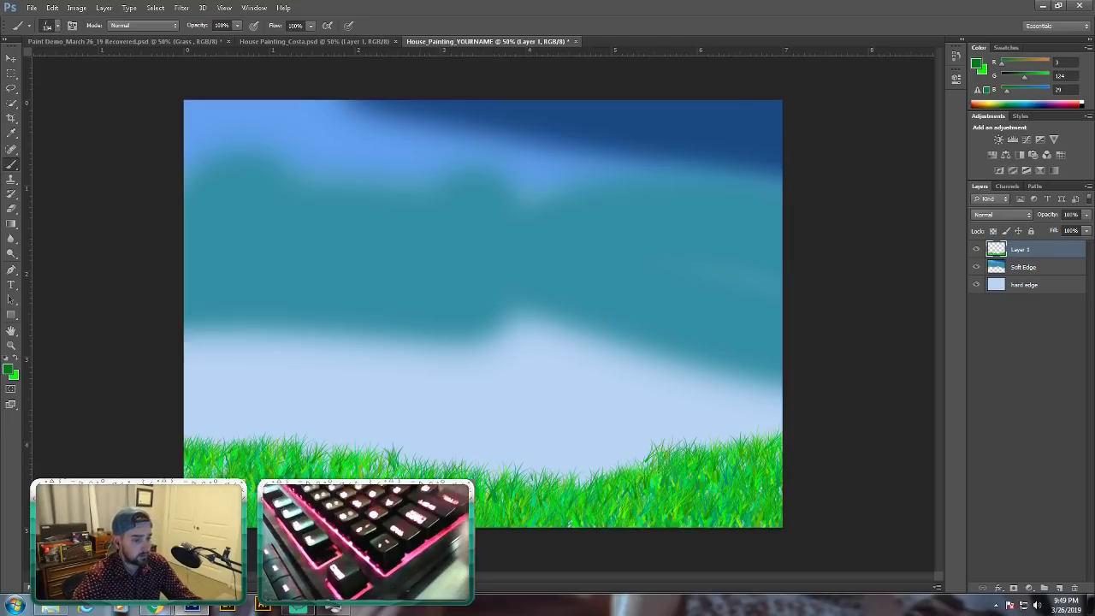
double_click(1028, 249)
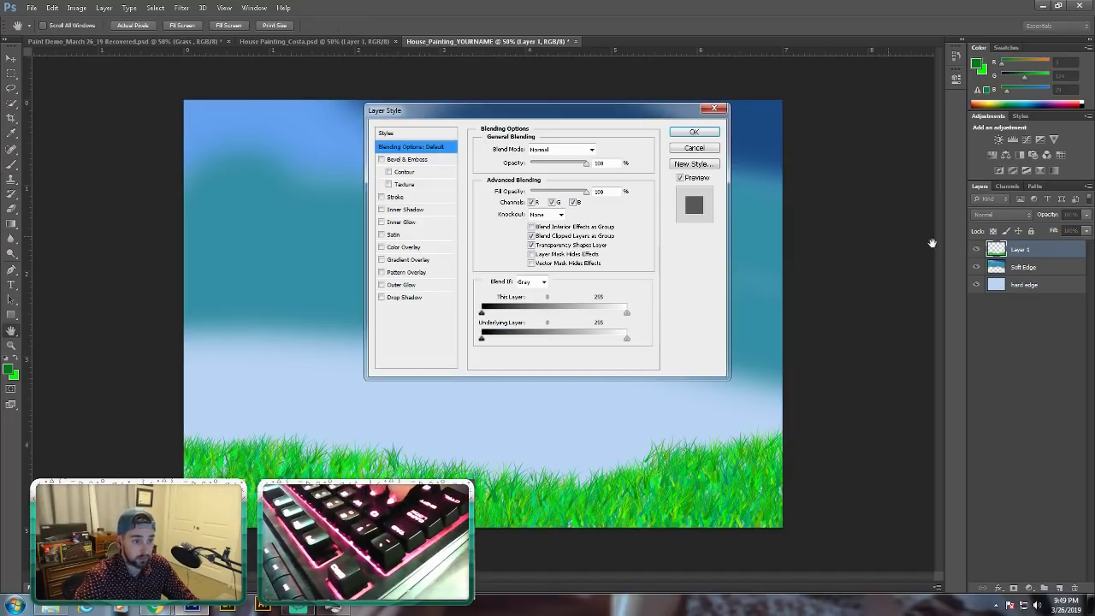
click(694, 149)
double_click(1017, 250)
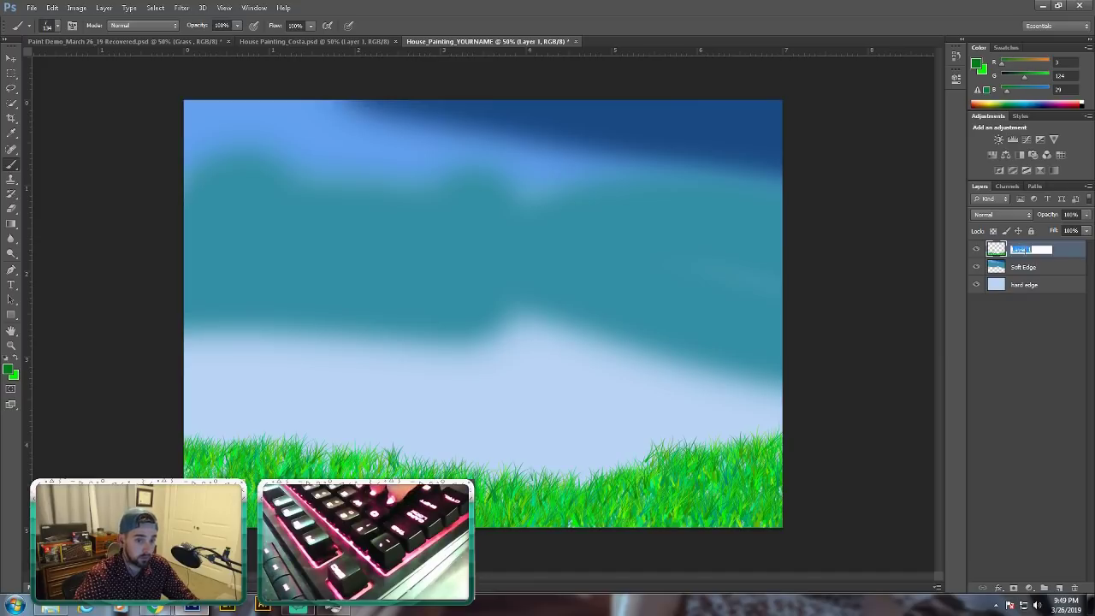
text(Grass)
click(1035, 530)
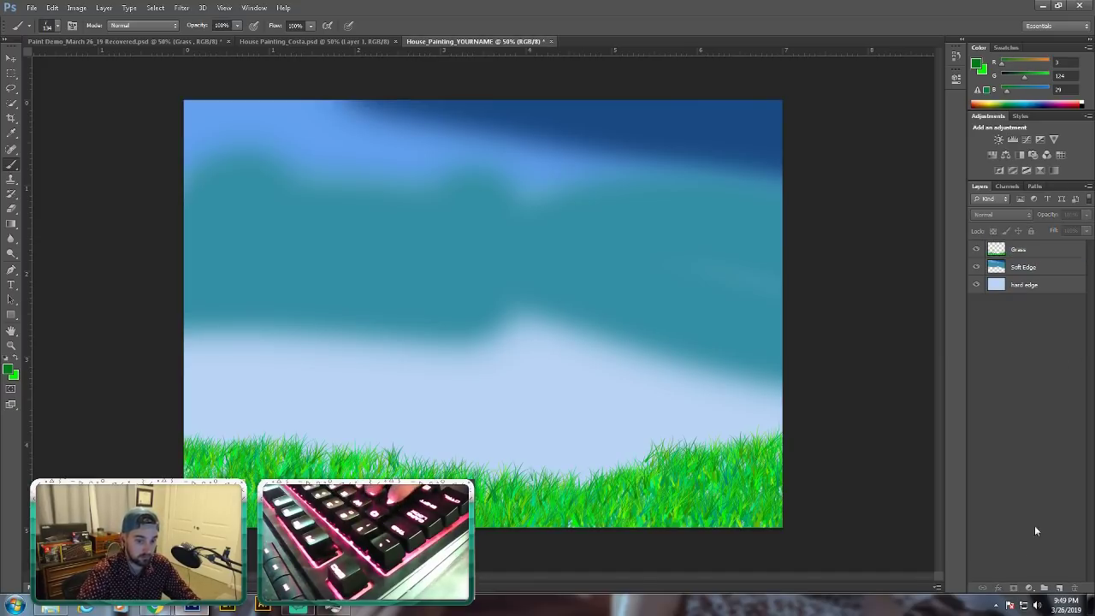
Step: Add a new layer above Grass and name it House
click(1058, 587)
double_click(1032, 250)
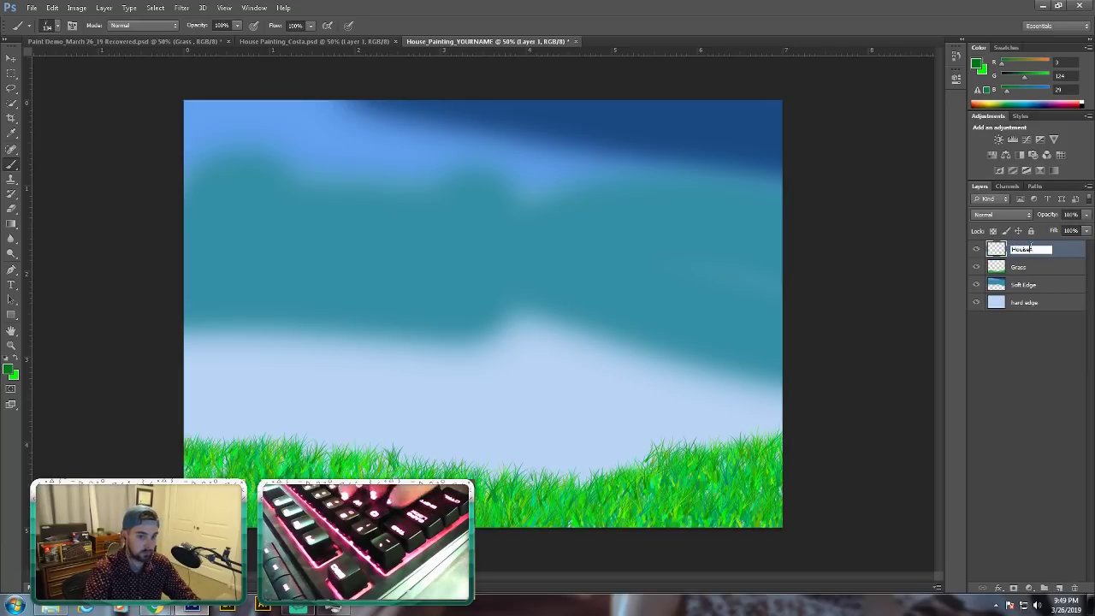
text(House)
click(1047, 335)
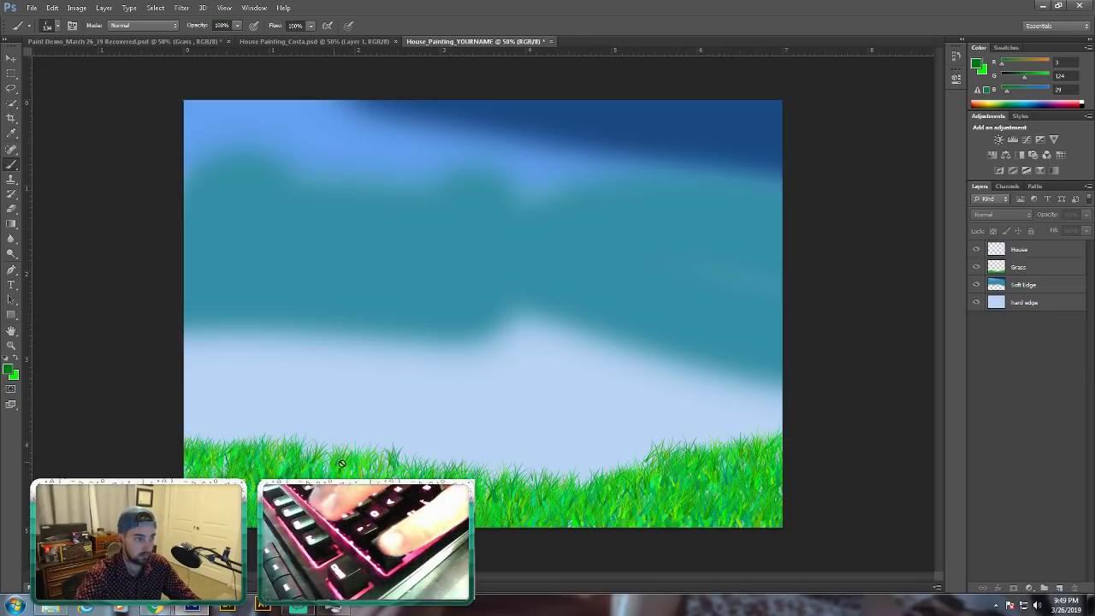
Step: Set the foreground color to bright red (RGB 255, 40, 0) for the Brush tool
right_click(11, 165)
click(43, 163)
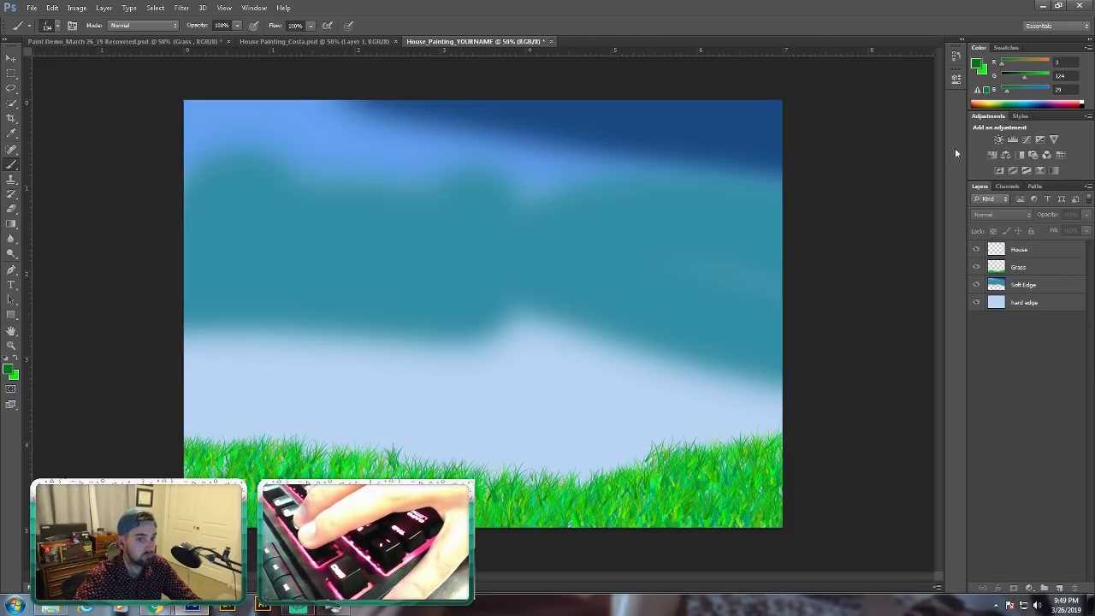
click(975, 102)
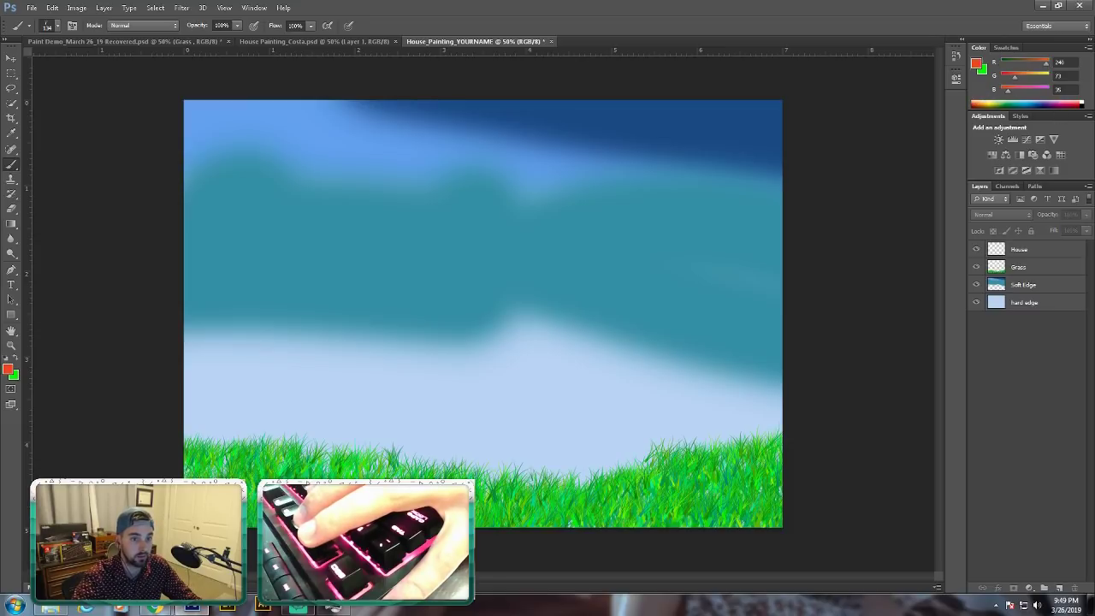
drag(973, 104, 976, 100)
click(977, 64)
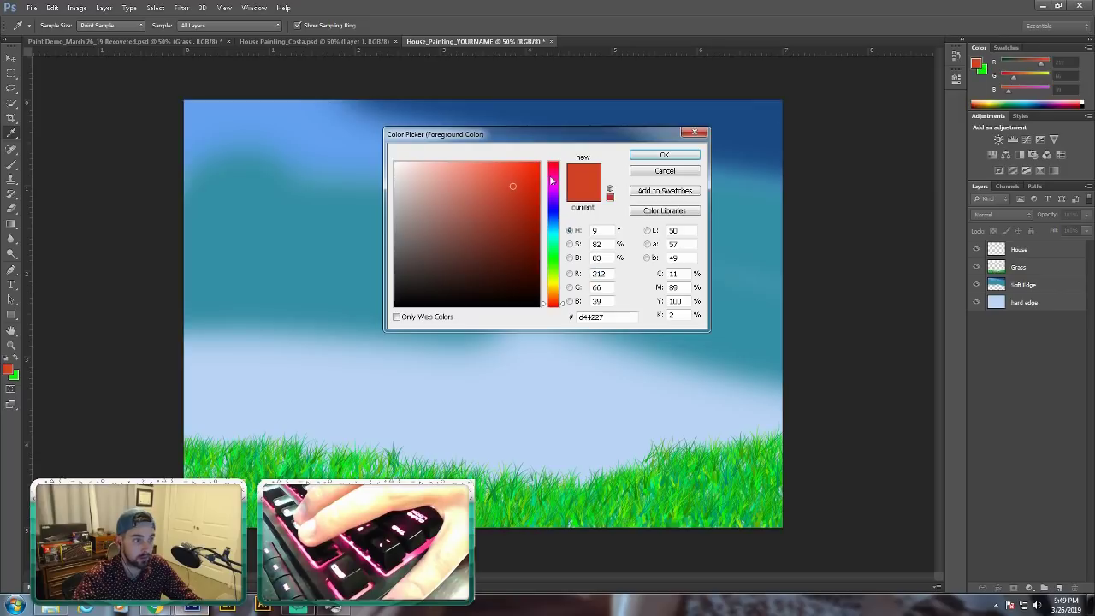
drag(513, 186, 540, 162)
click(664, 155)
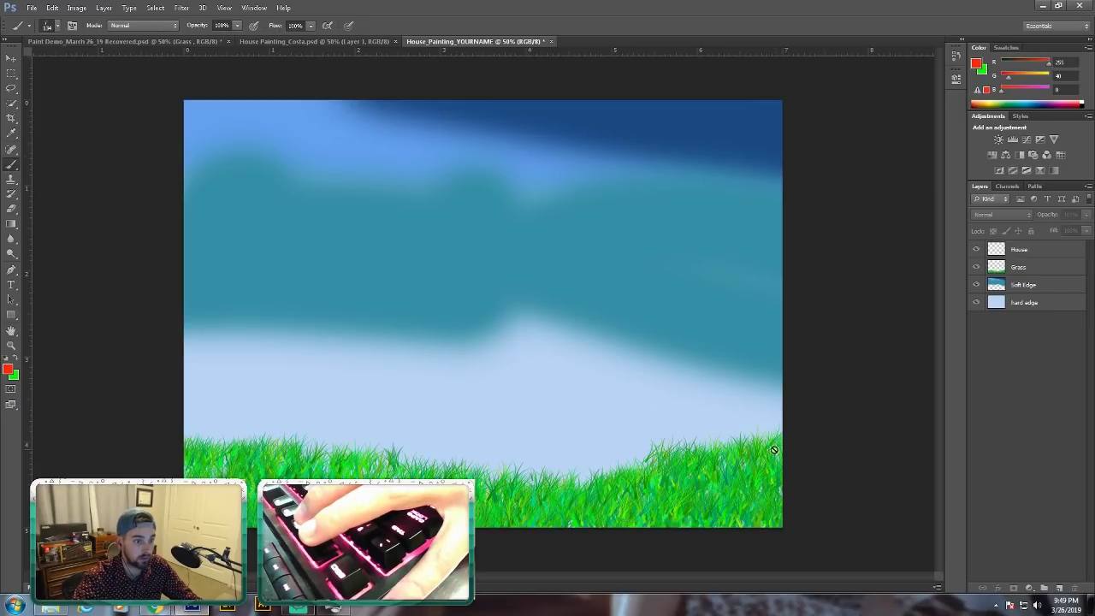
Step: Make the House layer active and switch the brush tip to the hard round preset
click(1061, 250)
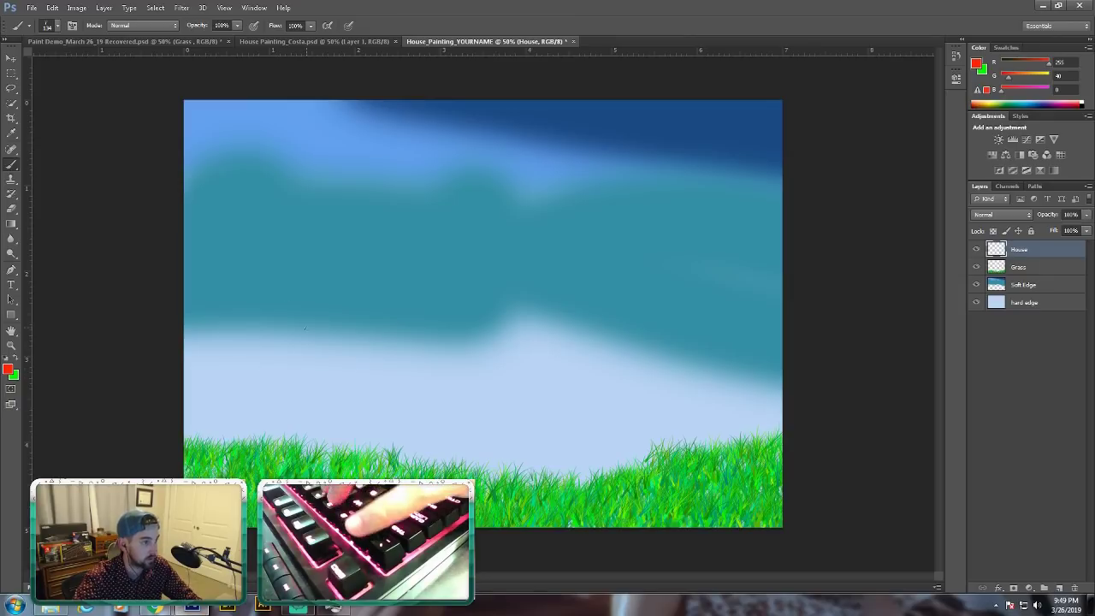
right_click(306, 327)
scroll(397, 437, up, 5)
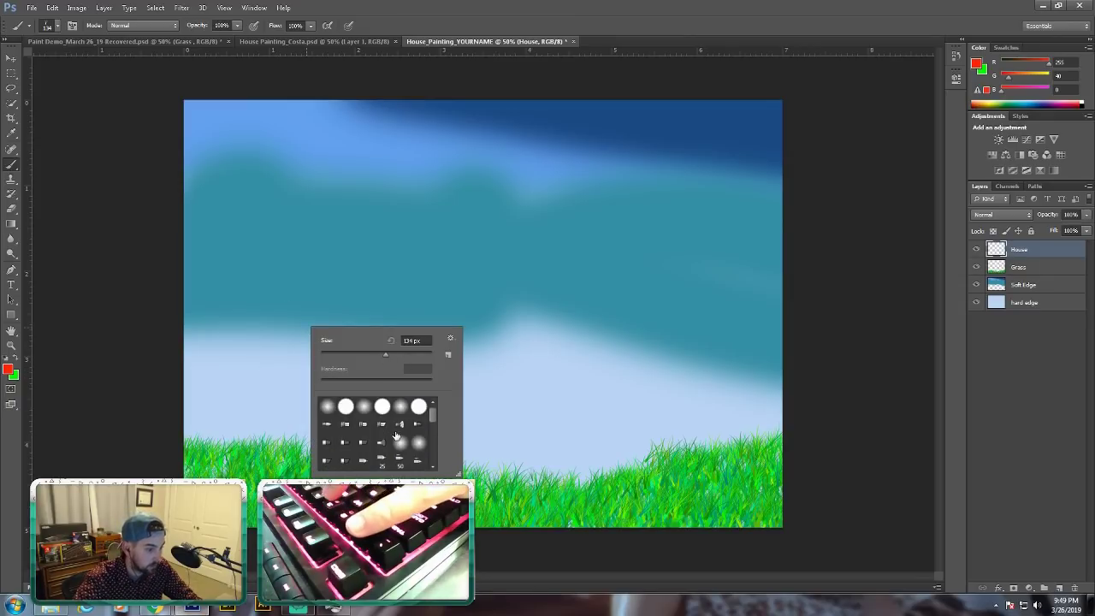
click(348, 409)
click(871, 348)
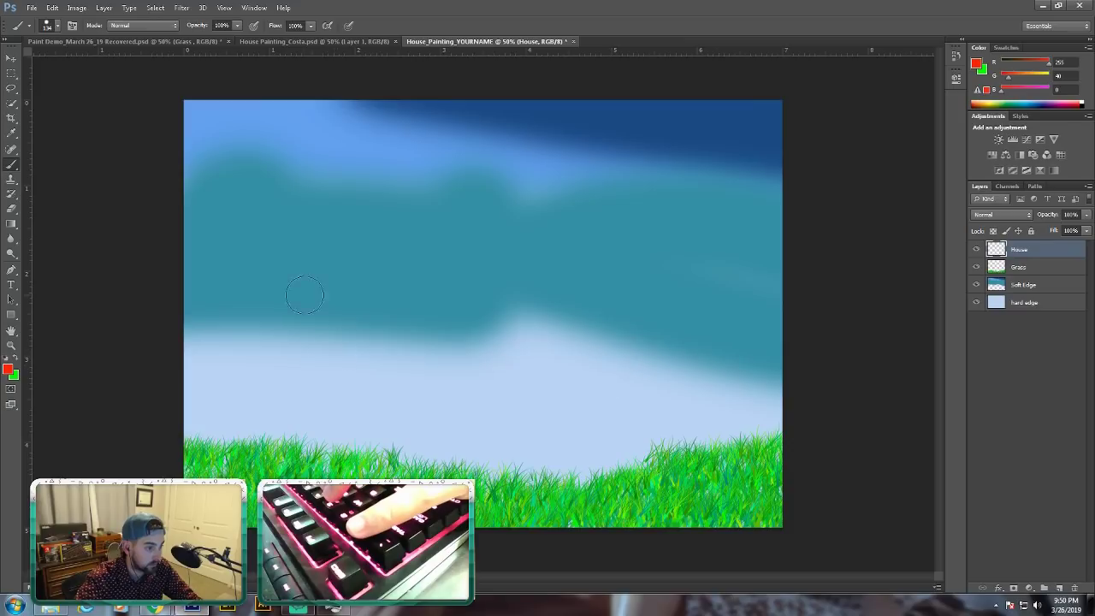
drag(249, 331, 249, 372)
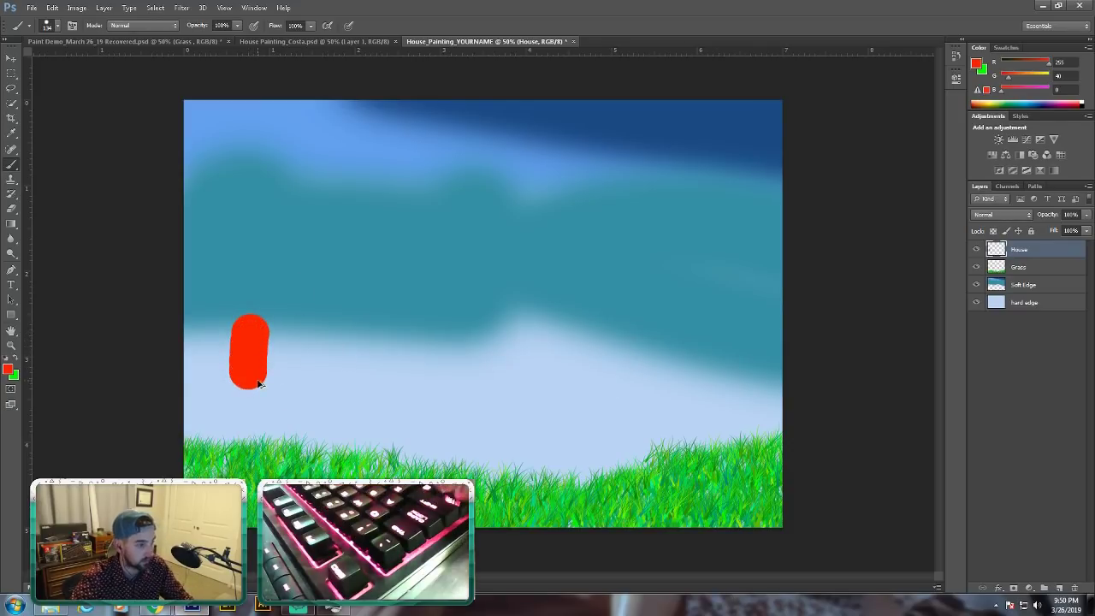
key(ctrl+z)
drag(258, 428, 259, 342)
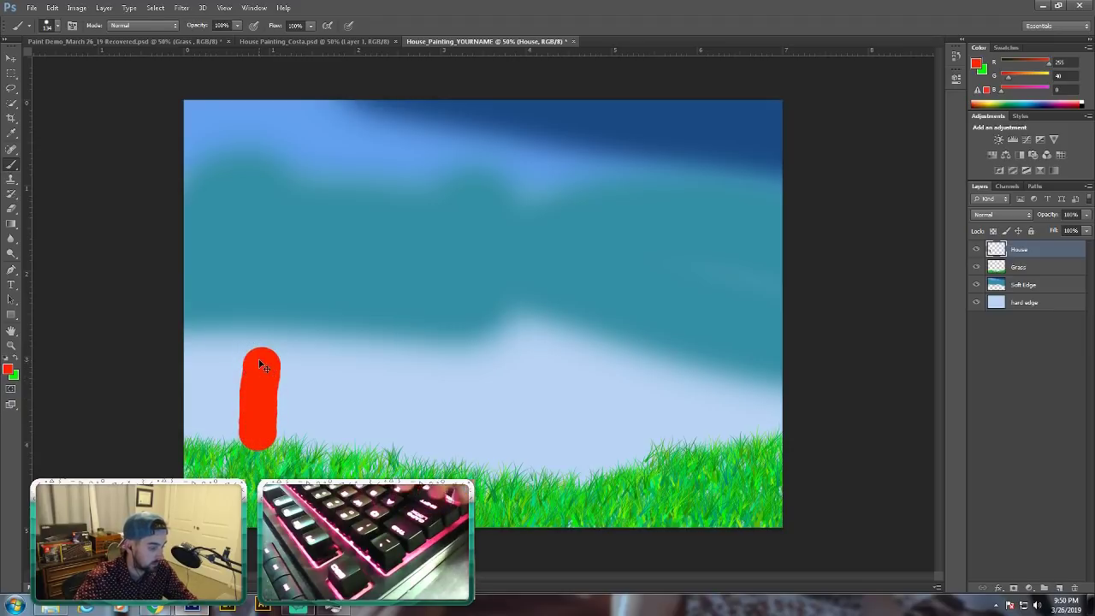
key(ctrl+z)
Step: Paint a solid red square house body standing on the grass and a filled peaked roof above it
mouse_move(248, 441)
mouse_down()
mouse_move(252, 333)
mouse_move(355, 336)
mouse_move(356, 446)
mouse_move(268, 441)
mouse_move(268, 360)
mouse_move(329, 357)
mouse_move(335, 418)
mouse_move(295, 418)
mouse_move(296, 390)
mouse_up()
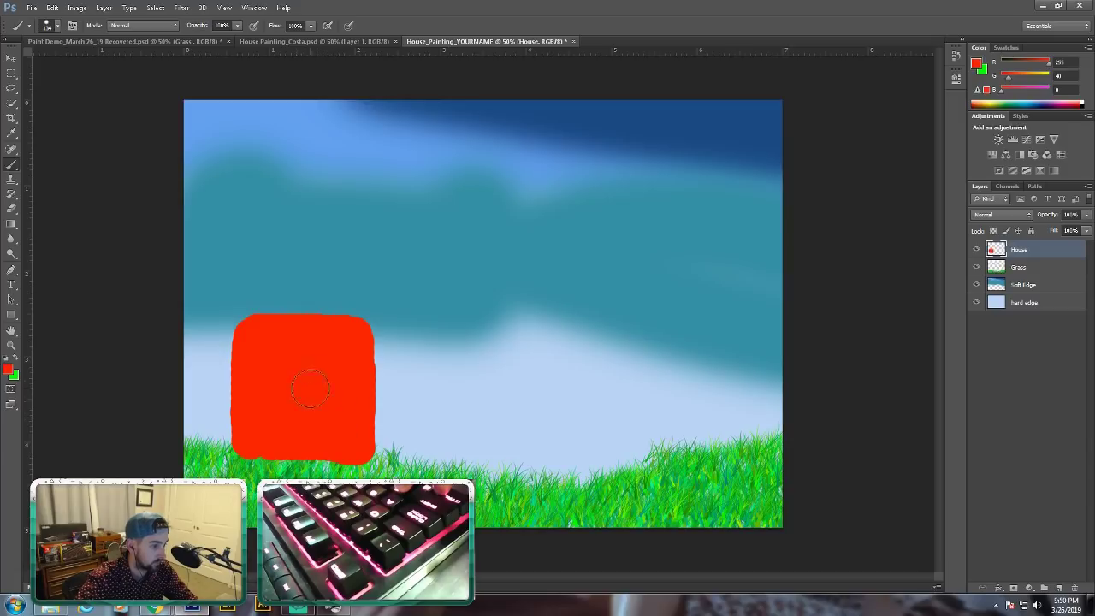
mouse_move(253, 318)
mouse_down()
mouse_move(305, 262)
mouse_move(332, 299)
mouse_up()
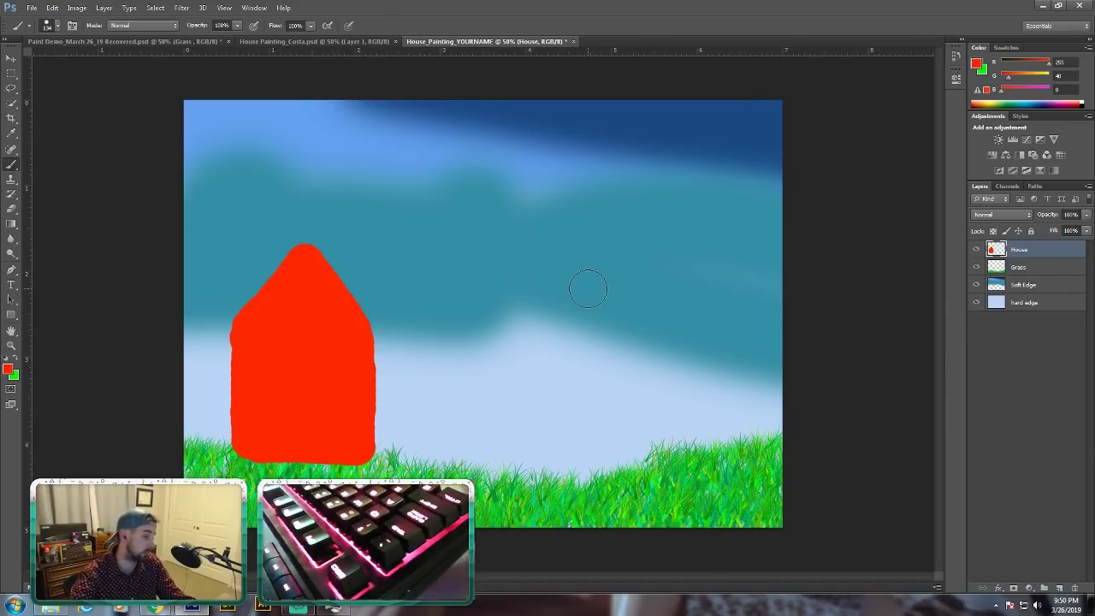
Step: Set the foreground color to dark red (RGB 176, 34, 8) and paint a door at the base of the house
click(976, 64)
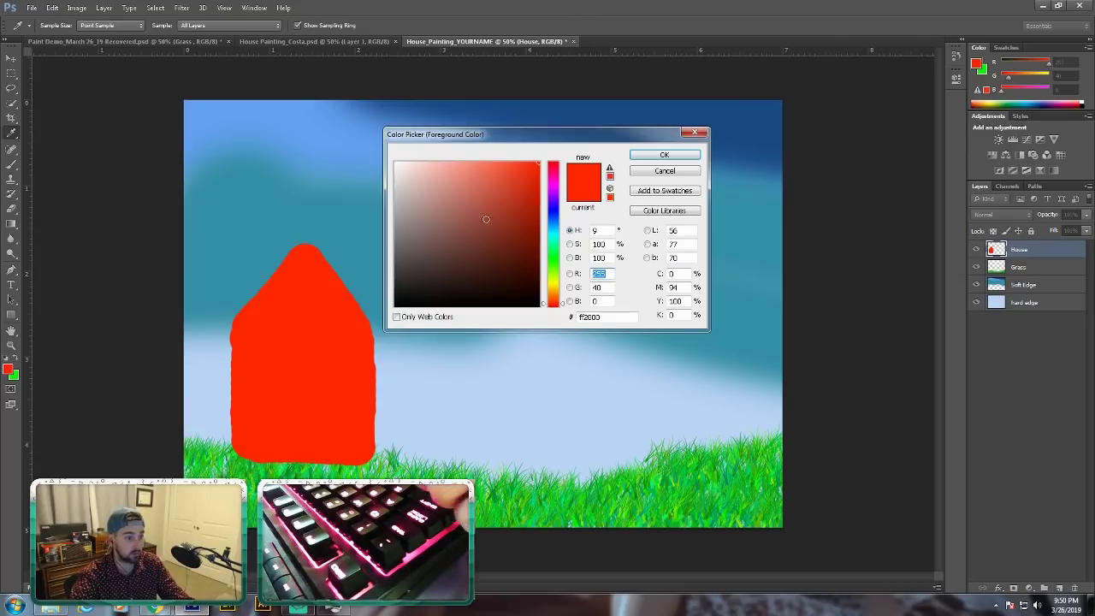
click(533, 207)
click(652, 157)
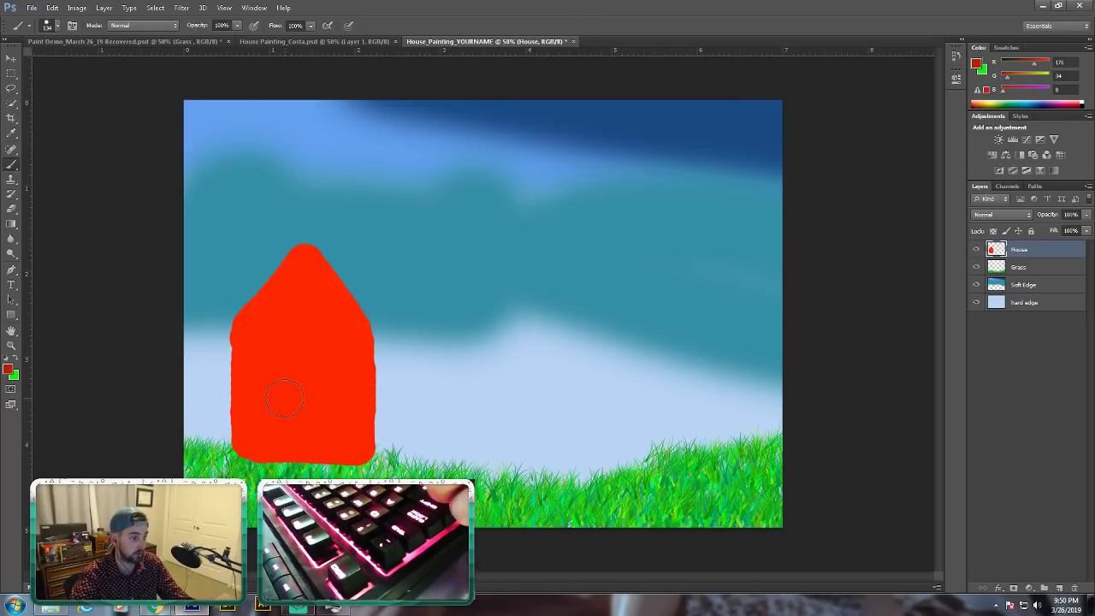
mouse_move(300, 415)
mouse_down()
mouse_move(296, 399)
mouse_move(297, 453)
mouse_move(309, 455)
mouse_move(316, 403)
mouse_up()
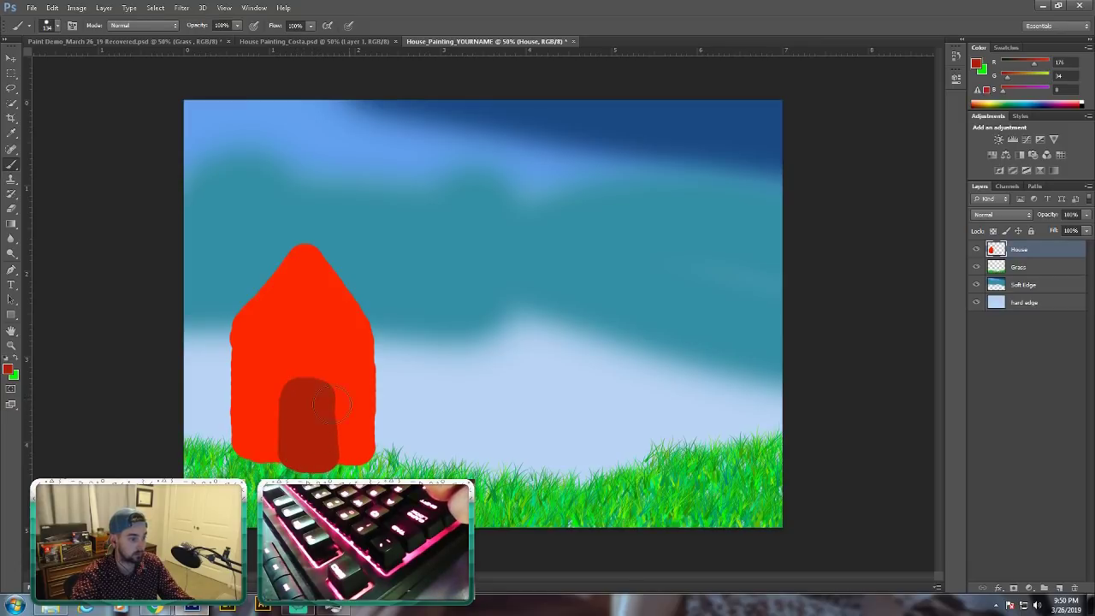
Step: Paint three round dark red windows in a row above the door
click(271, 347)
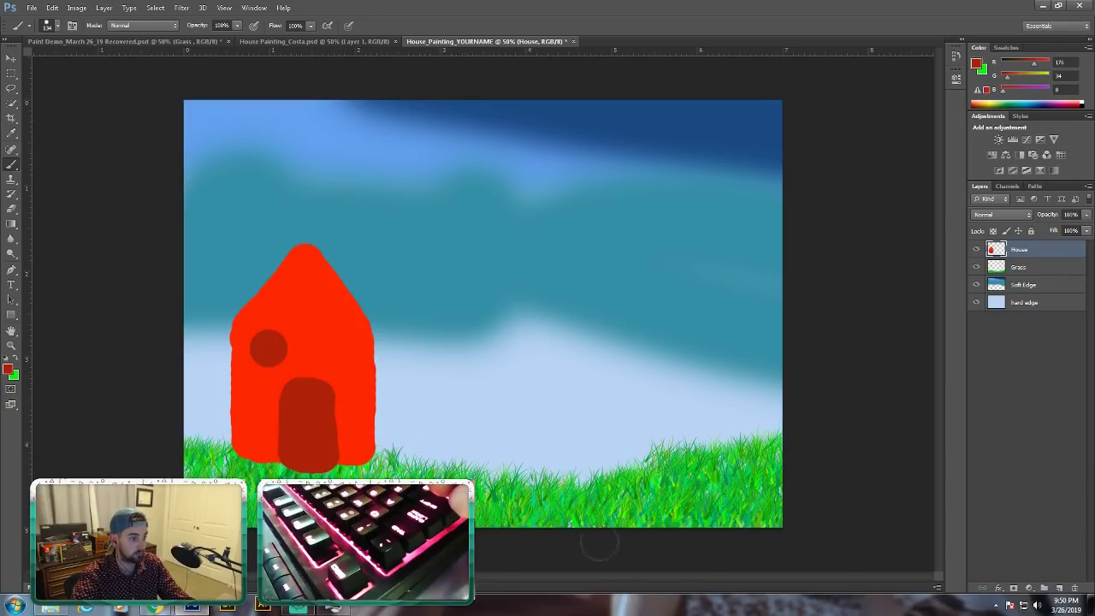
click(311, 348)
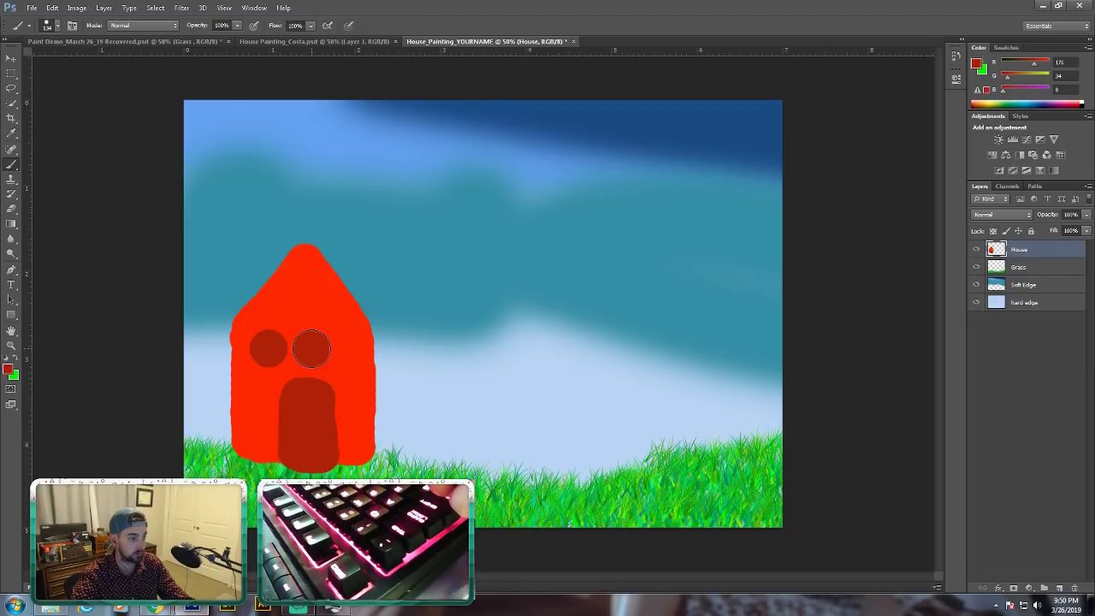
click(351, 349)
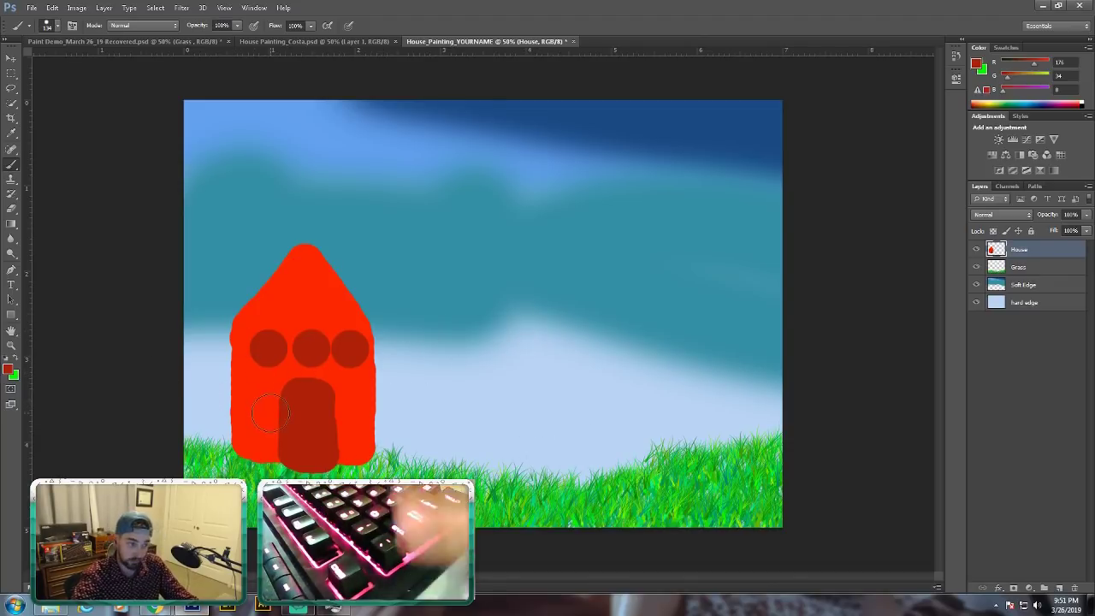
Step: Set the foreground color to dark brown (763226) and reduce the brush size to 11 px
click(978, 61)
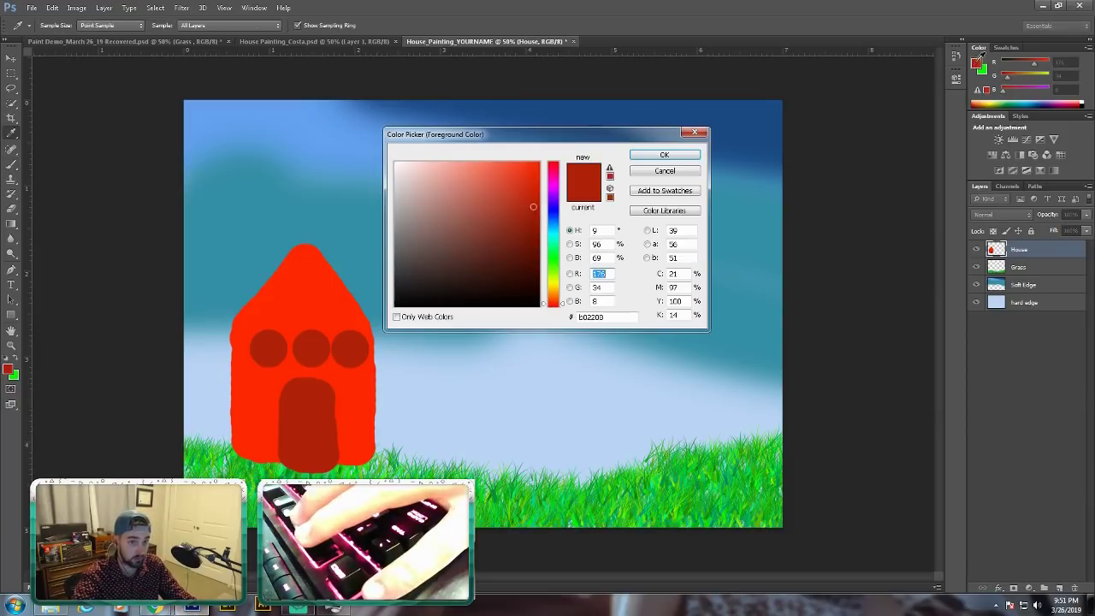
click(665, 155)
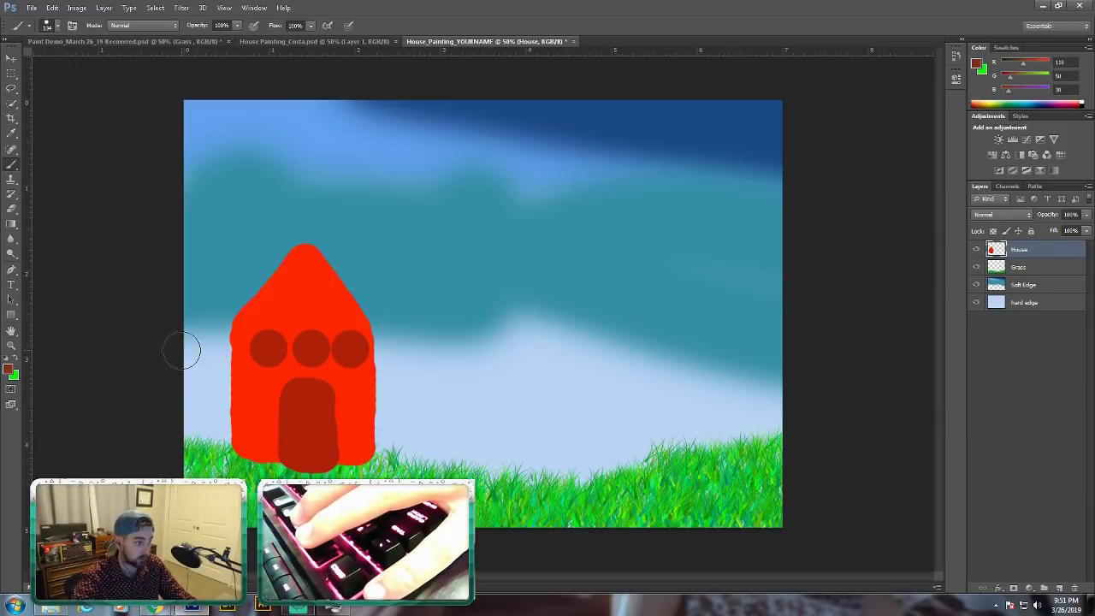
right_click(410, 296)
drag(487, 322, 428, 323)
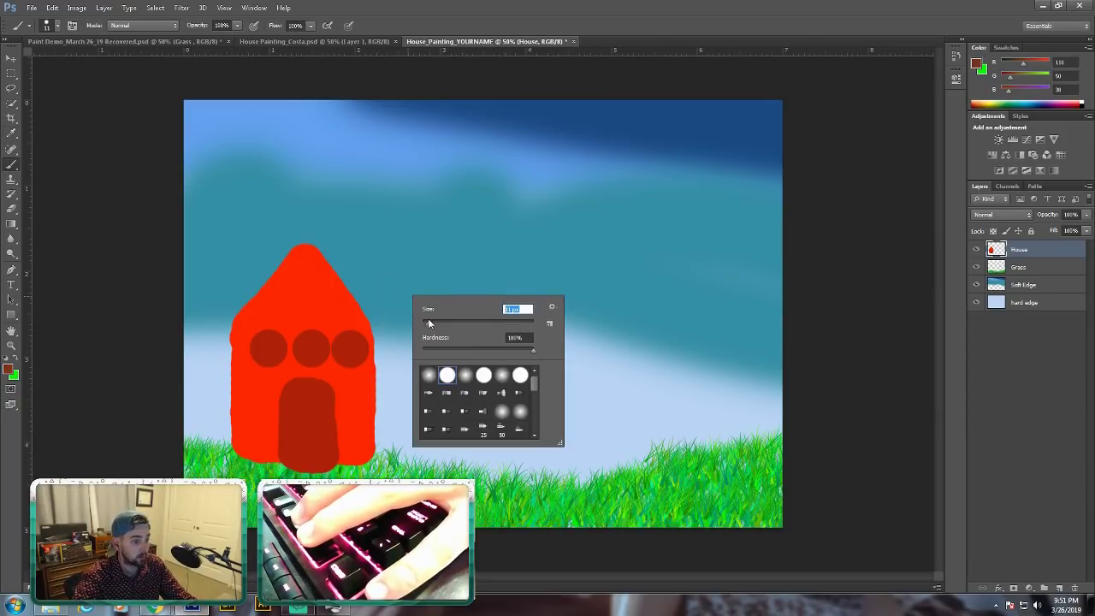
key(Return)
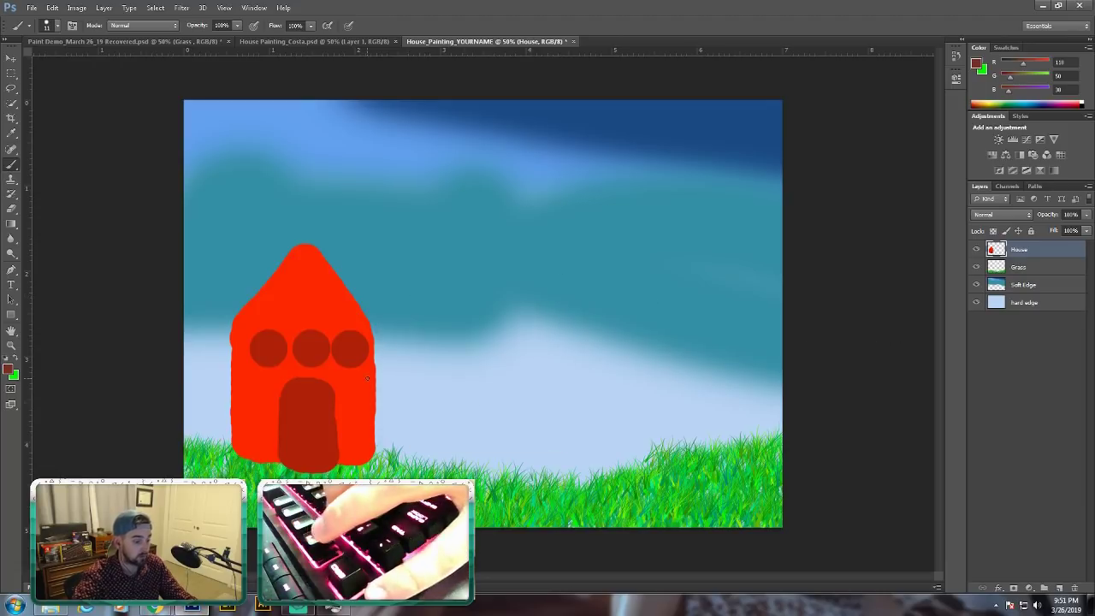
Step: Paint brown crossbars on the three round windows and a small doorknob on the door
key(ctrl+plus)
key(ctrl+plus)
drag(479, 576, 429, 576)
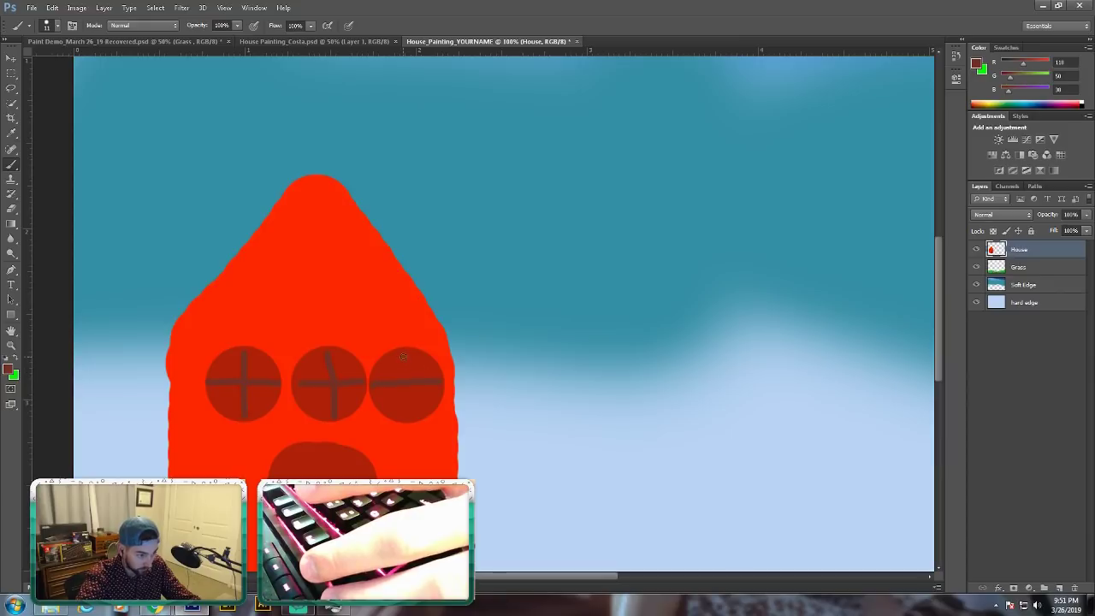
scroll(407, 417, down, 5)
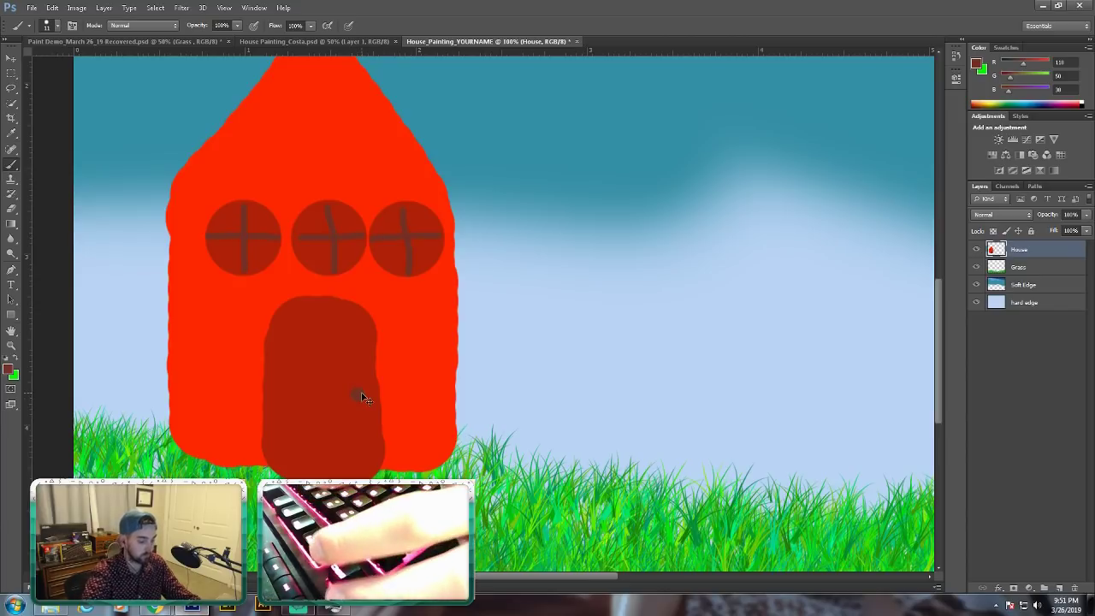
key(ctrl+minus)
key(ctrl+minus)
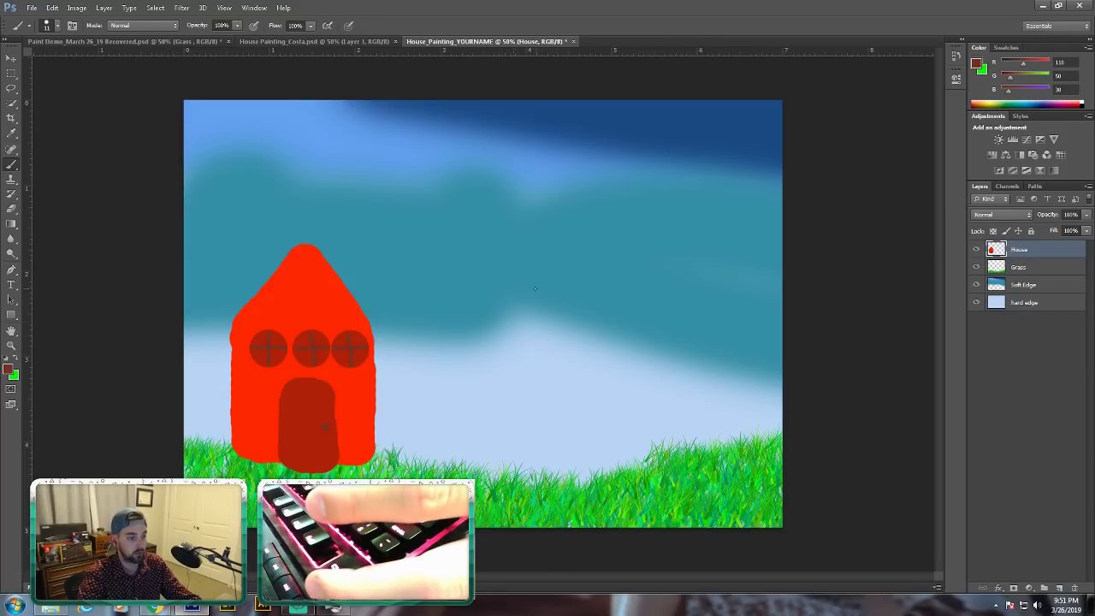
Step: Set the brush size to 85 px and the foreground color to purple (970cb0)
right_click(562, 300)
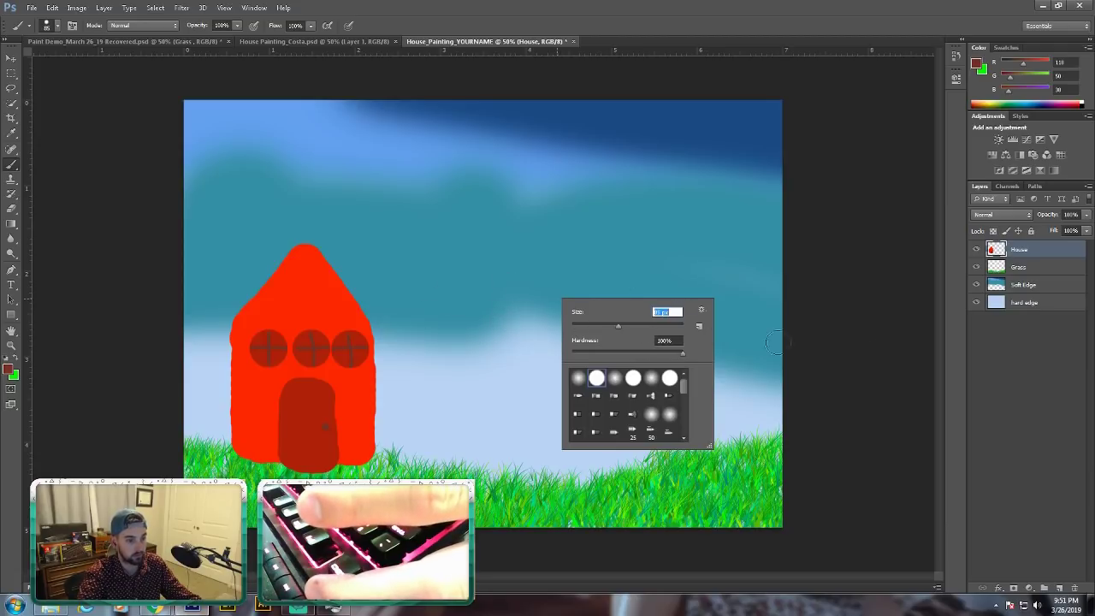
click(903, 317)
click(979, 65)
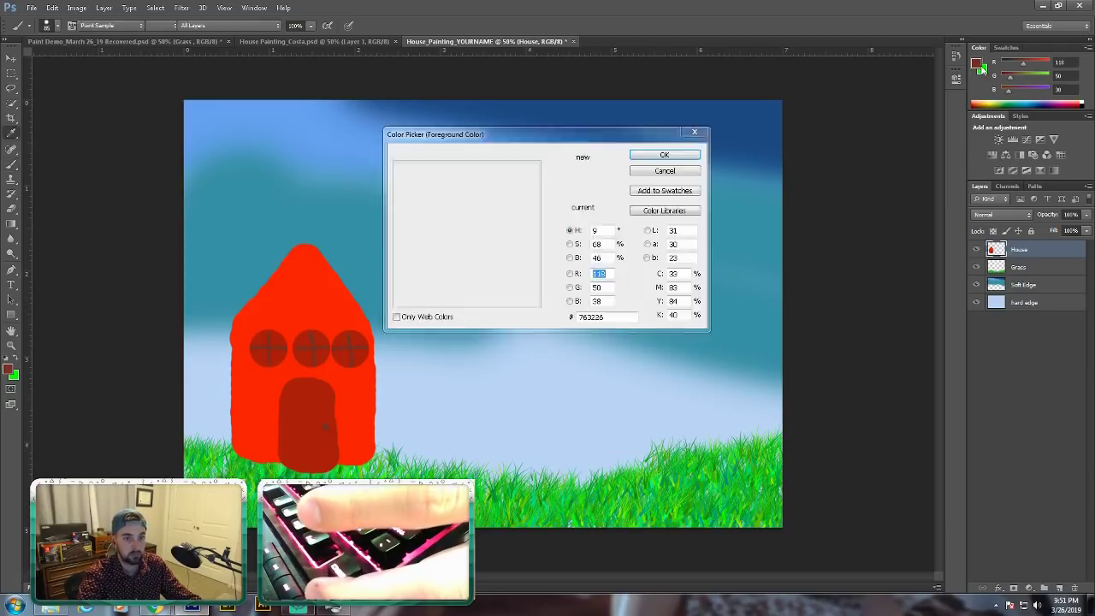
click(522, 180)
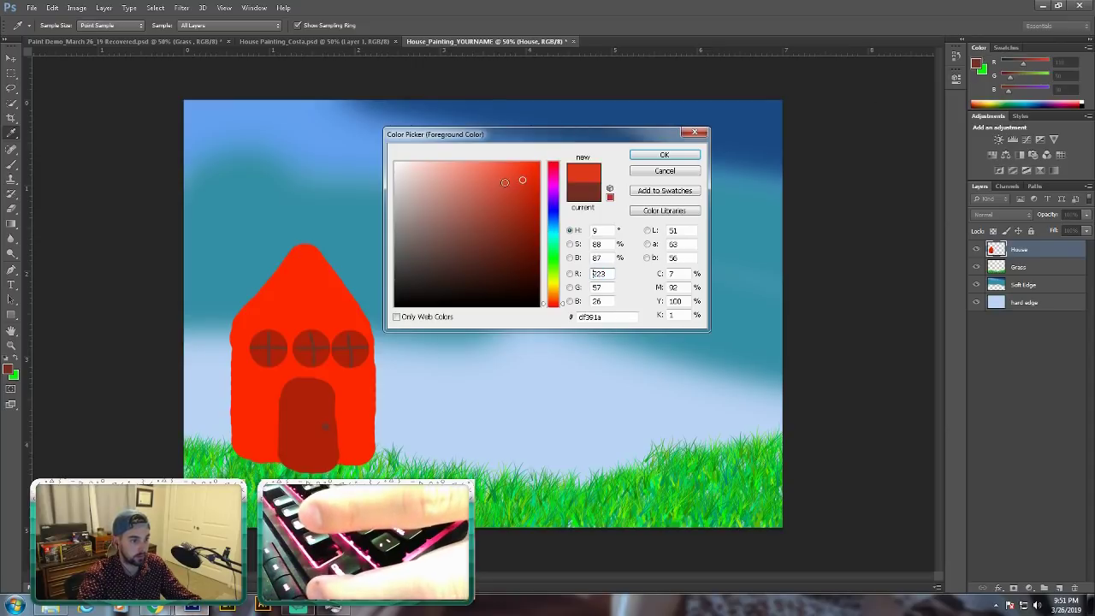
drag(558, 287, 556, 293)
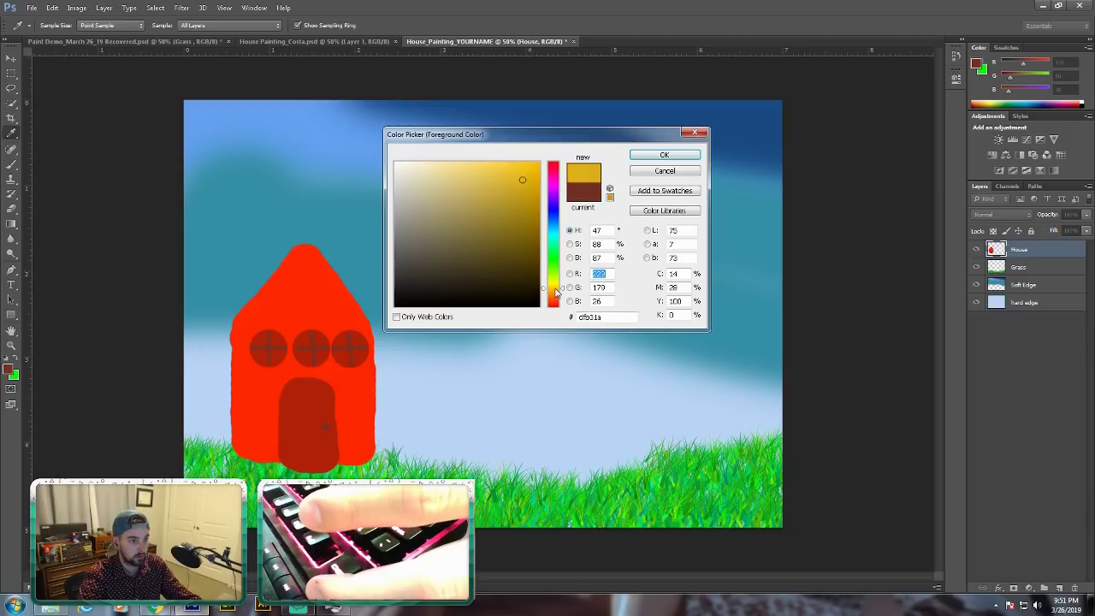
click(590, 192)
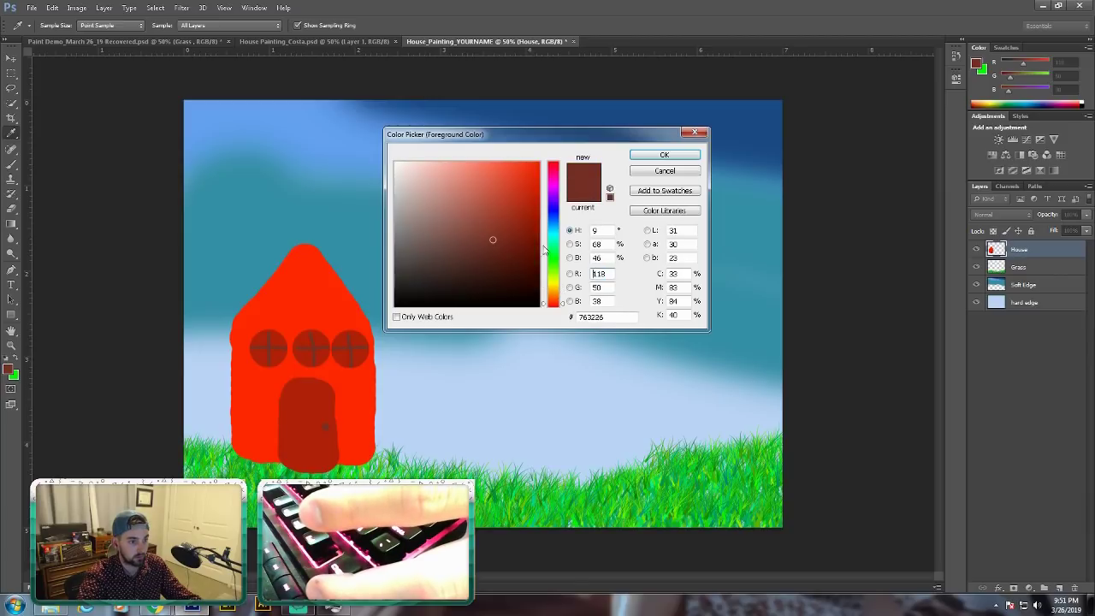
mouse_move(499, 242)
mouse_down()
mouse_move(518, 247)
mouse_move(523, 224)
mouse_up()
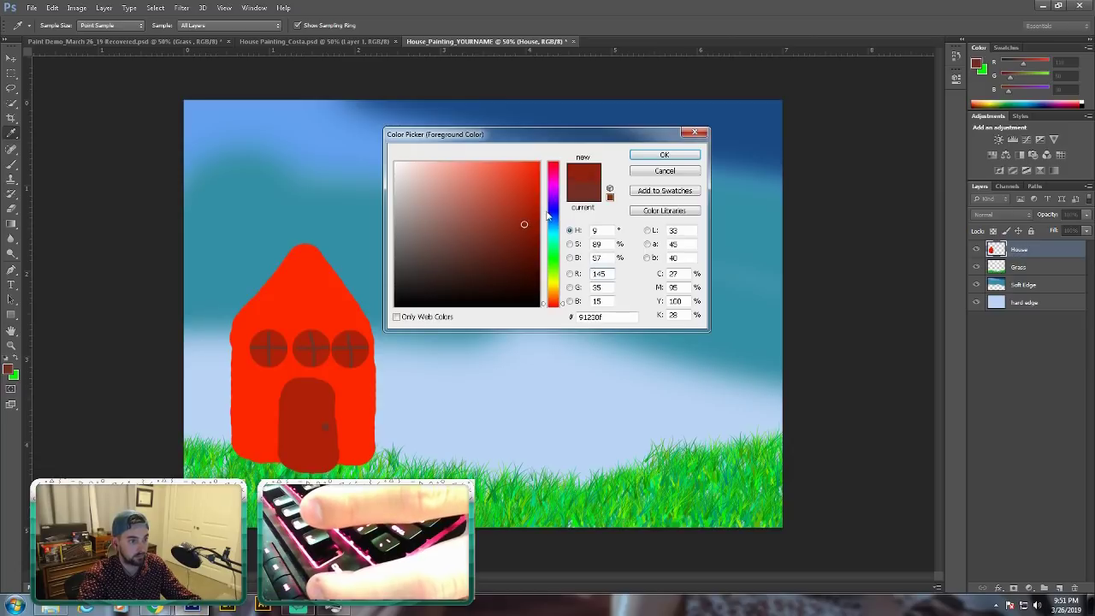
click(554, 232)
click(557, 190)
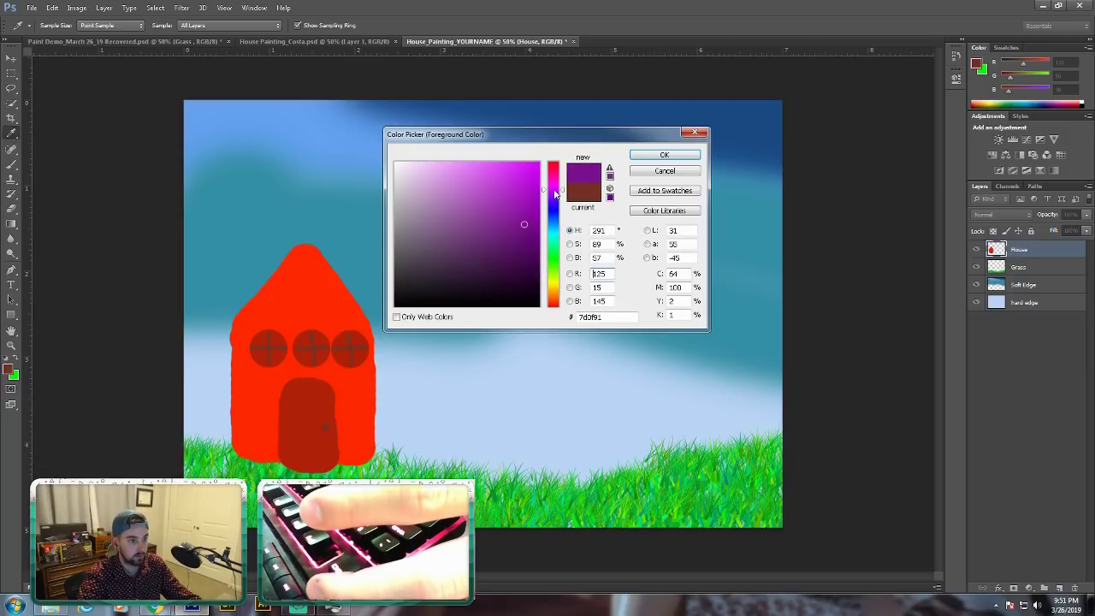
drag(512, 220, 530, 206)
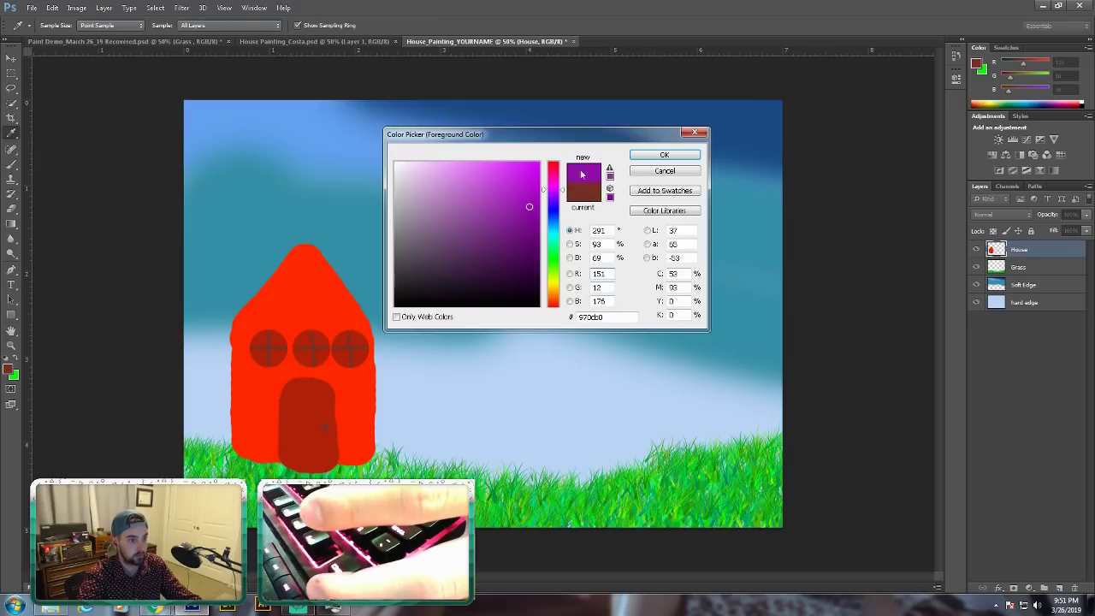
click(664, 154)
key(b)
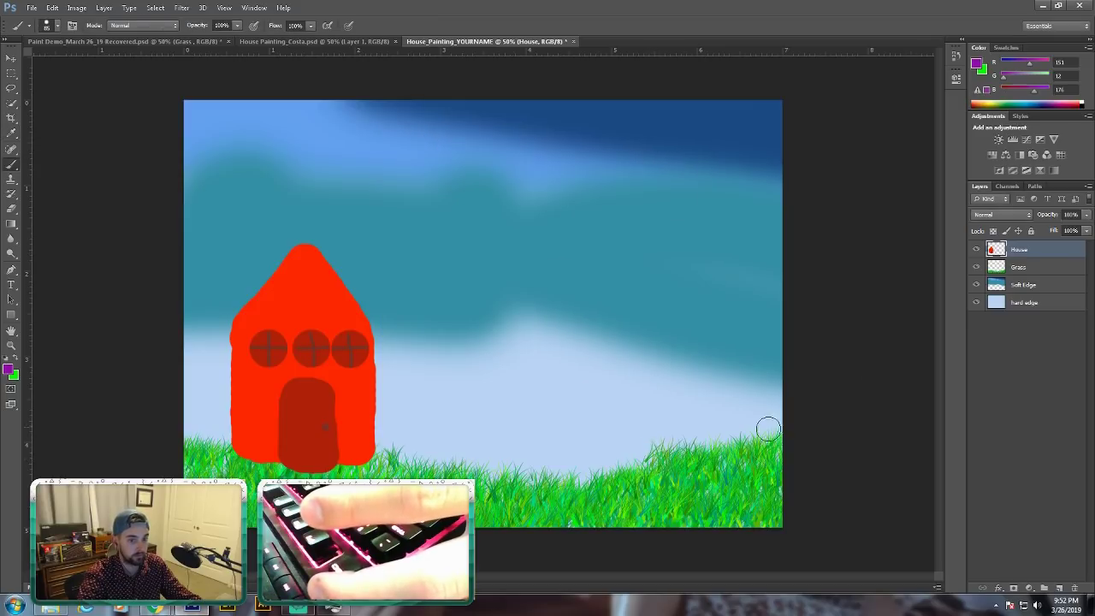
Step: Add a new layer above the House layer and name it Tree
click(1061, 589)
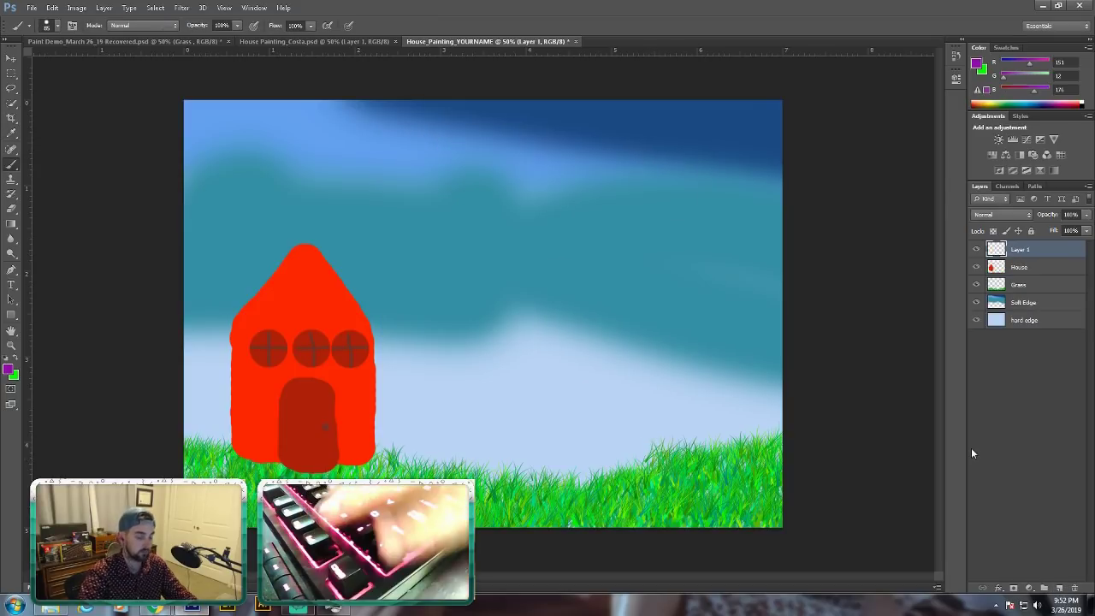
double_click(1020, 249)
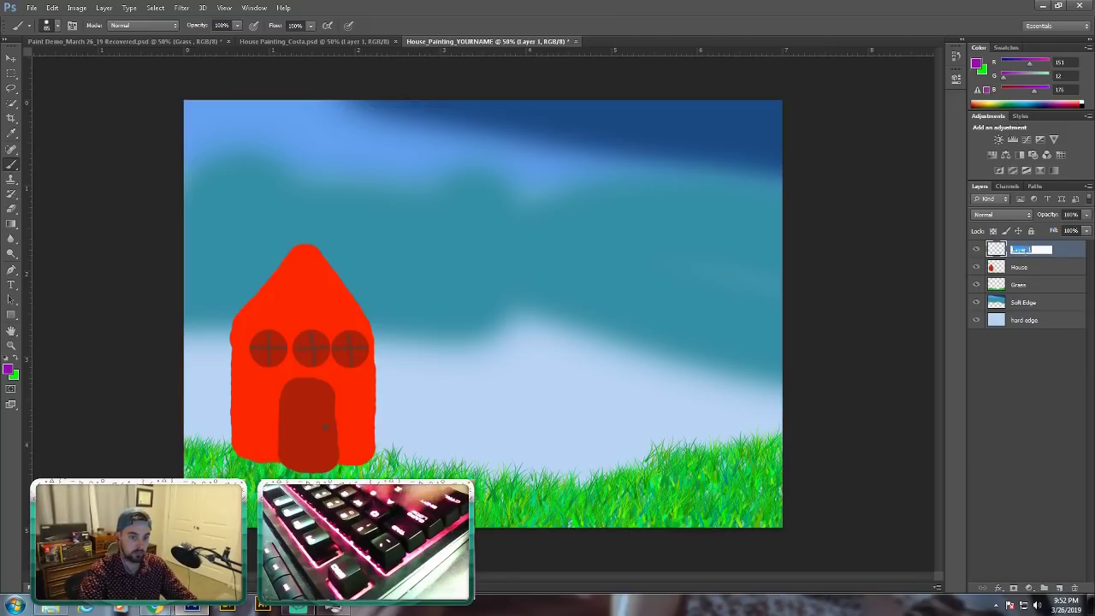
text(Tree)
key(Return)
Step: Paint a purple tree to the right of the house, with a thick trunk standing in the grass and four spreading branches
mouse_move(652, 457)
mouse_down()
mouse_move(649, 385)
mouse_move(623, 339)
mouse_move(503, 261)
mouse_up()
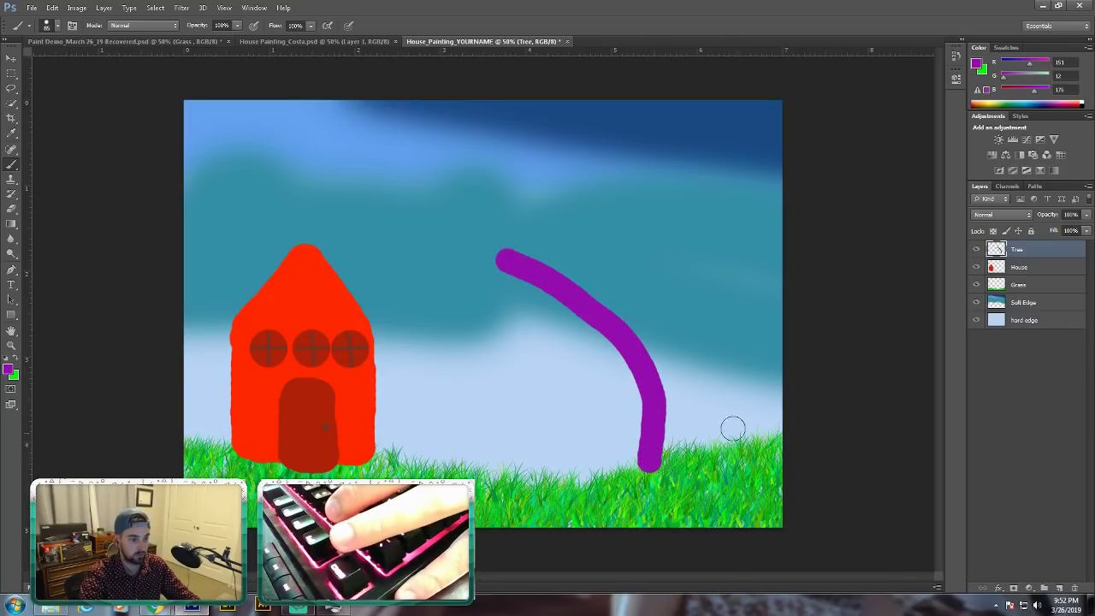
mouse_move(681, 459)
mouse_down()
mouse_move(669, 371)
mouse_move(755, 233)
mouse_up()
drag(666, 359, 658, 272)
drag(680, 380, 750, 320)
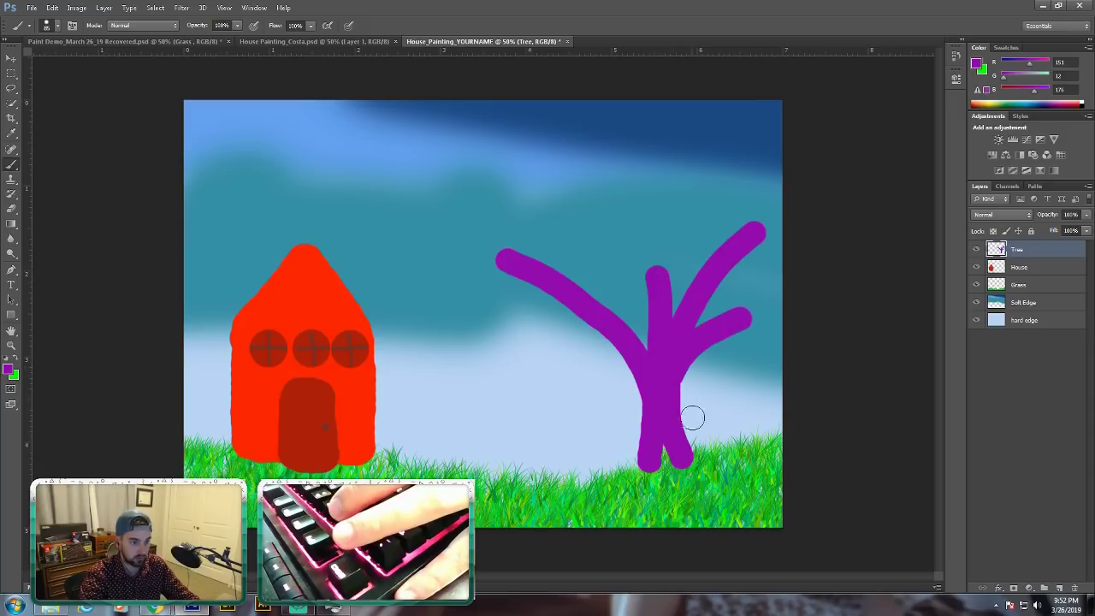
drag(686, 381, 709, 461)
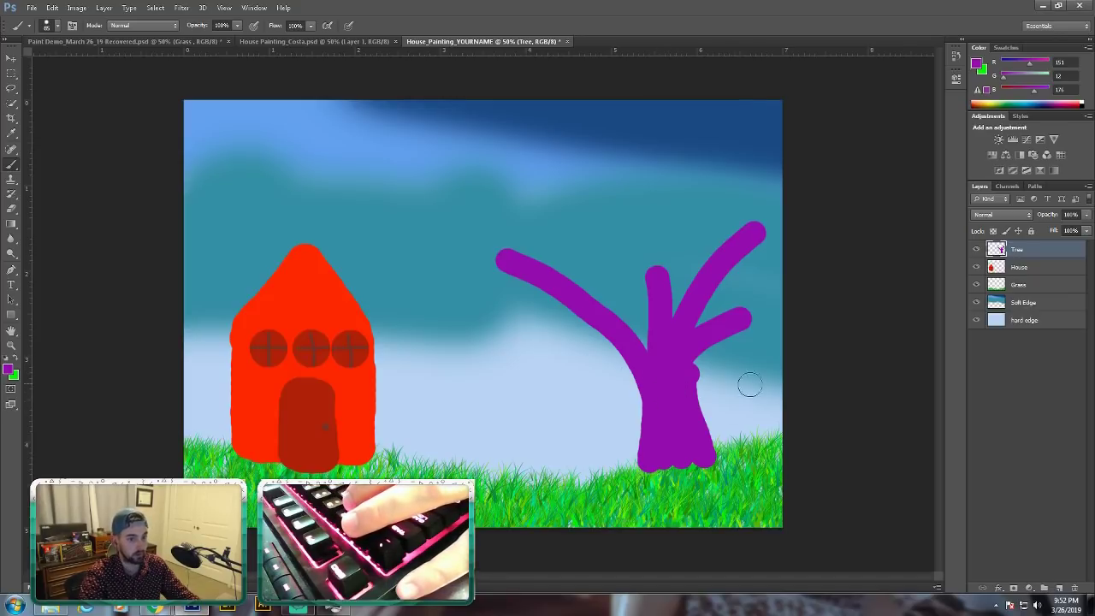
Step: Set the foreground color to a dark purple and paint an oval knothole on the tree trunk
click(980, 65)
click(510, 230)
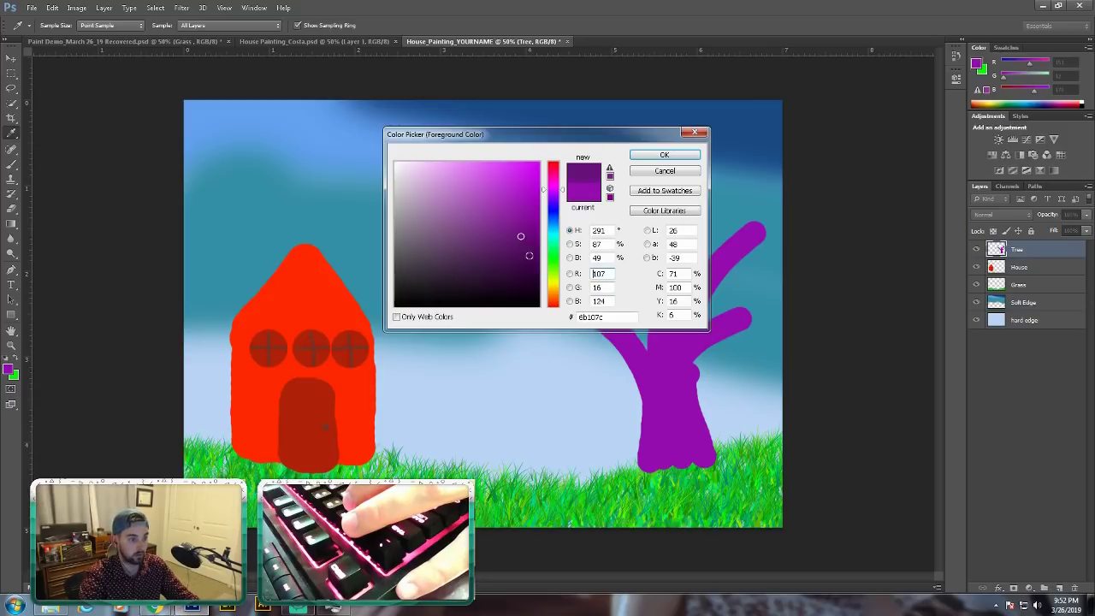
click(665, 154)
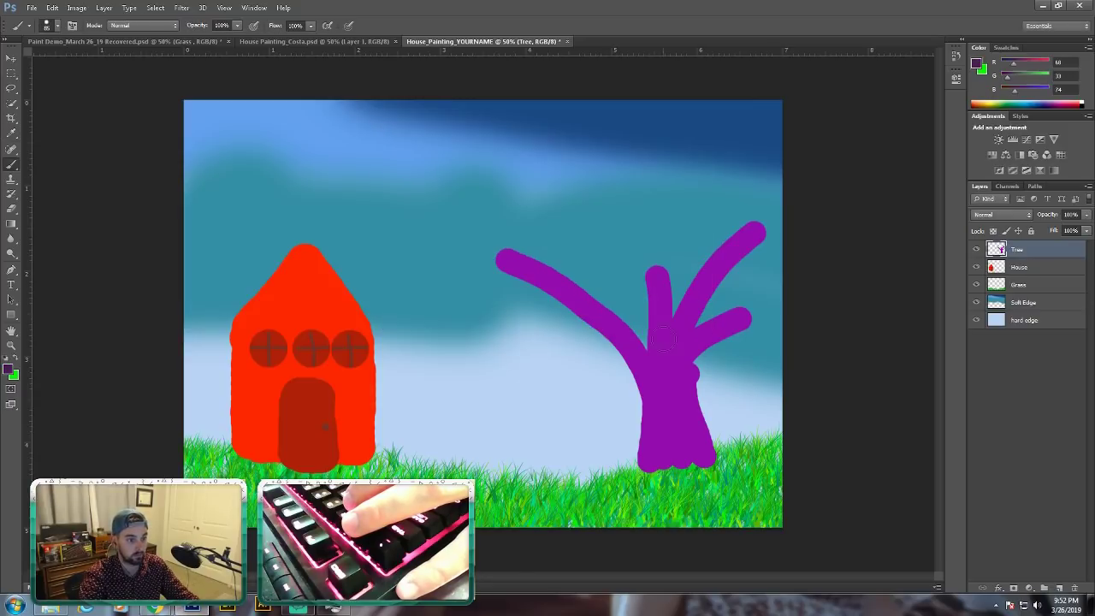
click(666, 391)
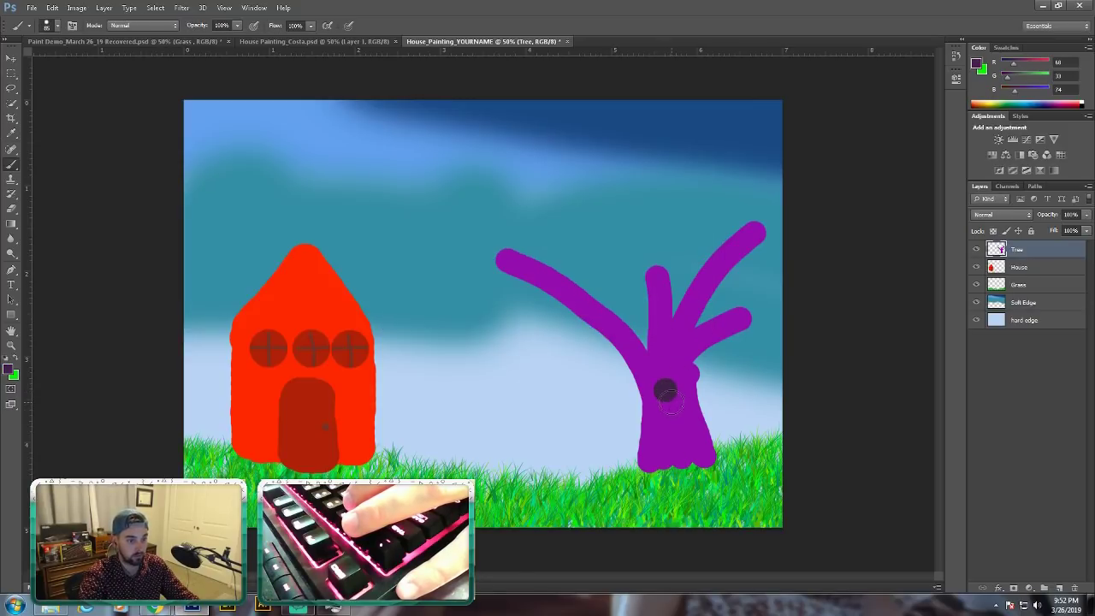
click(667, 397)
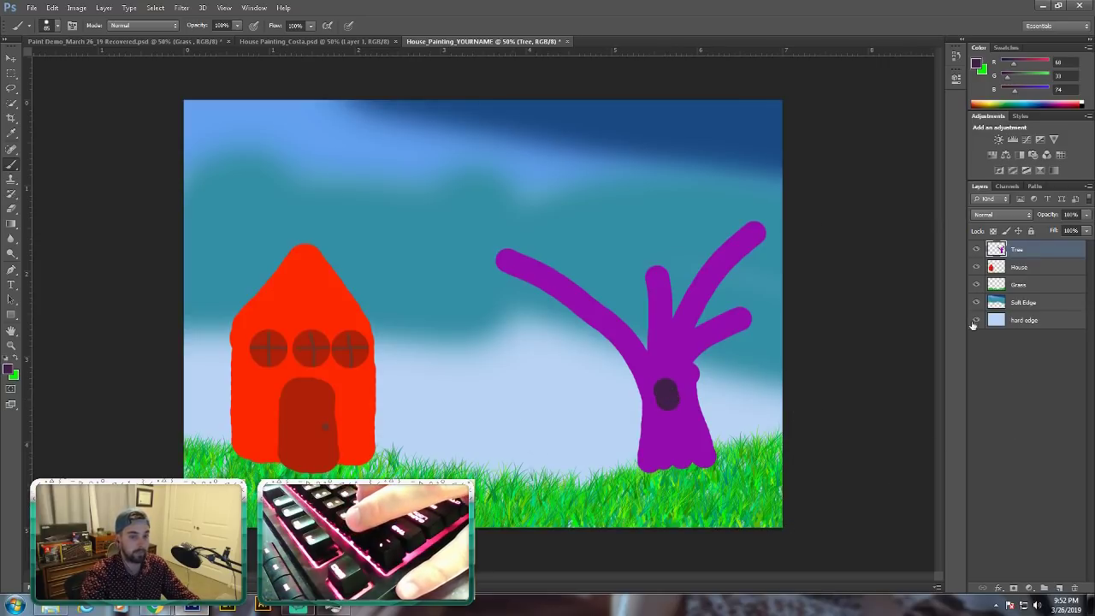
Step: Move the House and Tree layers below the Grass layer, keeping Tree above House
drag(1046, 267, 1049, 295)
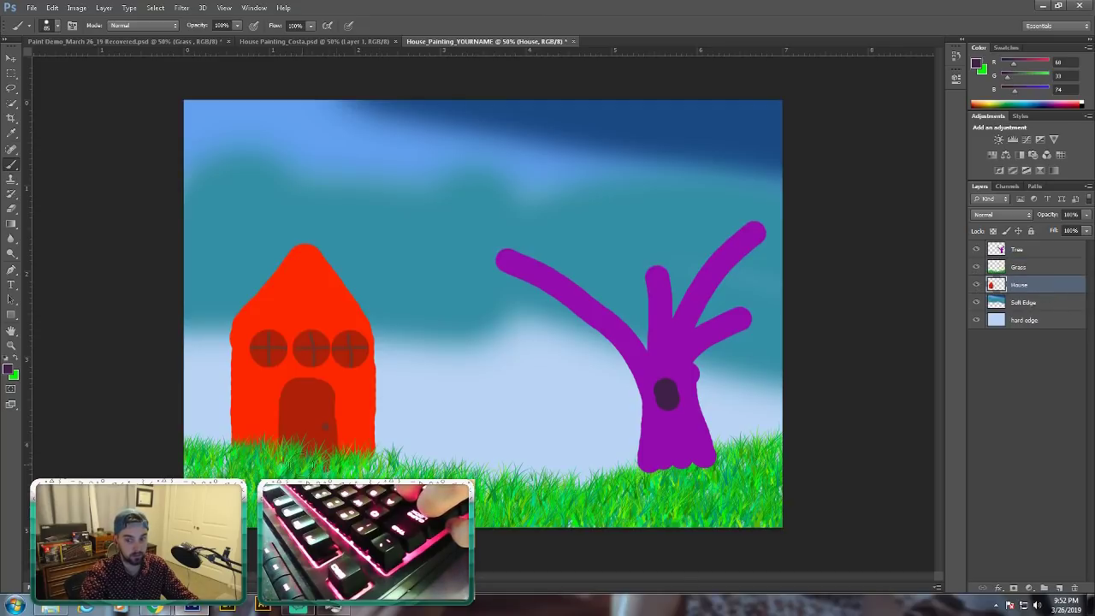
drag(1038, 250, 1037, 275)
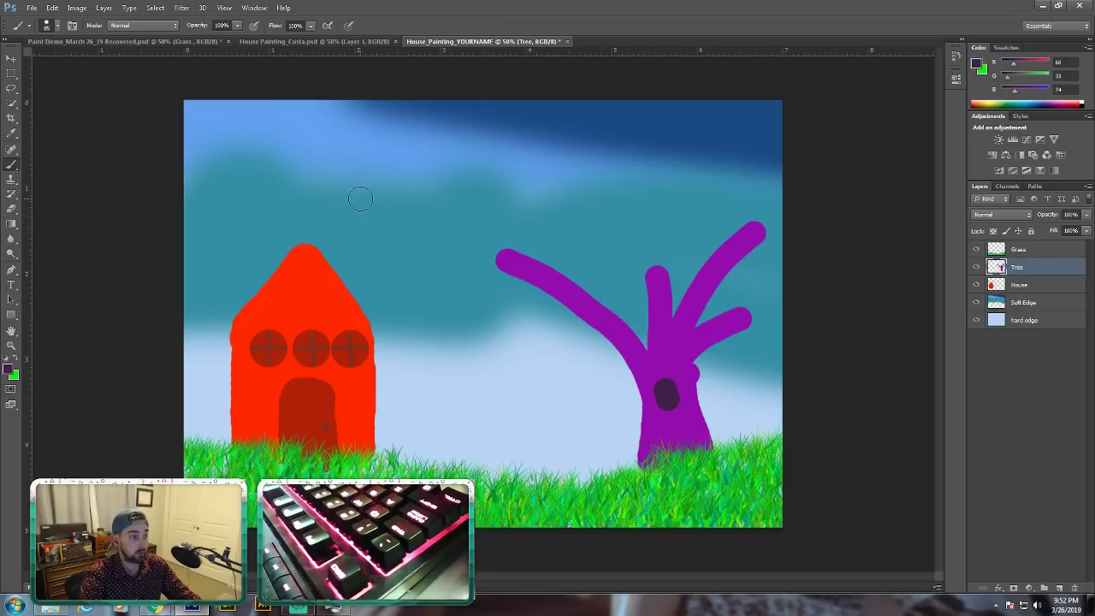
Step: Choose the 74 px leaf brush, try a stroke across the sky and tree, and undo that stroke
right_click(475, 243)
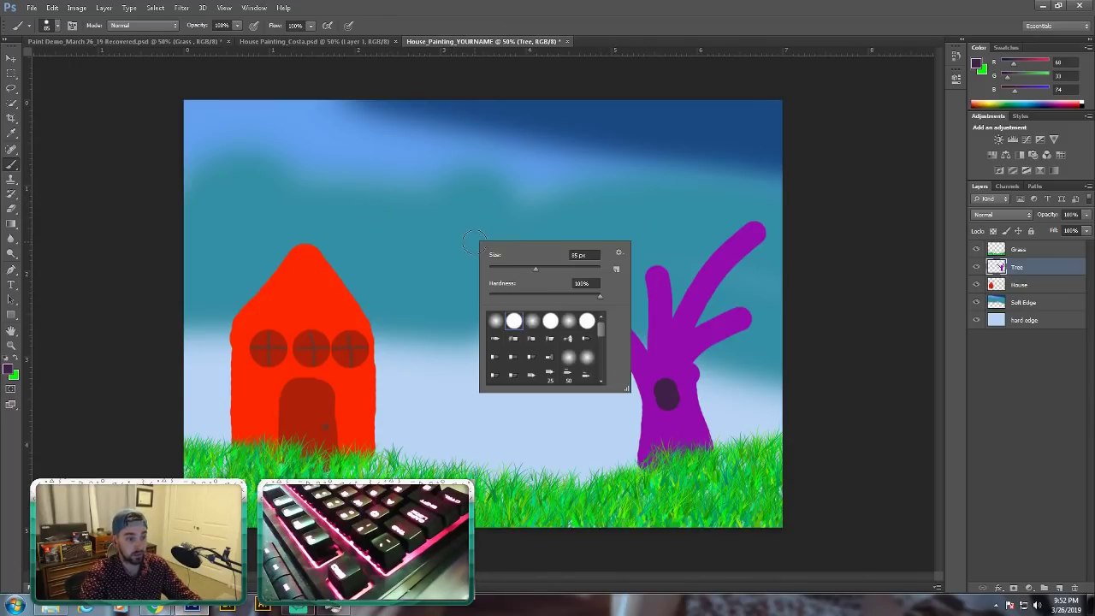
scroll(560, 351, down, 6)
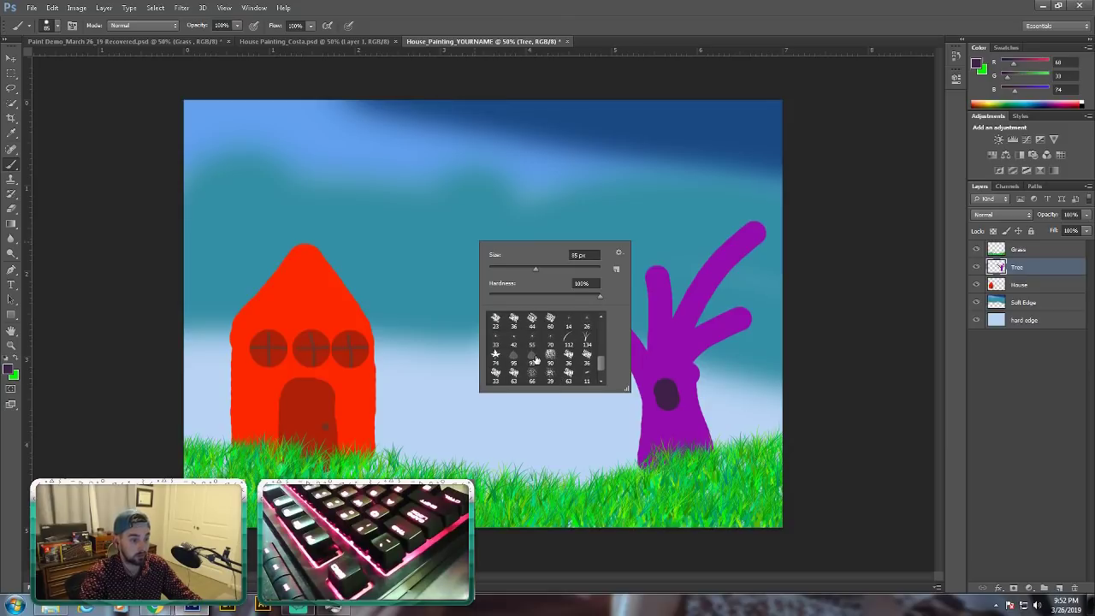
click(496, 356)
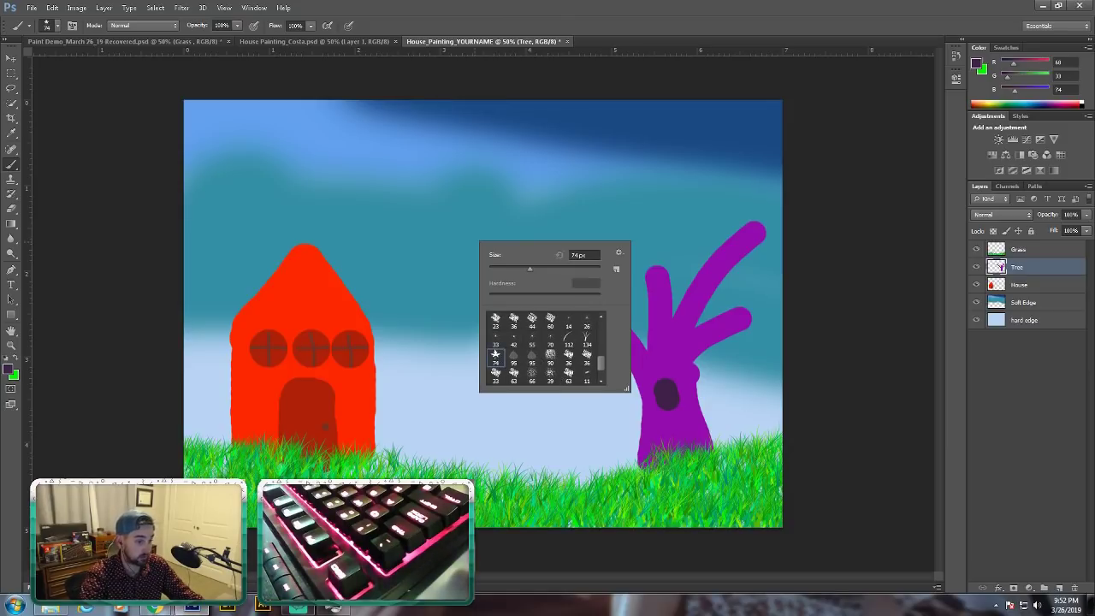
mouse_move(364, 229)
mouse_down()
mouse_move(440, 312)
mouse_move(590, 321)
mouse_move(719, 274)
mouse_up()
key(ctrl+z)
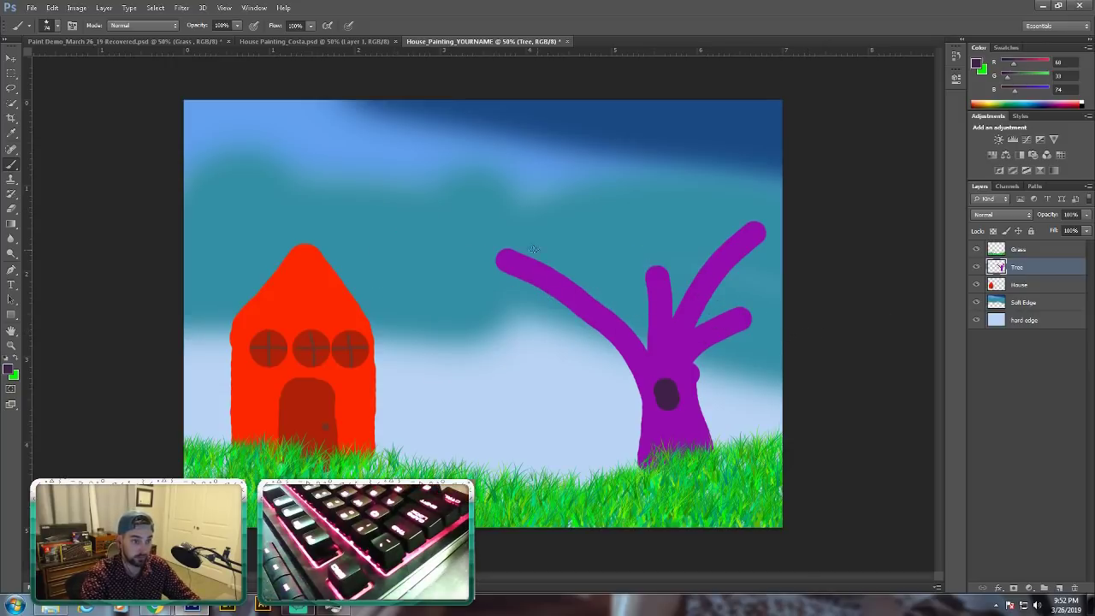
Step: Set the background color to bright yellow (dcfd00) by entering 220 for red
click(14, 378)
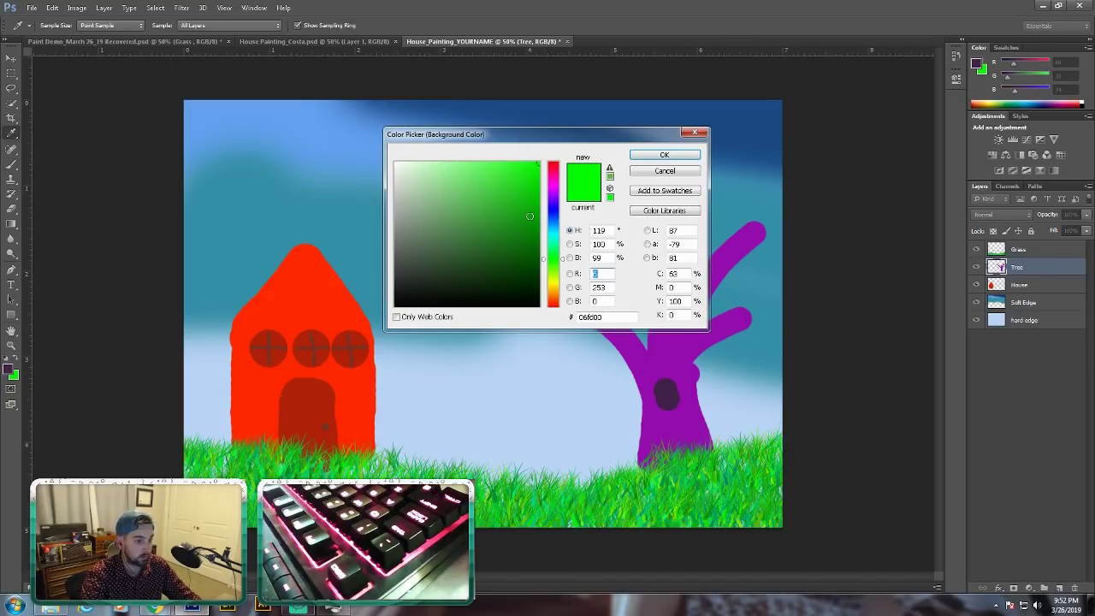
text(220)
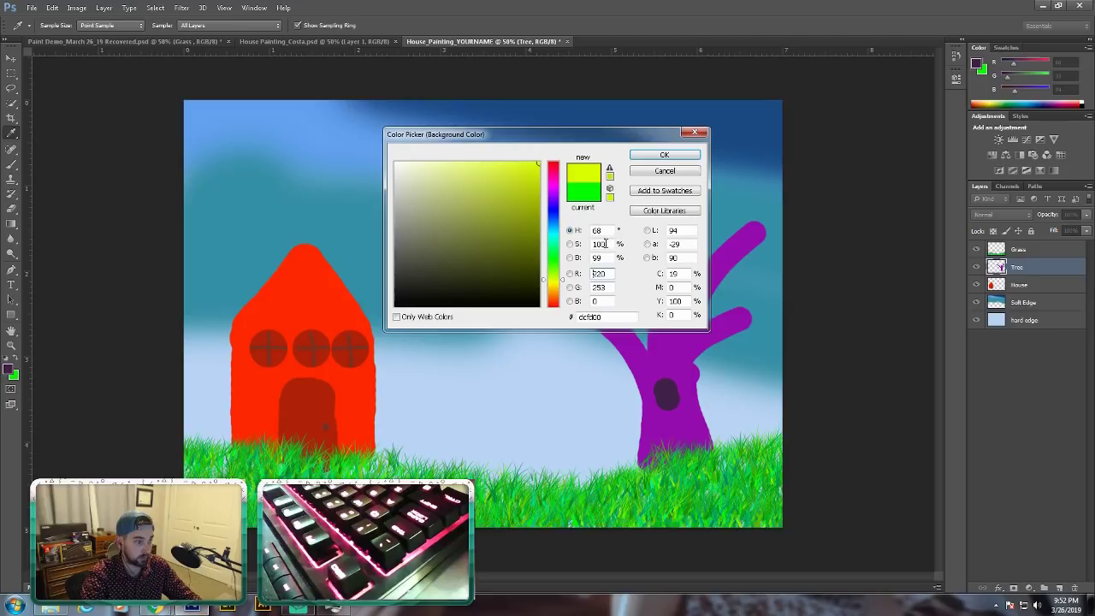
click(665, 155)
Step: Try painting leaves over the sky and branches with the leaf brush, and undo those strokes
mouse_move(522, 277)
mouse_down()
mouse_move(575, 285)
mouse_move(591, 315)
mouse_move(646, 341)
mouse_move(526, 270)
mouse_move(656, 267)
mouse_move(643, 316)
mouse_move(660, 325)
mouse_move(607, 377)
mouse_move(470, 310)
mouse_move(518, 340)
mouse_move(701, 225)
mouse_move(672, 209)
mouse_move(667, 192)
mouse_move(642, 201)
mouse_move(557, 171)
mouse_move(462, 171)
mouse_move(432, 187)
mouse_move(341, 167)
mouse_move(591, 179)
mouse_move(659, 172)
mouse_move(749, 216)
mouse_move(704, 274)
mouse_move(760, 233)
mouse_move(708, 332)
mouse_up()
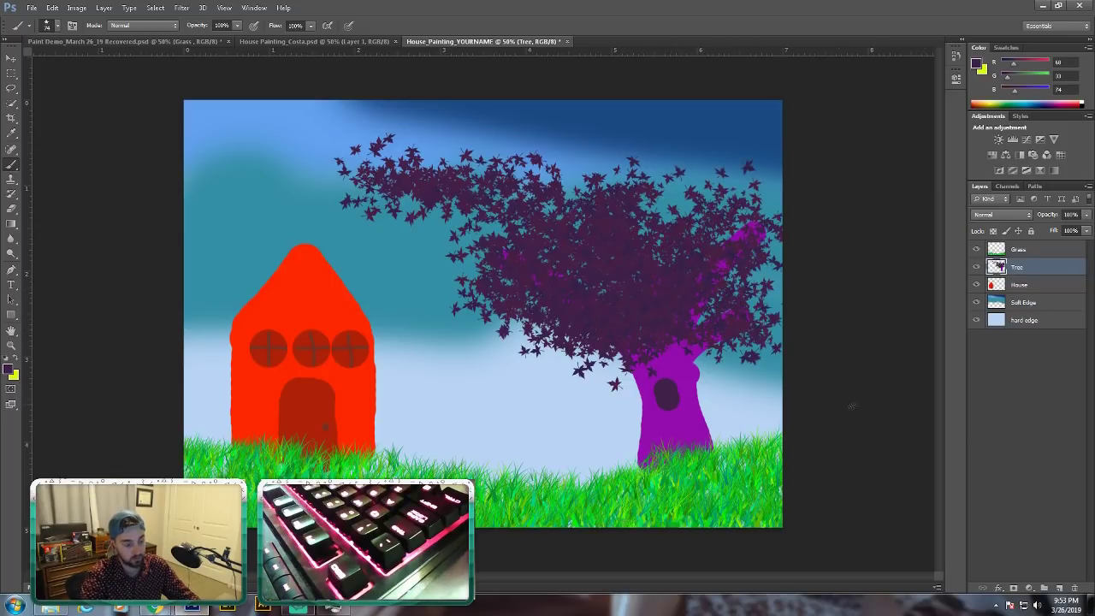
key(ctrl+alt+z)
key(ctrl+alt+z)
key(ctrl+alt+z)
key(ctrl+alt+z)
key(ctrl+alt+z)
key(ctrl+alt+z)
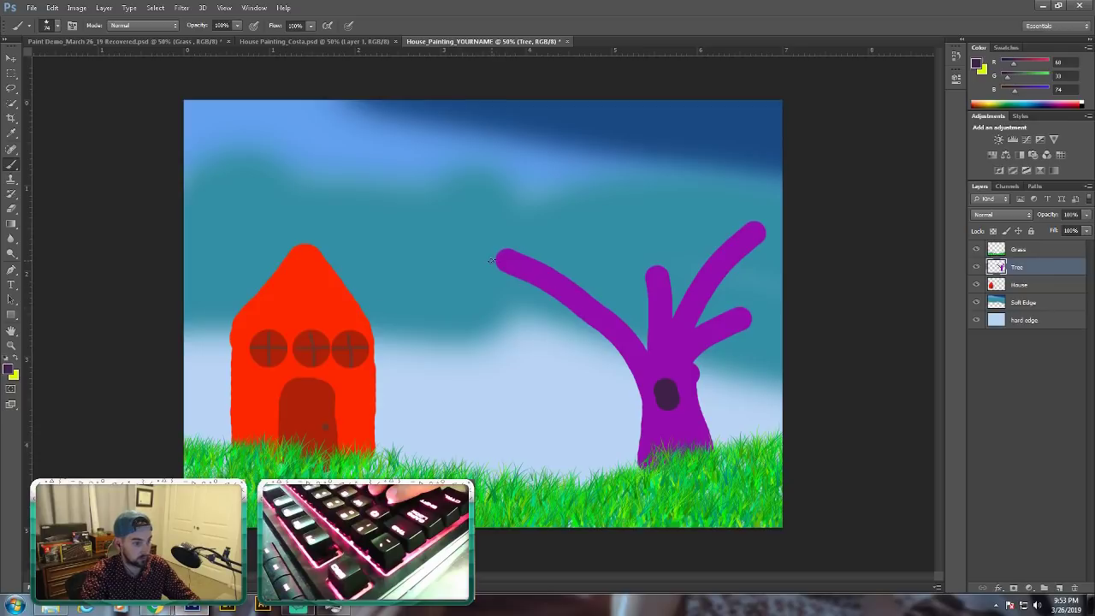
Step: Paint a dense, rounded canopy of dark purple leaves over the tree's branches
mouse_move(492, 260)
mouse_down()
mouse_move(586, 301)
mouse_move(644, 360)
mouse_move(698, 248)
mouse_move(735, 254)
mouse_move(669, 346)
mouse_move(772, 326)
mouse_move(725, 342)
mouse_move(769, 214)
mouse_move(760, 200)
mouse_move(664, 323)
mouse_move(536, 227)
mouse_move(513, 257)
mouse_move(471, 246)
mouse_move(566, 329)
mouse_move(602, 389)
mouse_move(735, 203)
mouse_move(653, 182)
mouse_move(501, 179)
mouse_move(587, 200)
mouse_move(472, 220)
mouse_move(623, 149)
mouse_move(777, 219)
mouse_move(740, 297)
mouse_move(515, 276)
mouse_move(554, 301)
mouse_move(800, 305)
mouse_move(709, 326)
mouse_move(768, 268)
mouse_move(675, 256)
mouse_move(673, 280)
mouse_move(539, 257)
mouse_move(635, 201)
mouse_move(725, 231)
mouse_move(662, 339)
mouse_move(830, 275)
mouse_up()
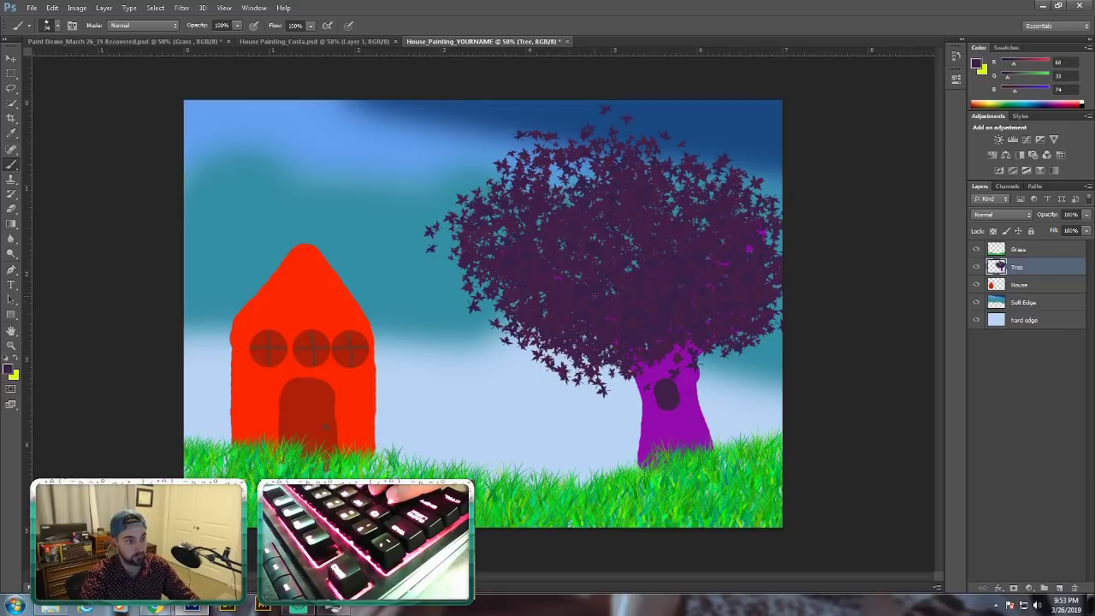
mouse_move(670, 242)
mouse_down()
mouse_move(569, 205)
mouse_move(683, 171)
mouse_move(762, 240)
mouse_move(680, 305)
mouse_up()
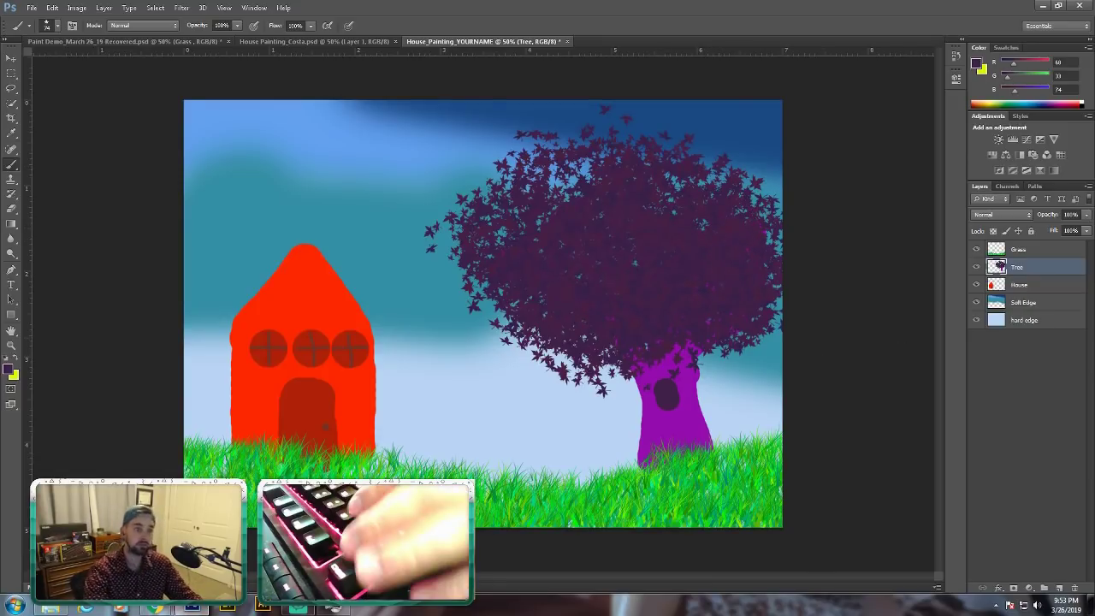
Step: Set the foreground color to a saturated bright orange
click(977, 101)
click(977, 64)
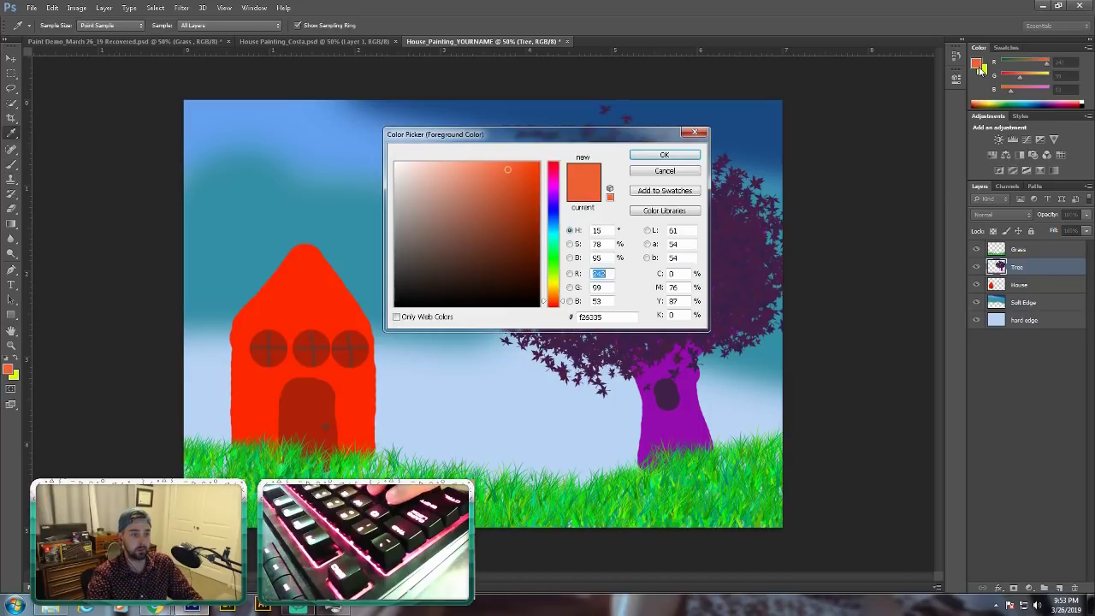
click(527, 170)
click(657, 158)
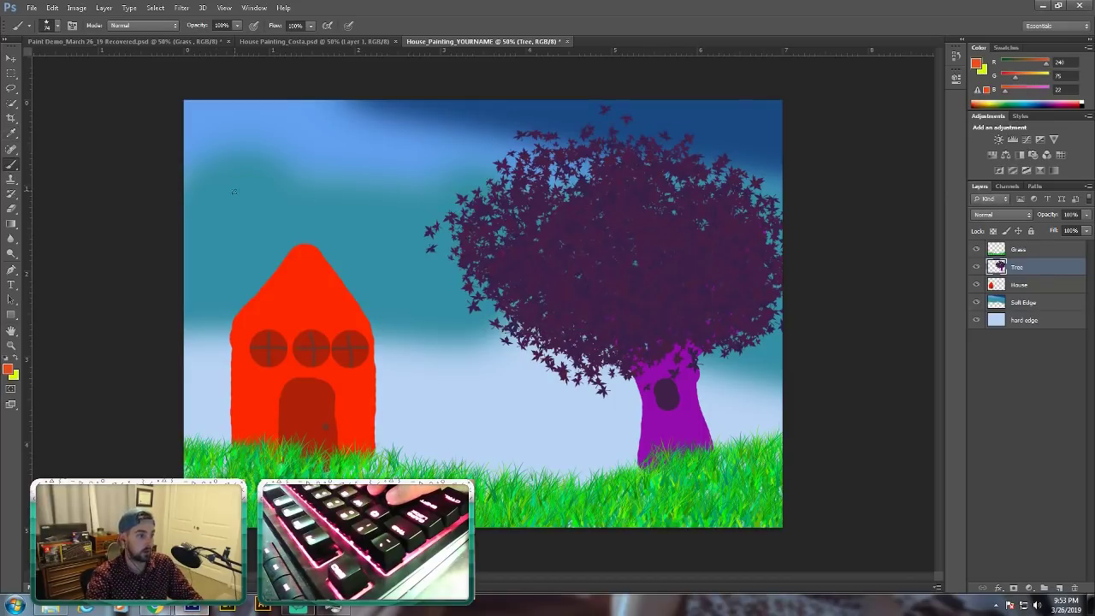
Step: Choose a round brush with size 432 px and 1% hardness, and paint a soft orange sun in the sky above the house
right_click(320, 176)
scroll(378, 272, up, 10)
click(371, 253)
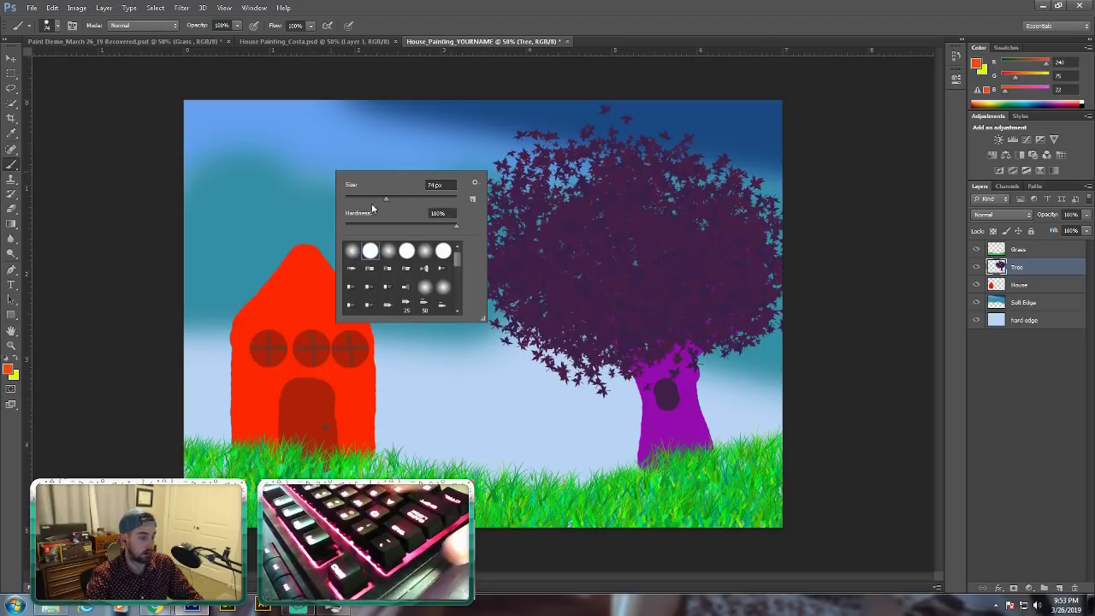
mouse_move(455, 226)
mouse_down()
mouse_move(347, 226)
mouse_move(391, 202)
mouse_move(445, 200)
mouse_move(434, 200)
mouse_up()
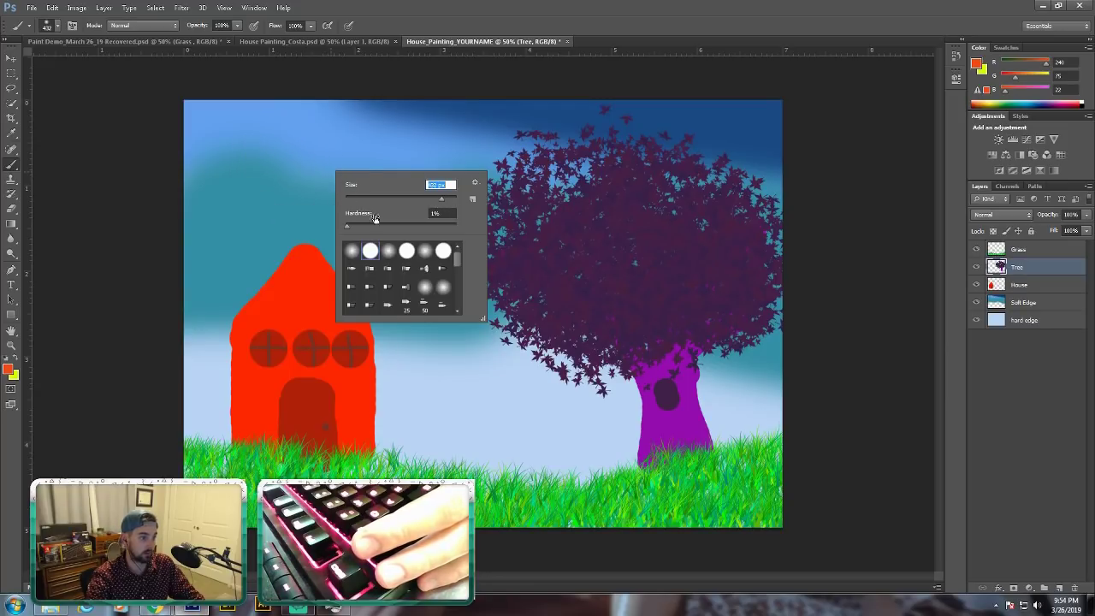
click(291, 162)
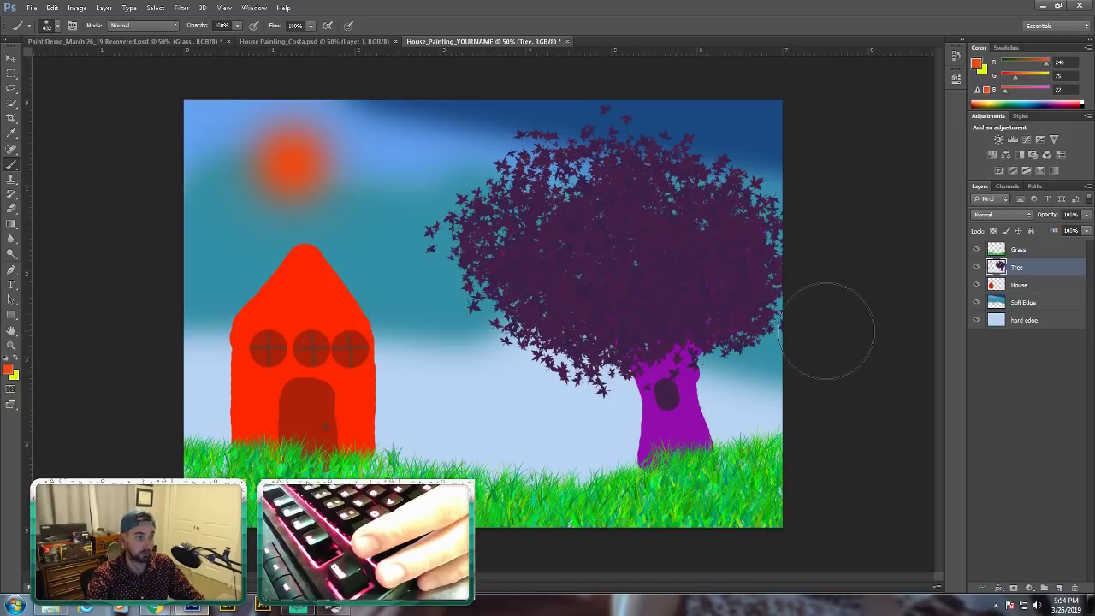
Step: Set the foreground color to a bright yellow-green, R 163, G 244, B 7, and return to the Brush tool
click(976, 63)
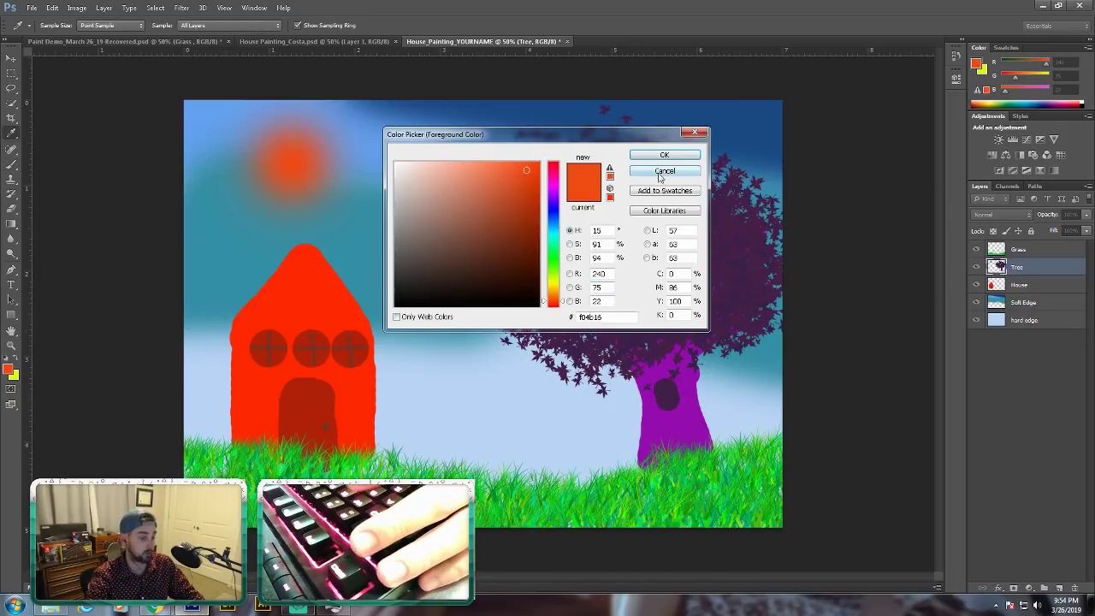
click(556, 277)
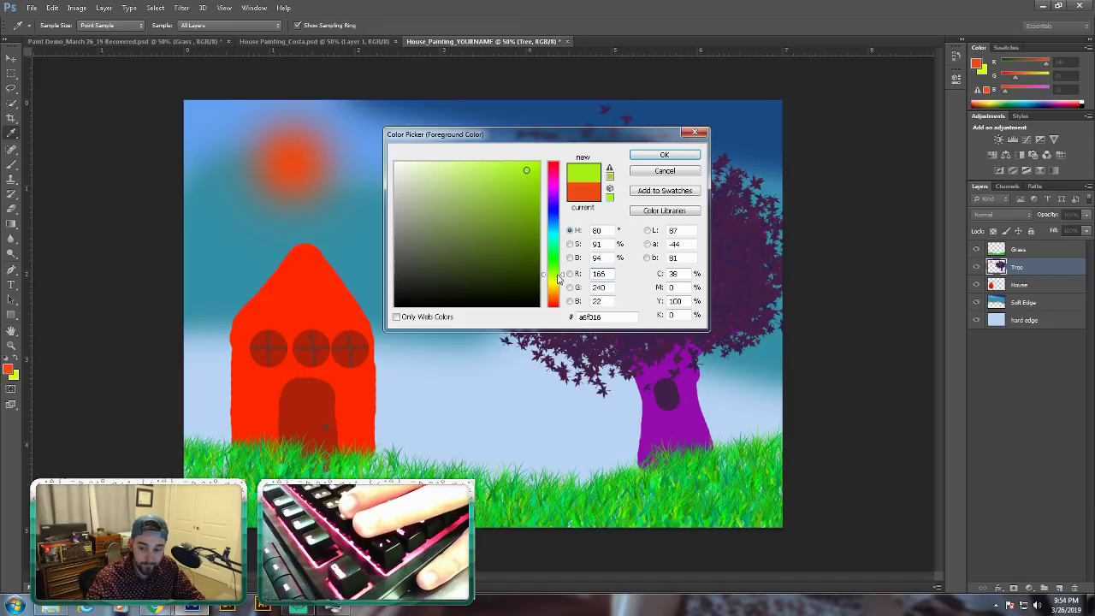
click(536, 167)
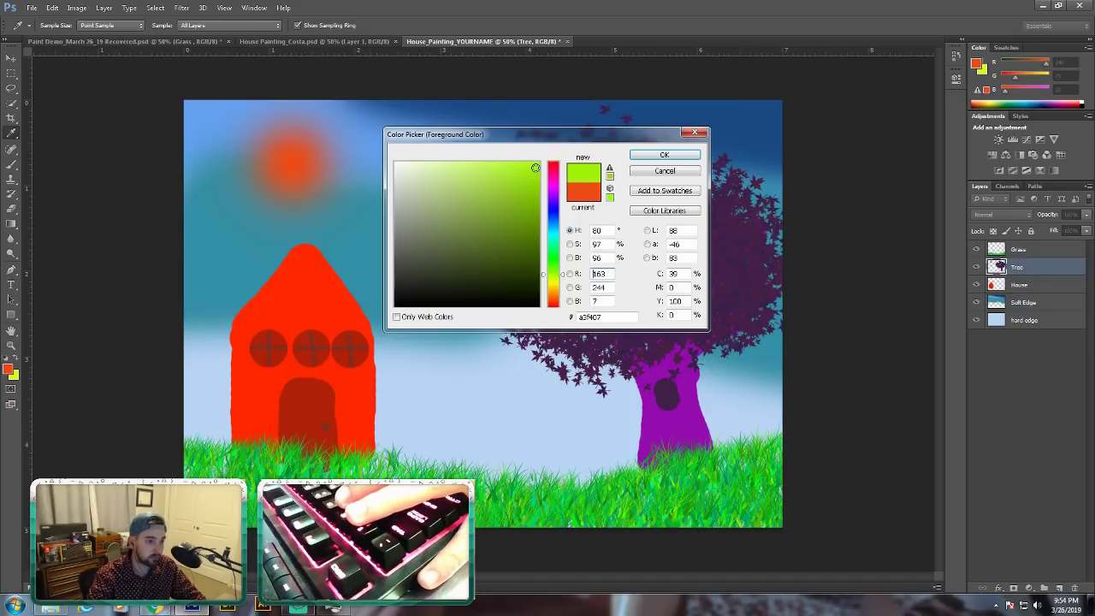
click(664, 155)
key(b)
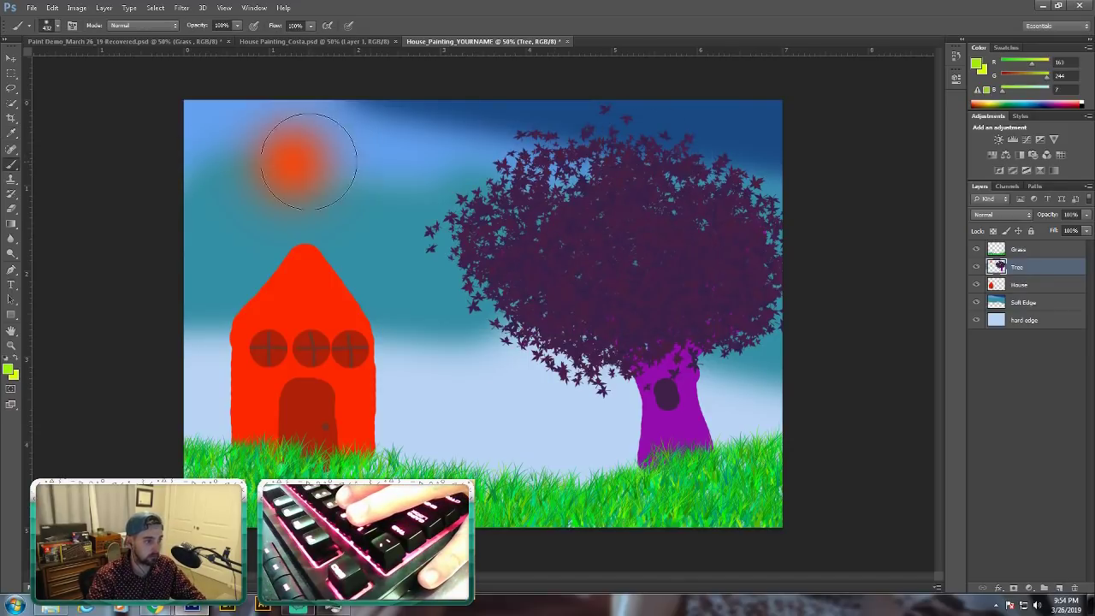
Step: Try painting a yellow-green center on the sun with a soft 139 px brush, and undo it
right_click(373, 166)
click(410, 194)
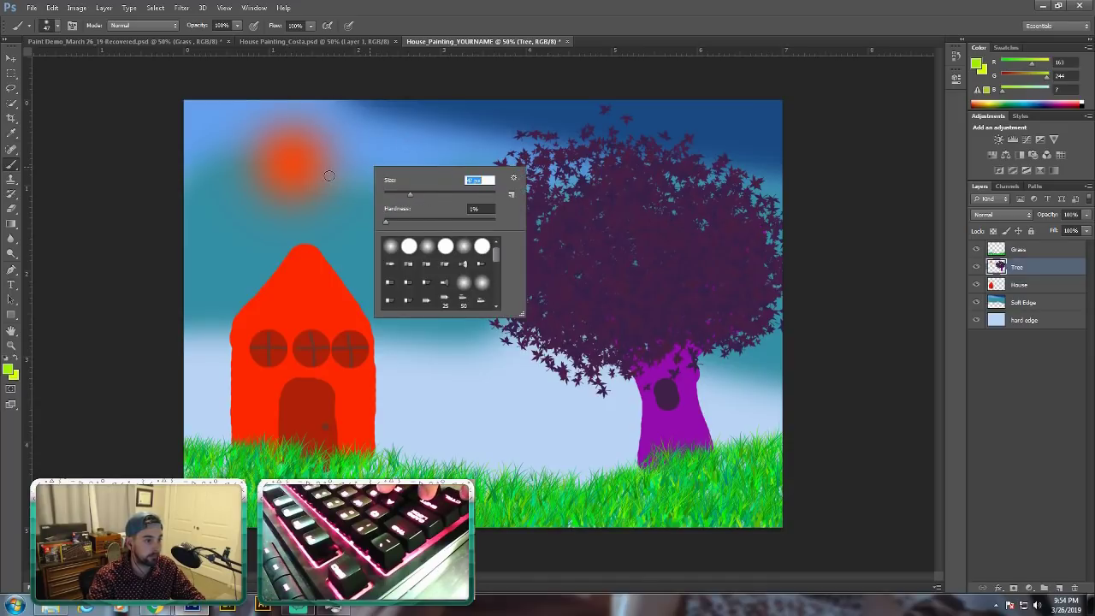
drag(439, 195, 450, 194)
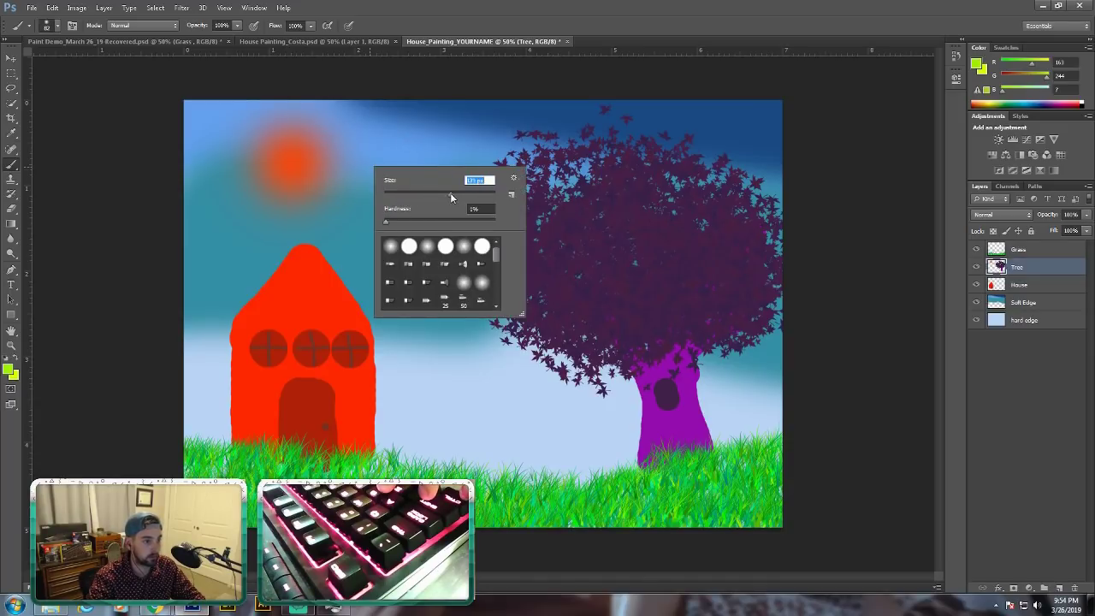
click(295, 160)
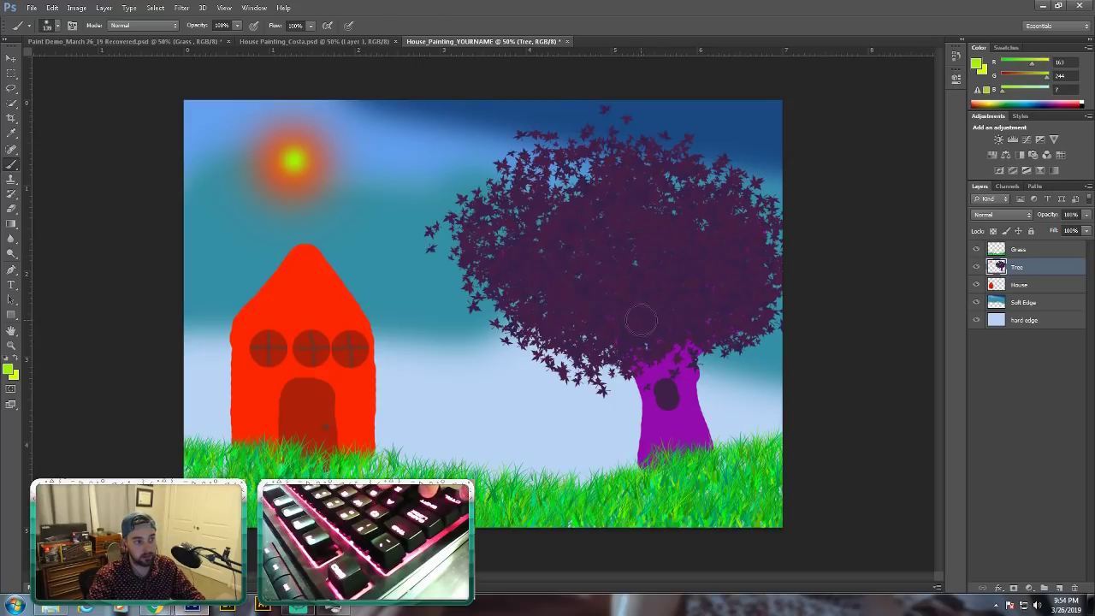
key(ctrl+z)
Step: Enlarge the soft brush to 197 px and paint a yellow-green center on the orange sun
right_click(433, 248)
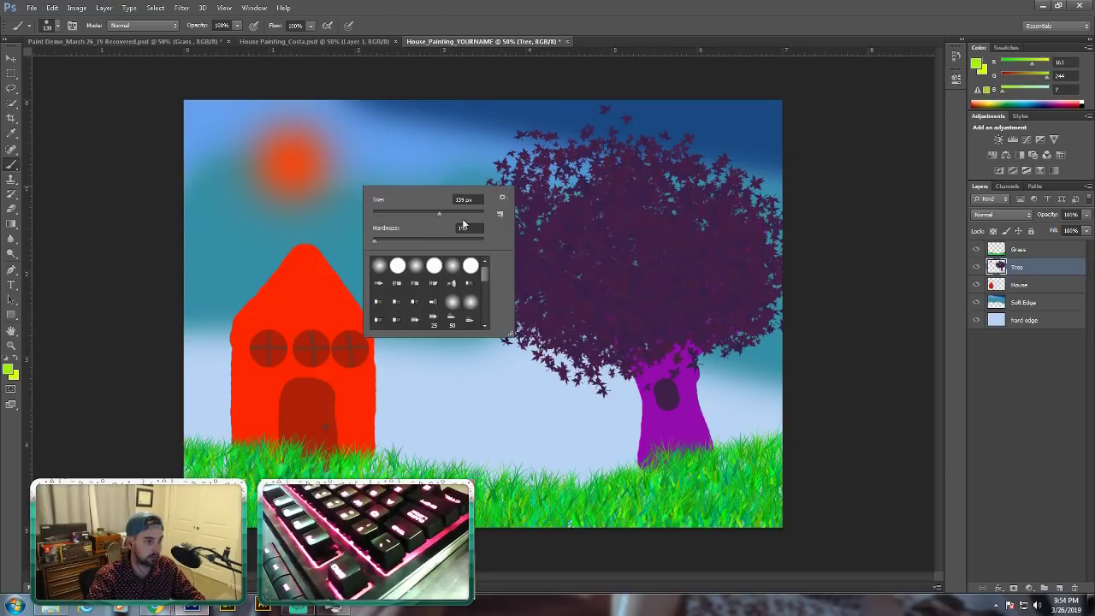
click(455, 213)
click(291, 159)
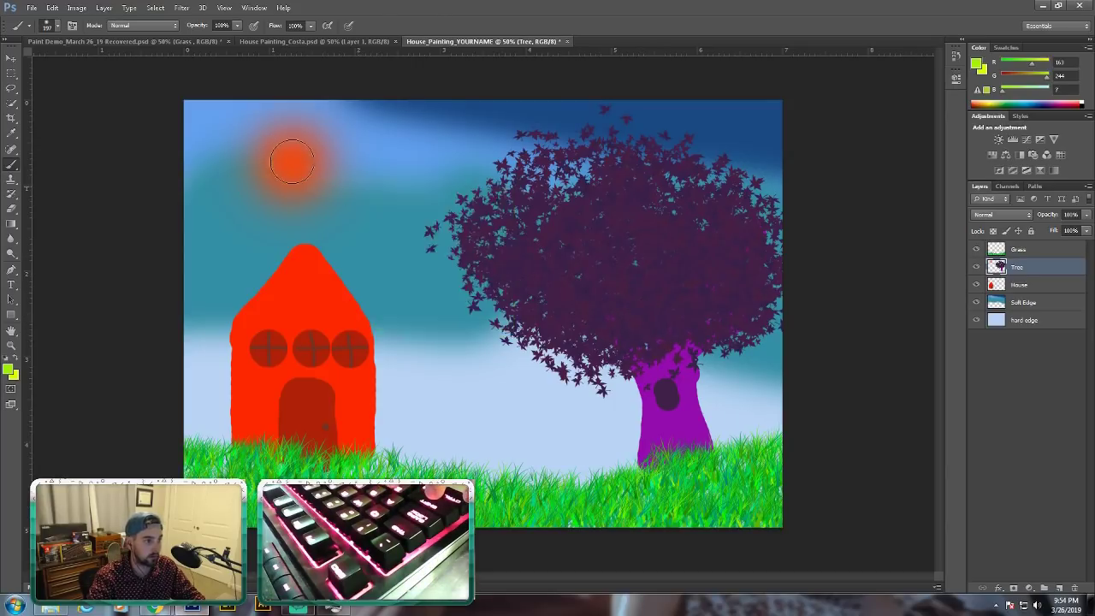
click(291, 158)
Step: Reduce the brush to 56 px, set the foreground color's red value to 51, and add a small green core to the sun
right_click(387, 190)
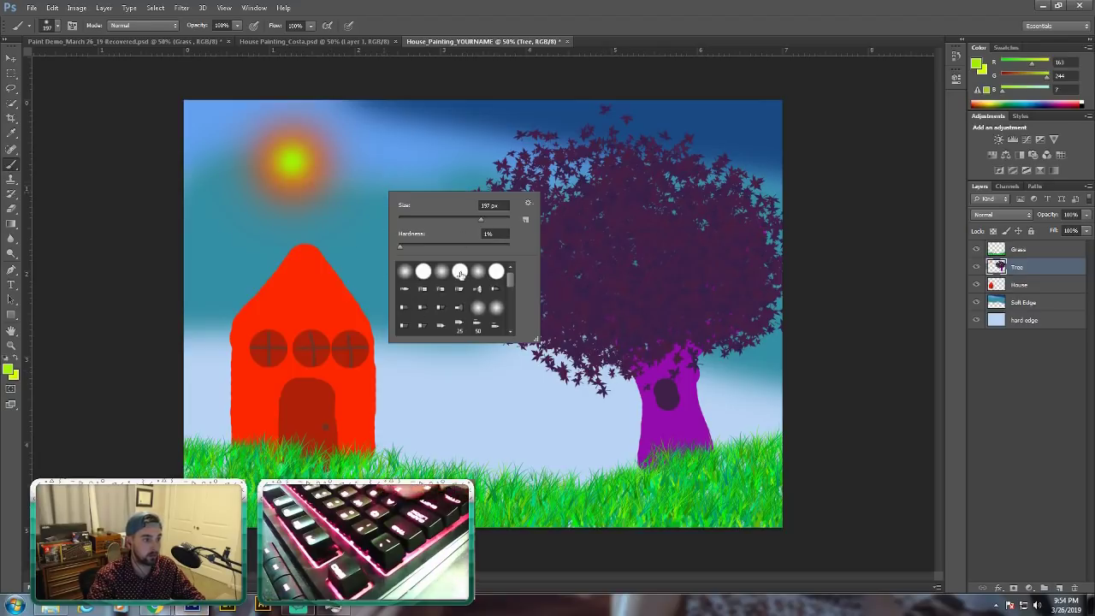
drag(479, 219, 429, 220)
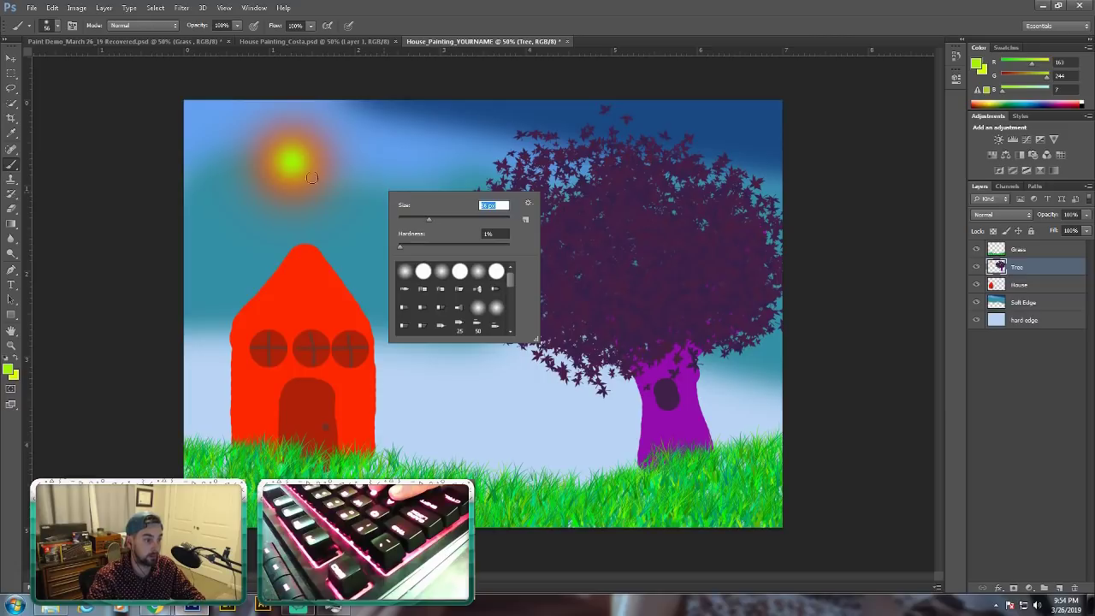
click(976, 65)
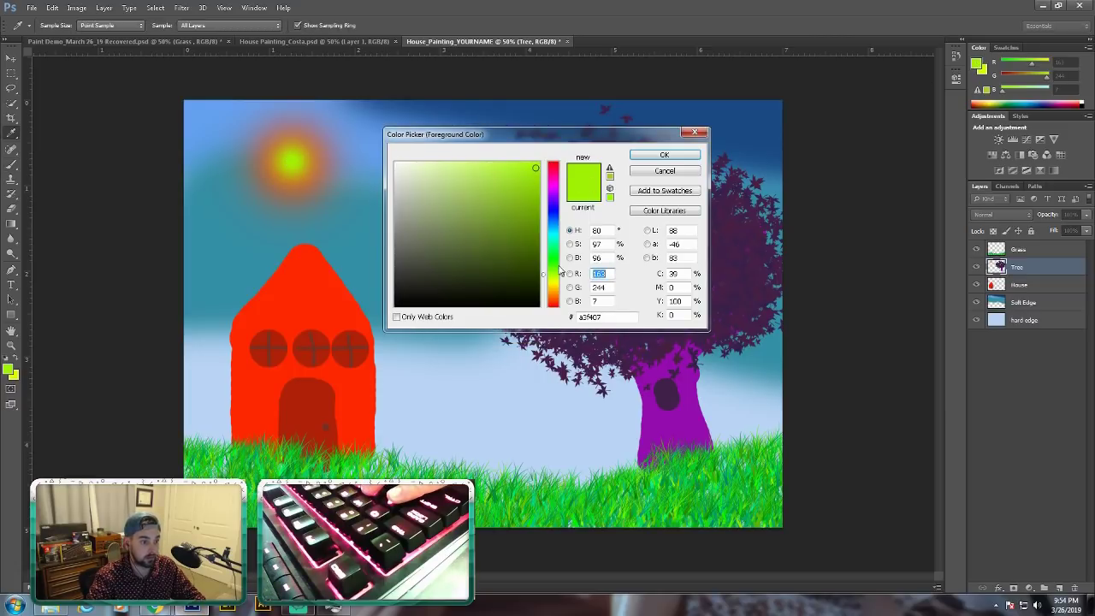
text(51)
click(665, 155)
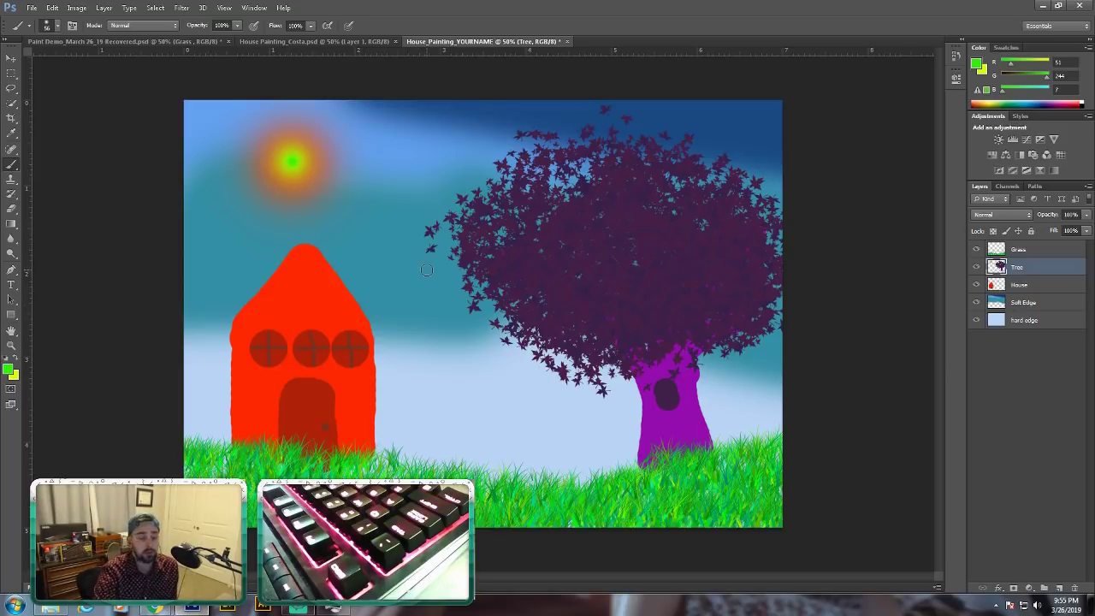
Step: Choose the Smudge tool, enlarge its soft brush slightly, and smear the sun's center outward into pointed rays
click(12, 239)
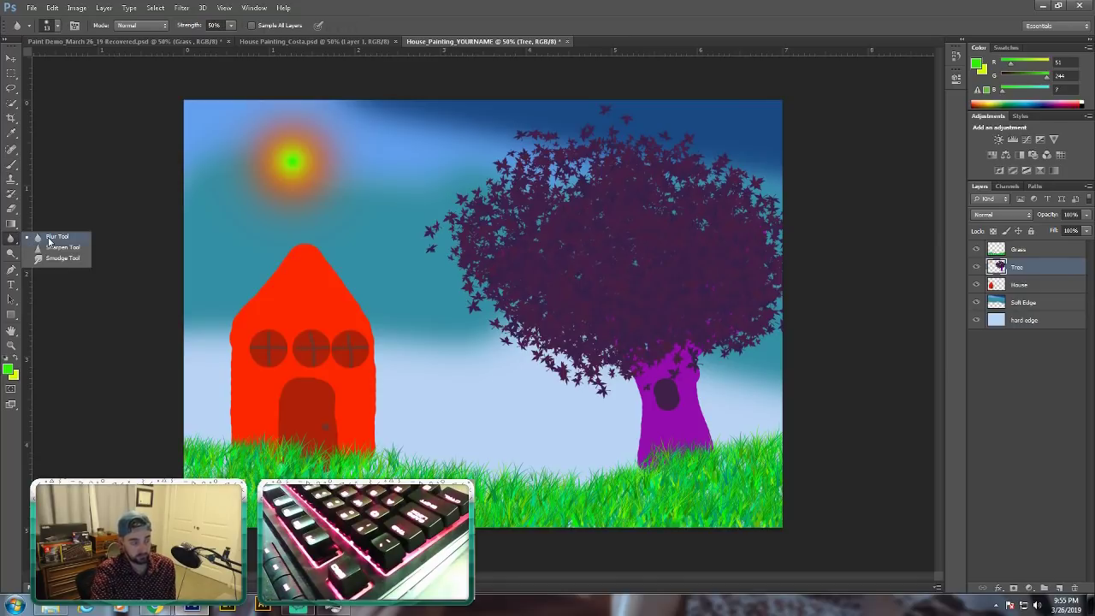
click(49, 239)
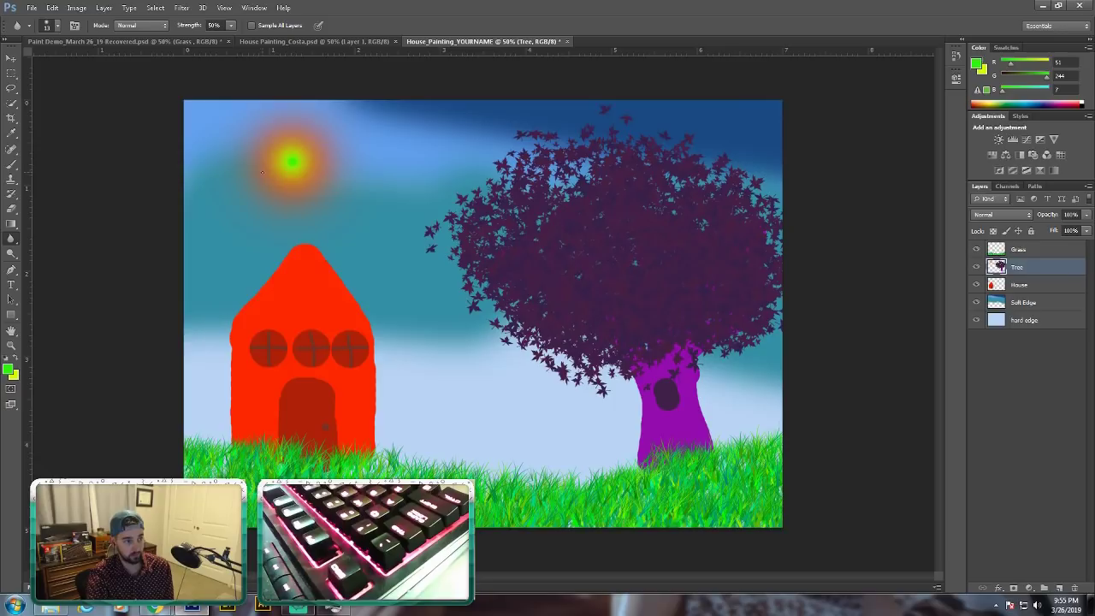
right_click(12, 240)
click(50, 261)
right_click(352, 195)
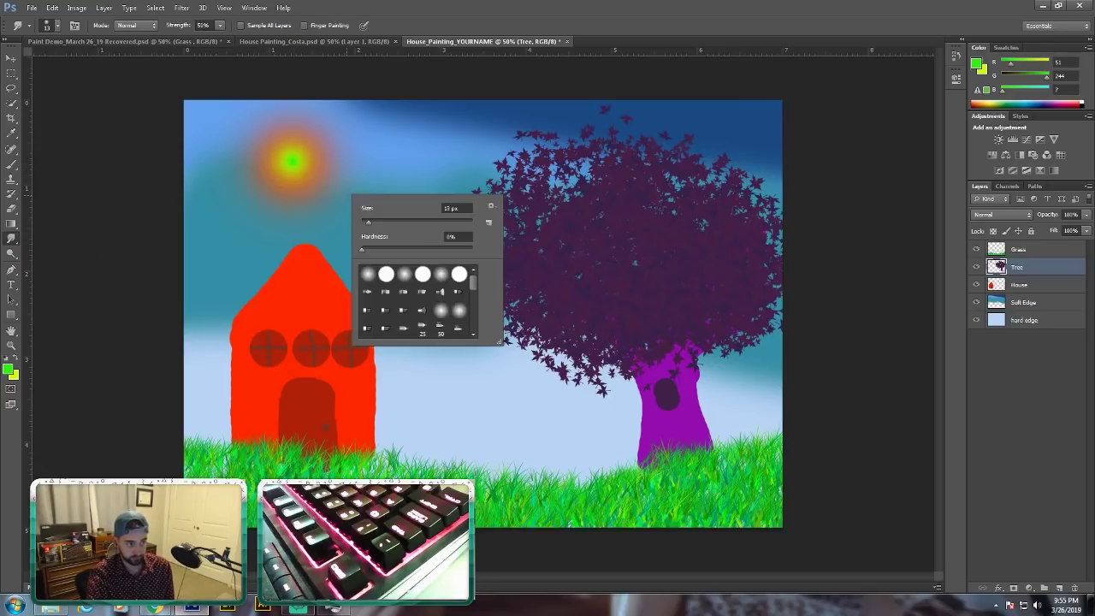
drag(367, 220, 385, 221)
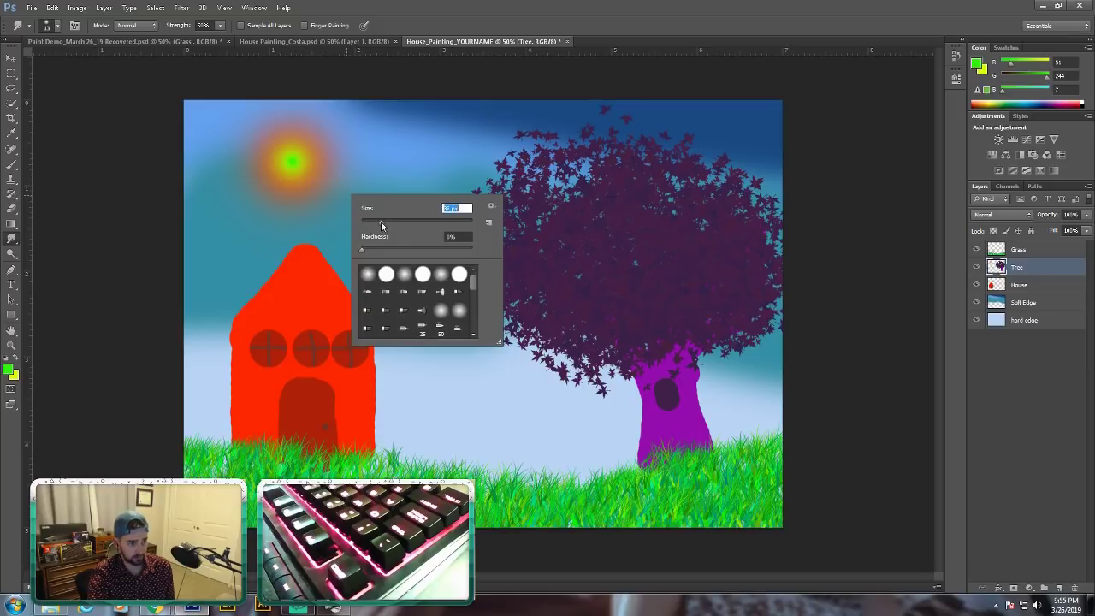
click(299, 168)
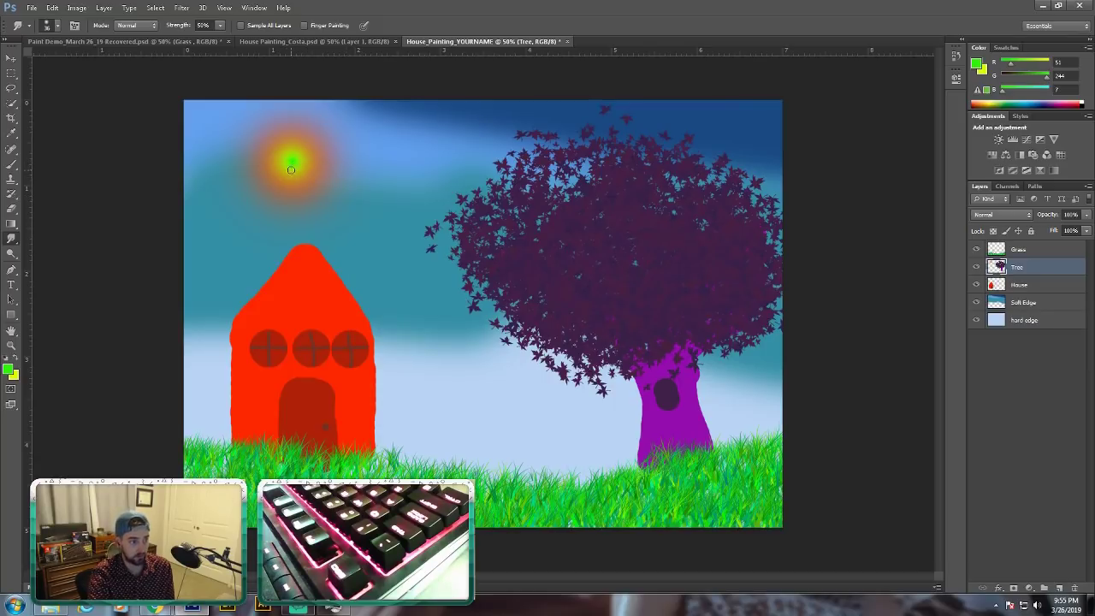
drag(296, 161, 585, 190)
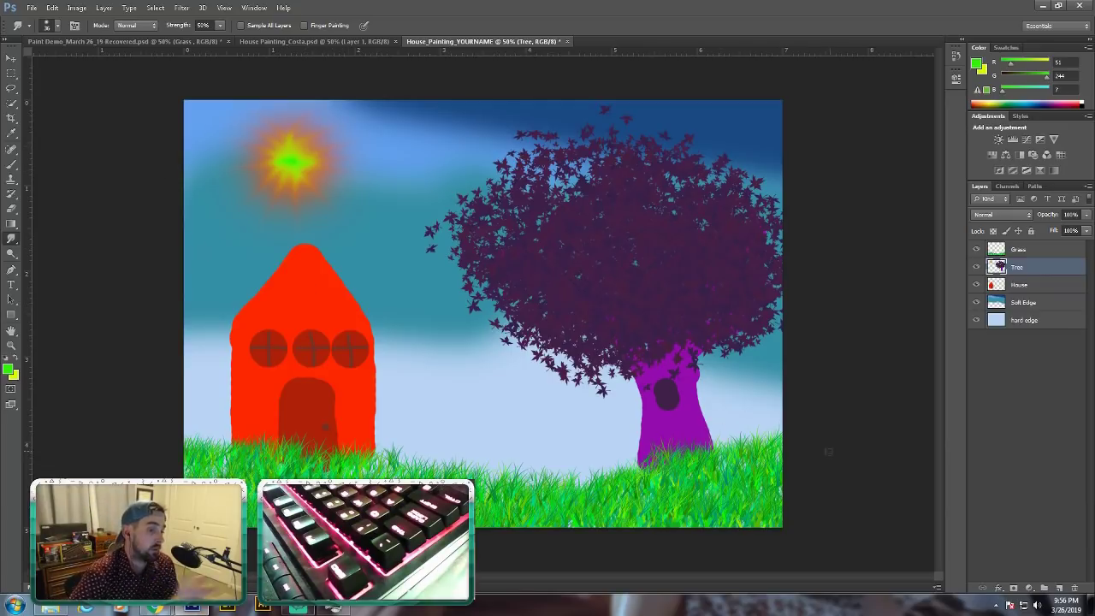
Step: Make the Soft Edge layer active and set the Smudge brush size to 164 px
click(1023, 302)
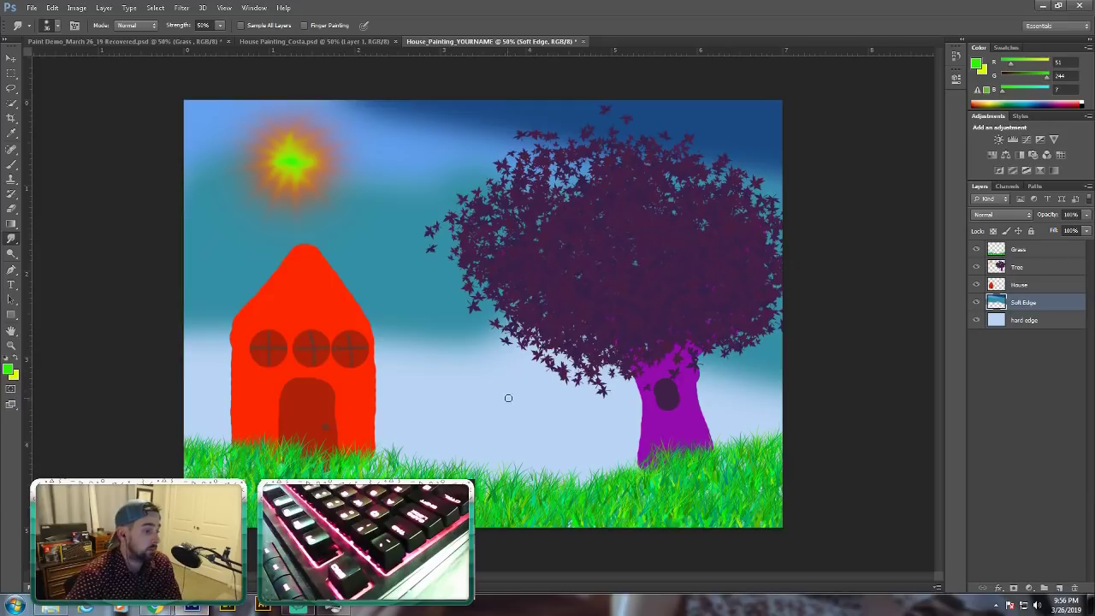
right_click(460, 360)
drag(514, 387, 542, 384)
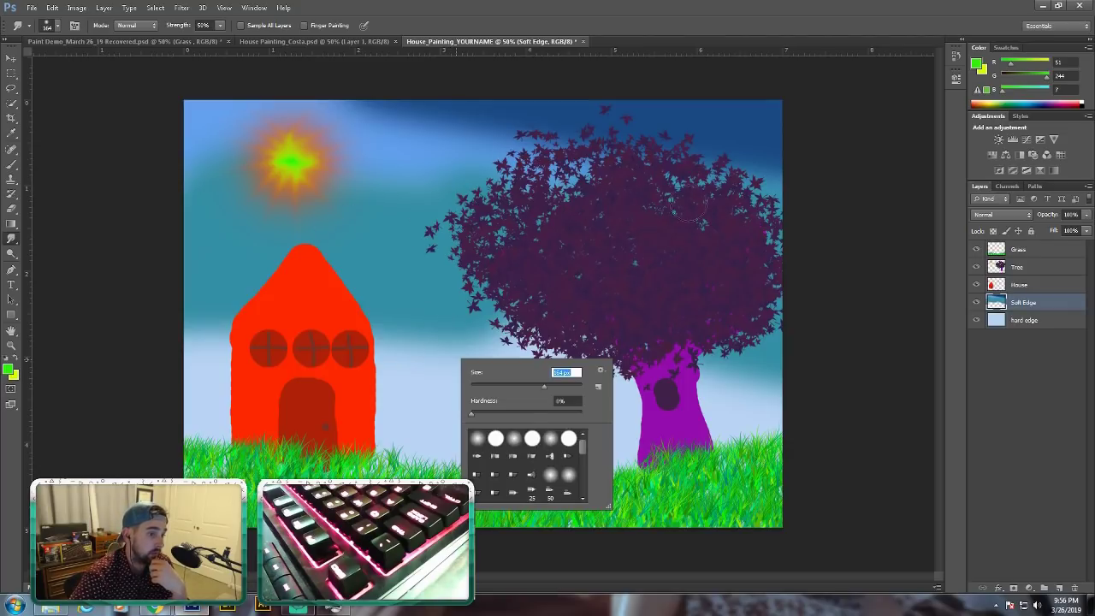
click(1041, 308)
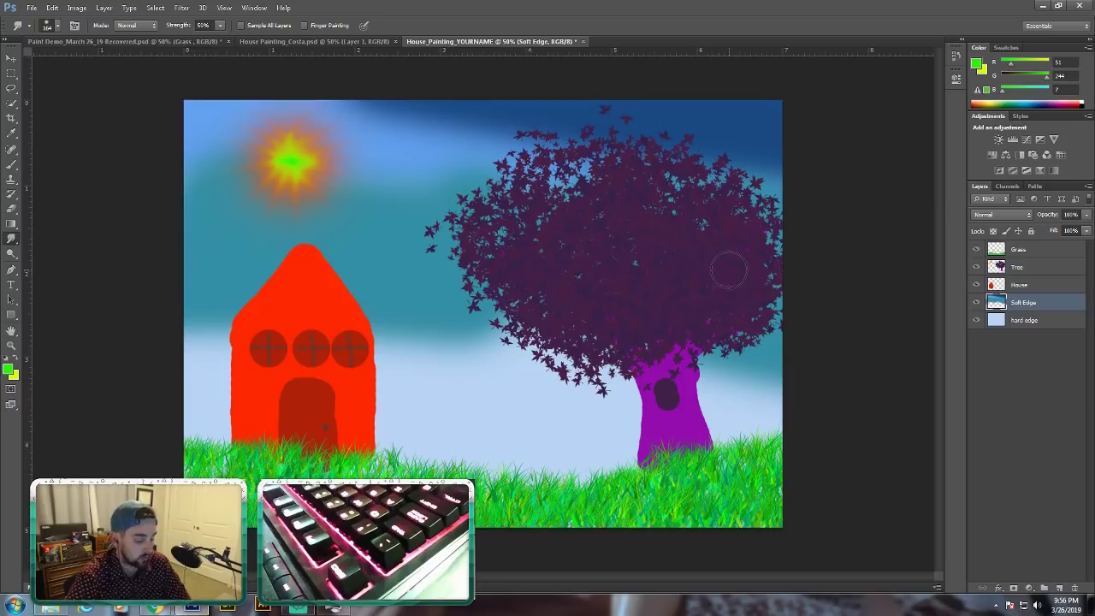
Step: Sample the dark blue of the upper sky and set the soft round brush size to 133 px
key(i)
click(558, 119)
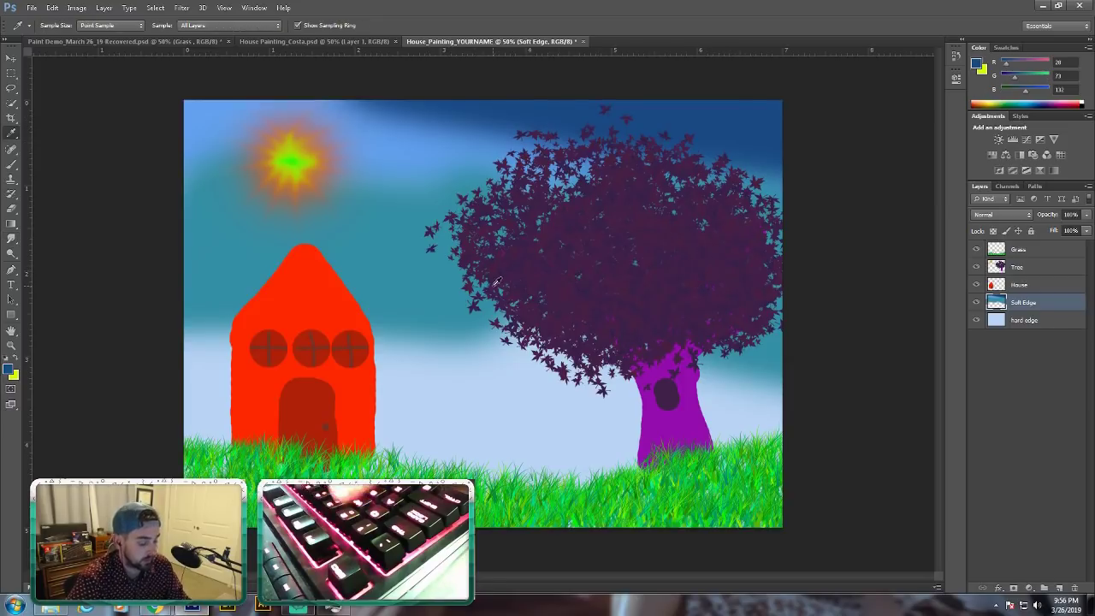
key(b)
right_click(544, 238)
drag(491, 184, 503, 186)
Step: Try painting dark blue strokes across the sky around the tree, and undo them
mouse_move(461, 149)
mouse_down()
mouse_move(675, 180)
mouse_move(694, 174)
mouse_move(534, 140)
mouse_move(782, 193)
mouse_move(772, 218)
mouse_move(631, 262)
mouse_move(485, 187)
mouse_move(528, 238)
mouse_move(572, 264)
mouse_move(414, 135)
mouse_move(531, 180)
mouse_move(651, 248)
mouse_up()
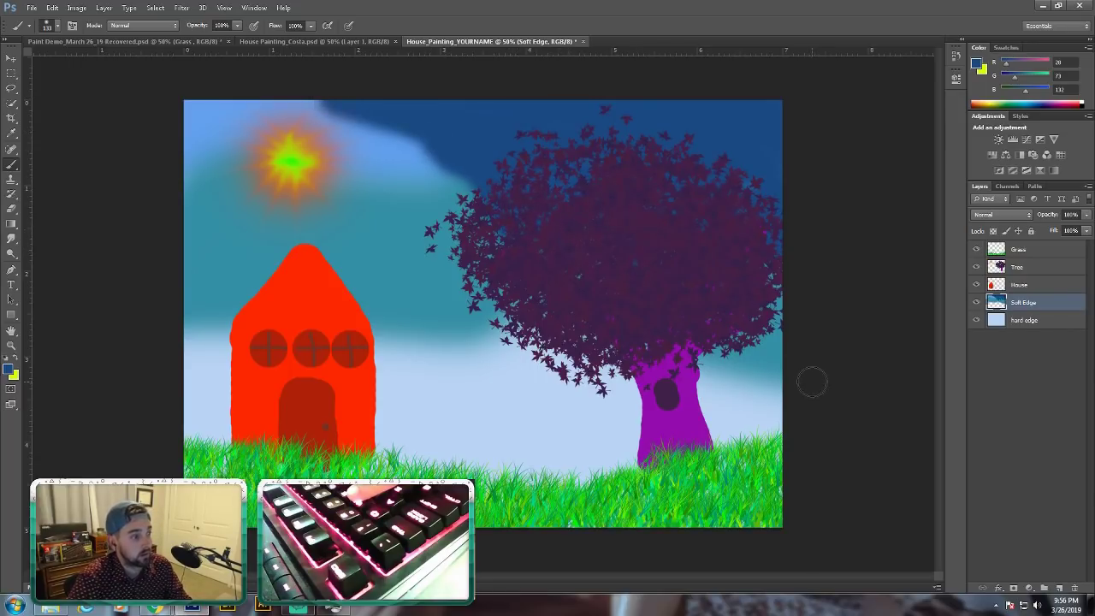
key(ctrl+z)
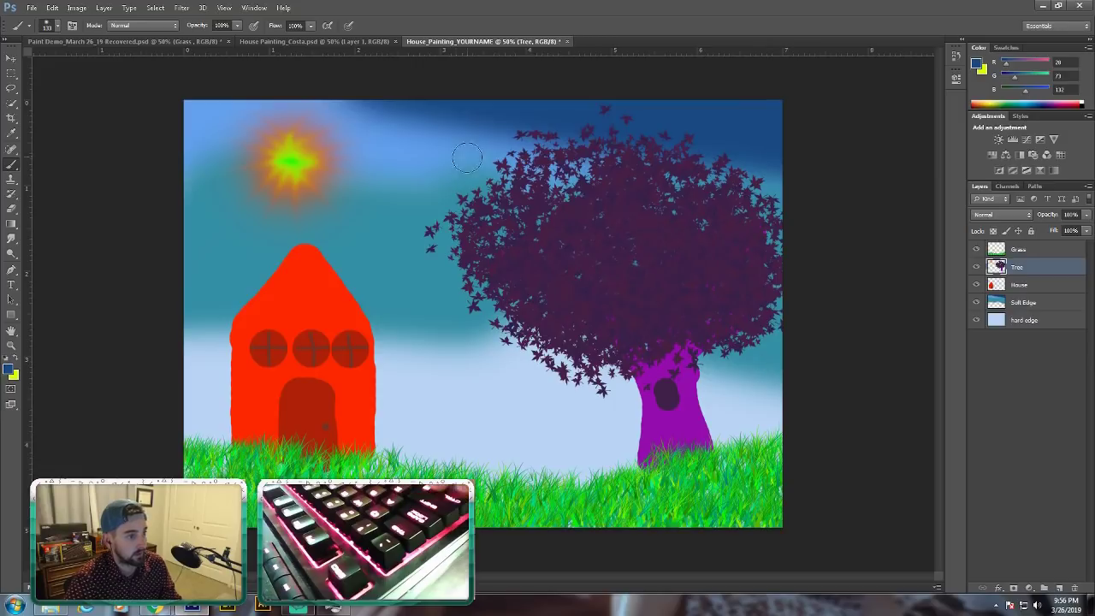
drag(432, 137, 625, 163)
key(ctrl+z)
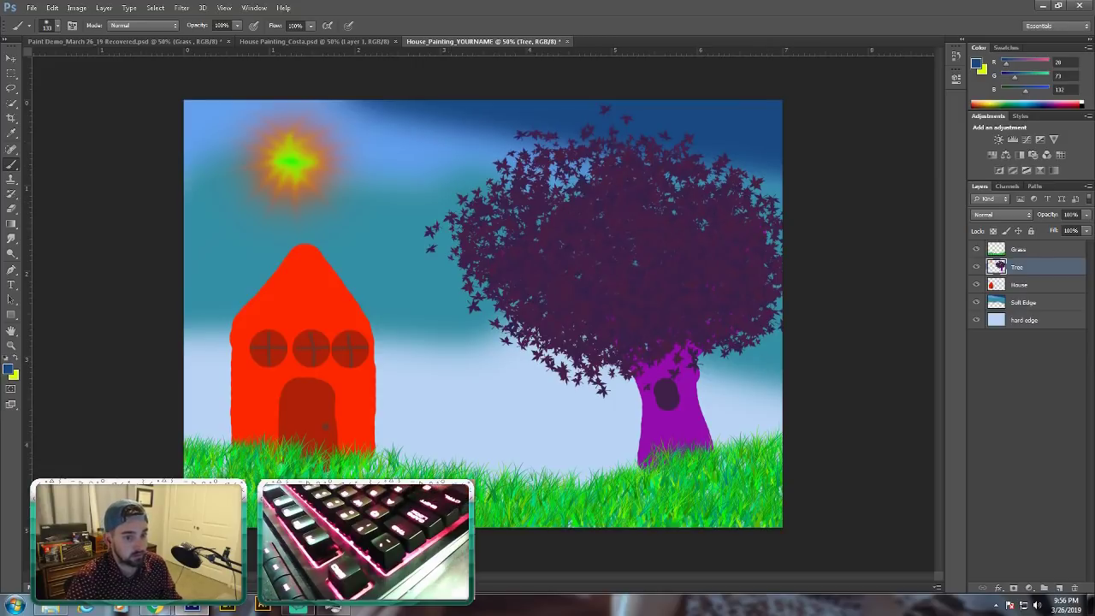
Step: On the Soft Edge layer, paint an uneven dark blue cloud mass across the upper sky and behind the tree canopy
click(1023, 302)
right_click(486, 146)
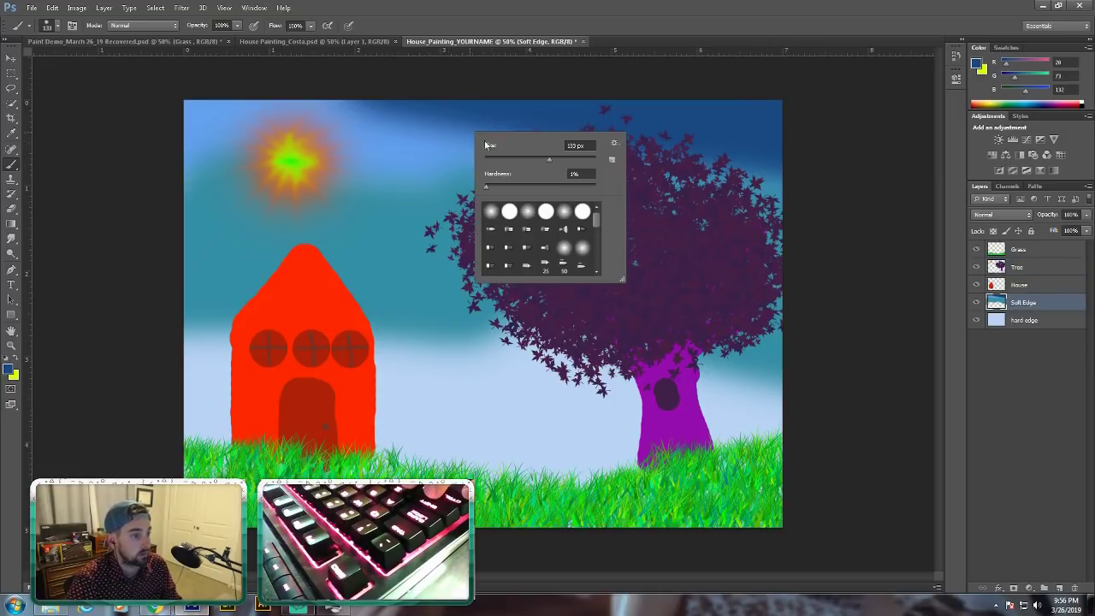
click(413, 131)
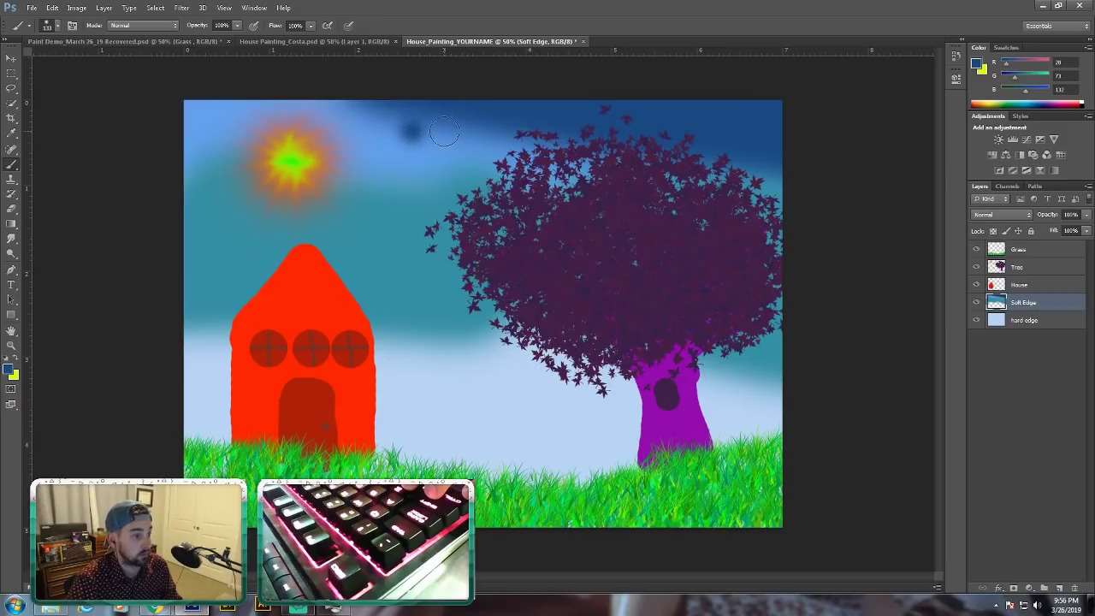
drag(421, 130, 595, 165)
mouse_move(676, 175)
mouse_down()
mouse_move(766, 184)
mouse_move(775, 318)
mouse_up()
mouse_move(702, 218)
mouse_down()
mouse_move(565, 152)
mouse_move(562, 169)
mouse_move(385, 115)
mouse_up()
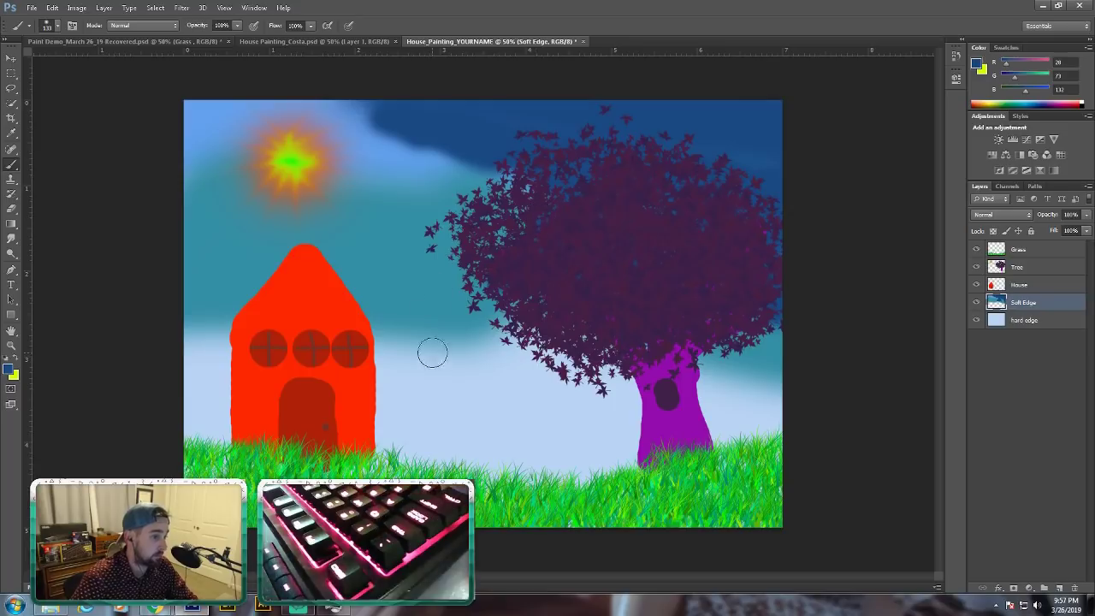
Step: Paint dark blue streaks across the teal sky from the tree toward the house roof and on the roof's far side
drag(553, 224, 360, 331)
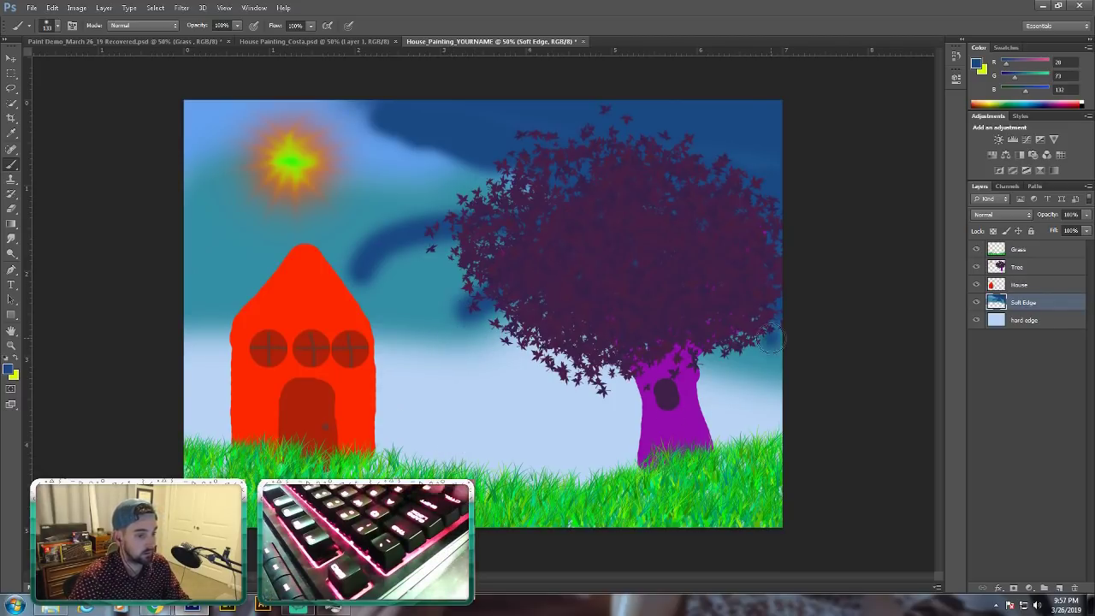
drag(254, 260, 182, 202)
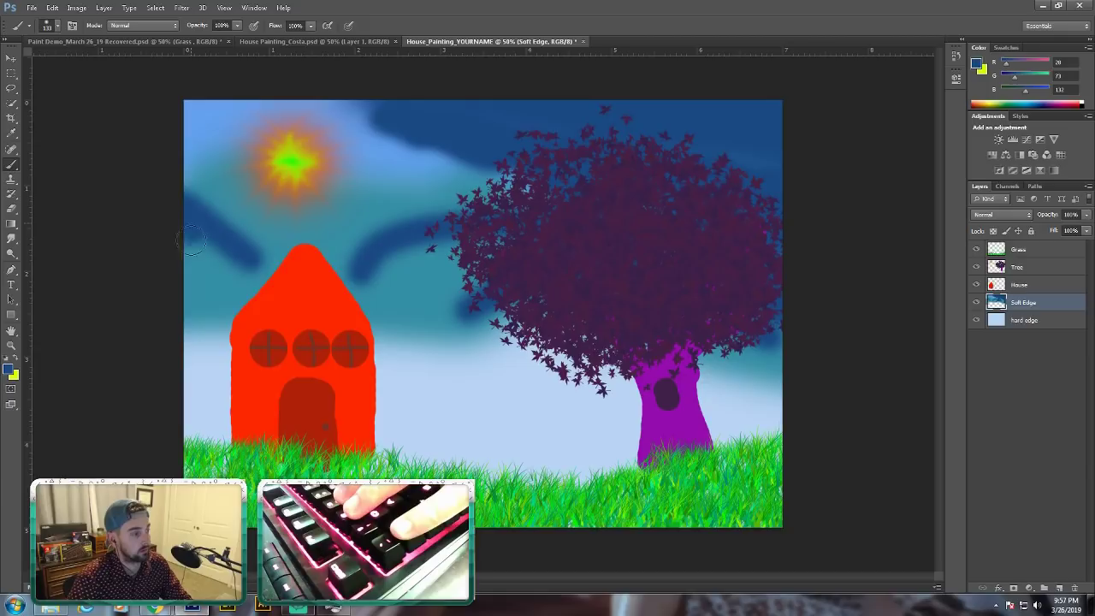
drag(191, 241, 191, 270)
Step: Choose the Blur tool and set its soft brush size to 93 px
click(13, 240)
click(13, 241)
click(52, 241)
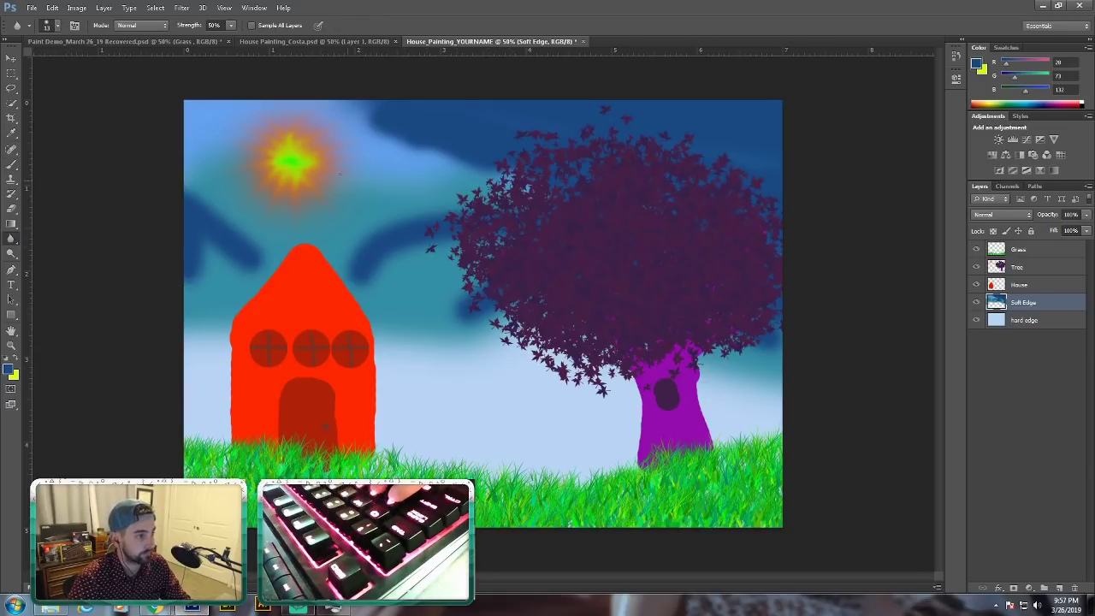
right_click(436, 200)
click(452, 238)
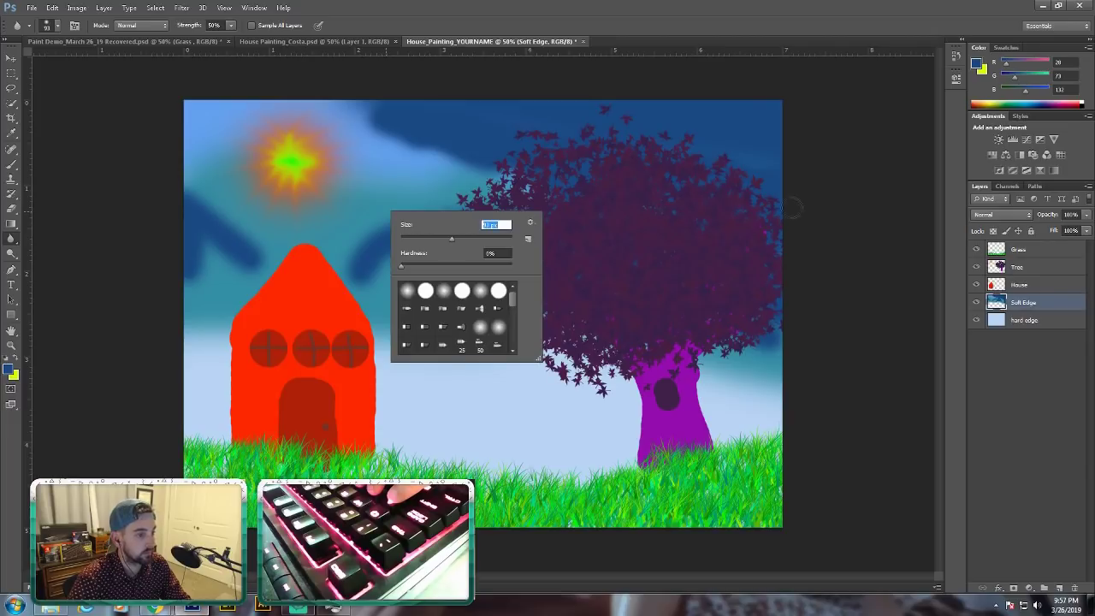
click(865, 211)
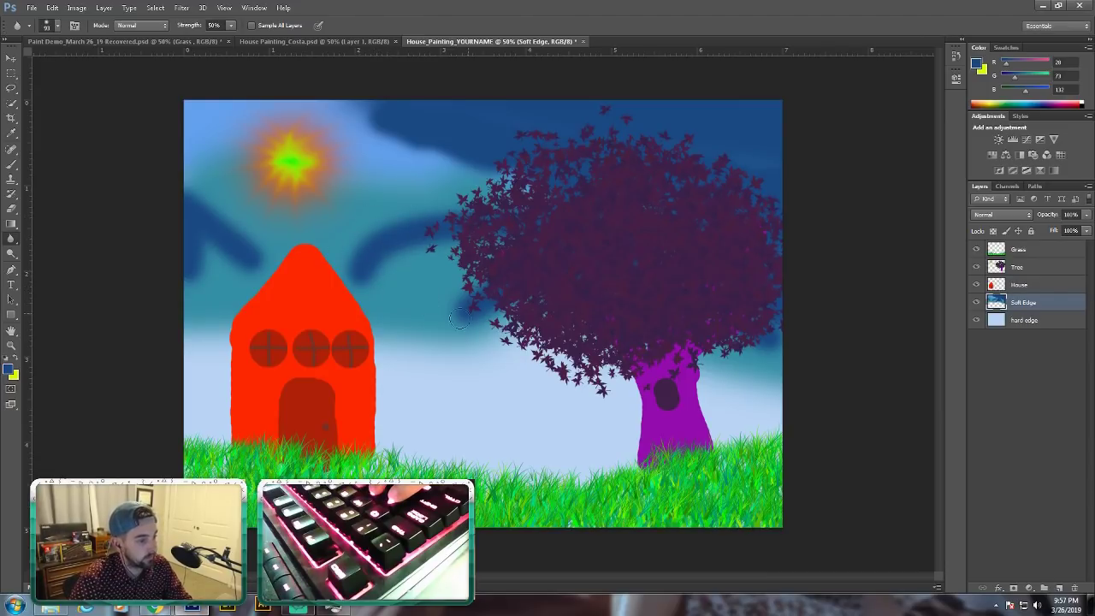
right_click(214, 251)
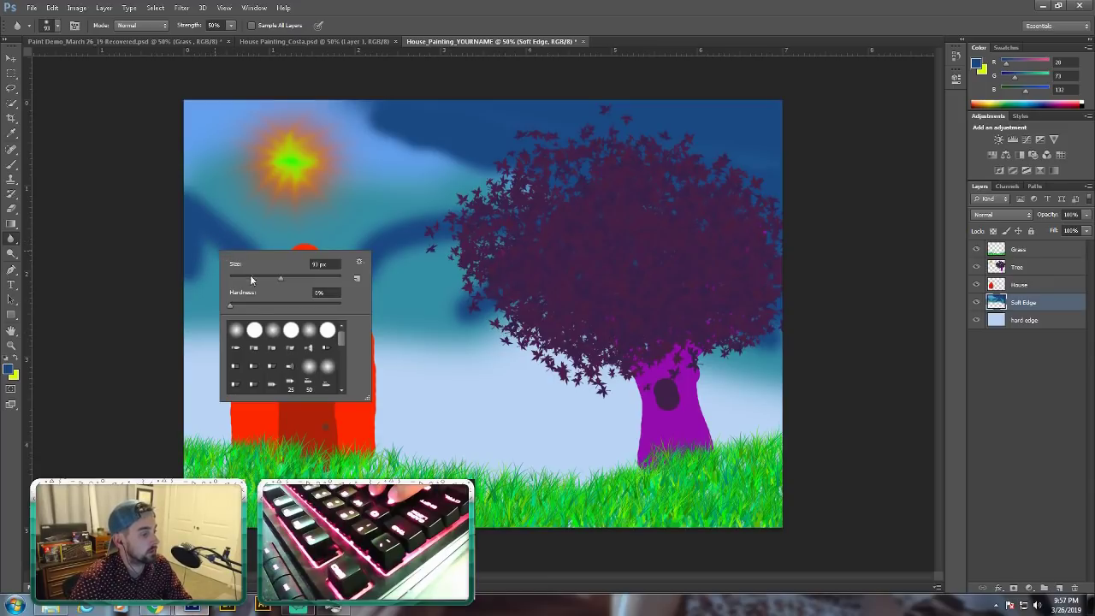
click(404, 270)
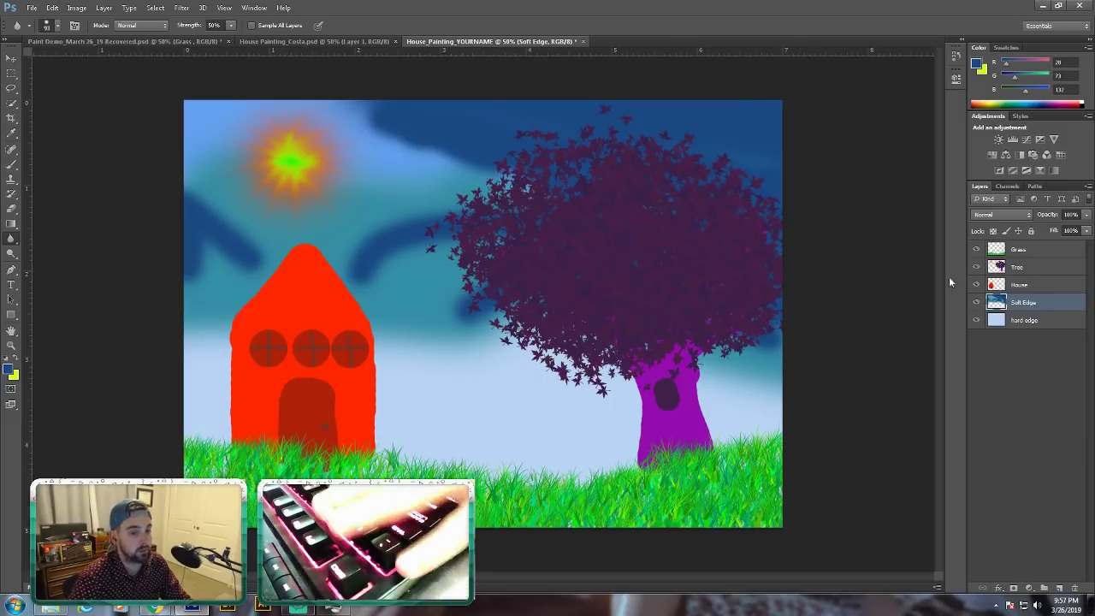
Step: Select every layer from hard edge up to Grass and merge them into one layer
click(180, 11)
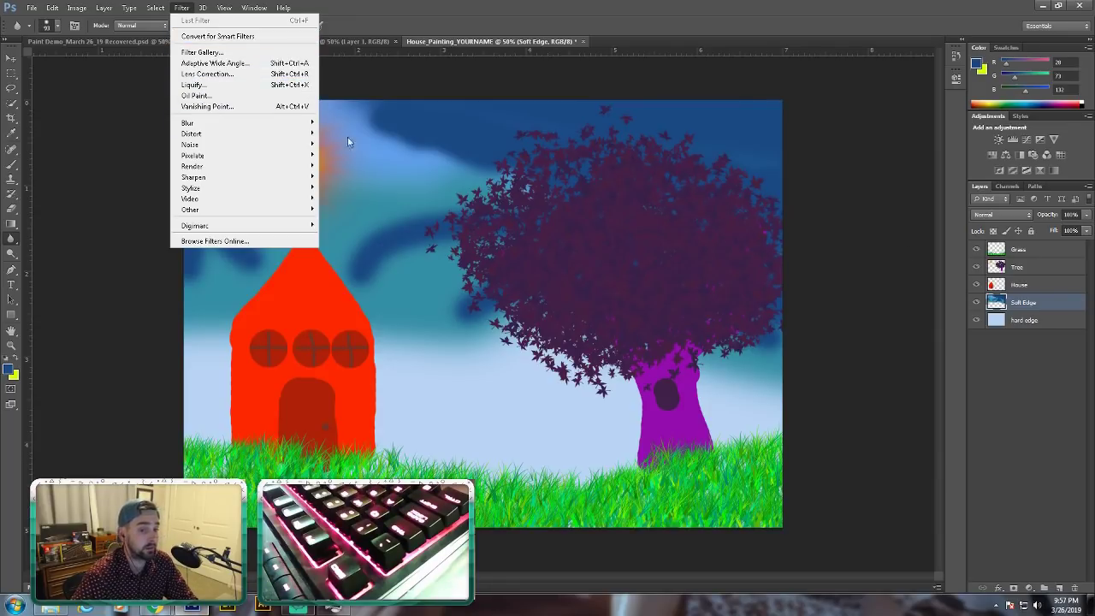
click(1024, 319)
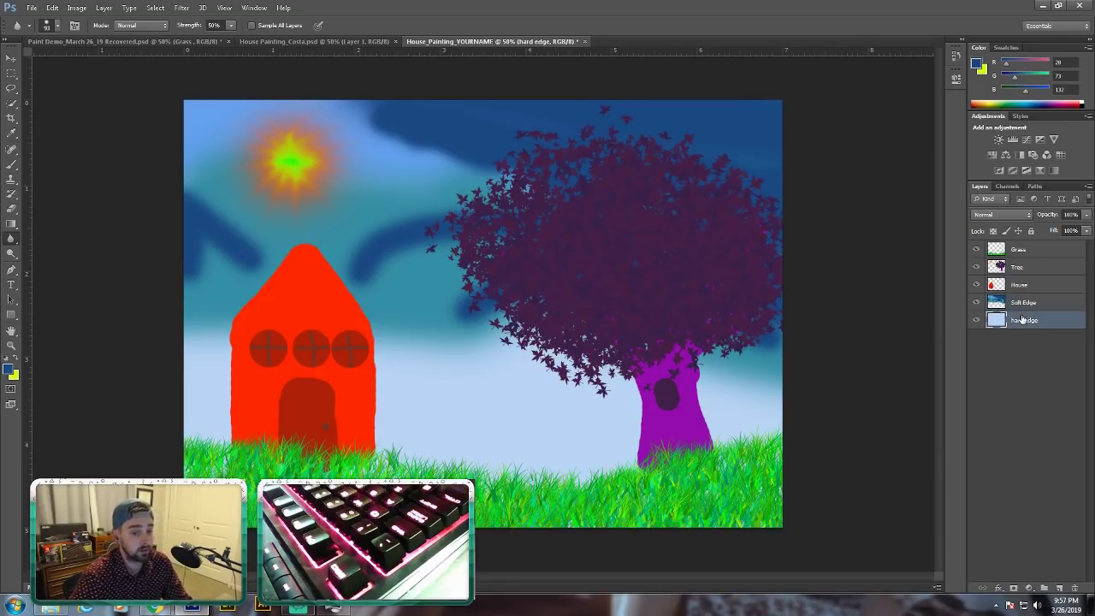
shift+click(1033, 250)
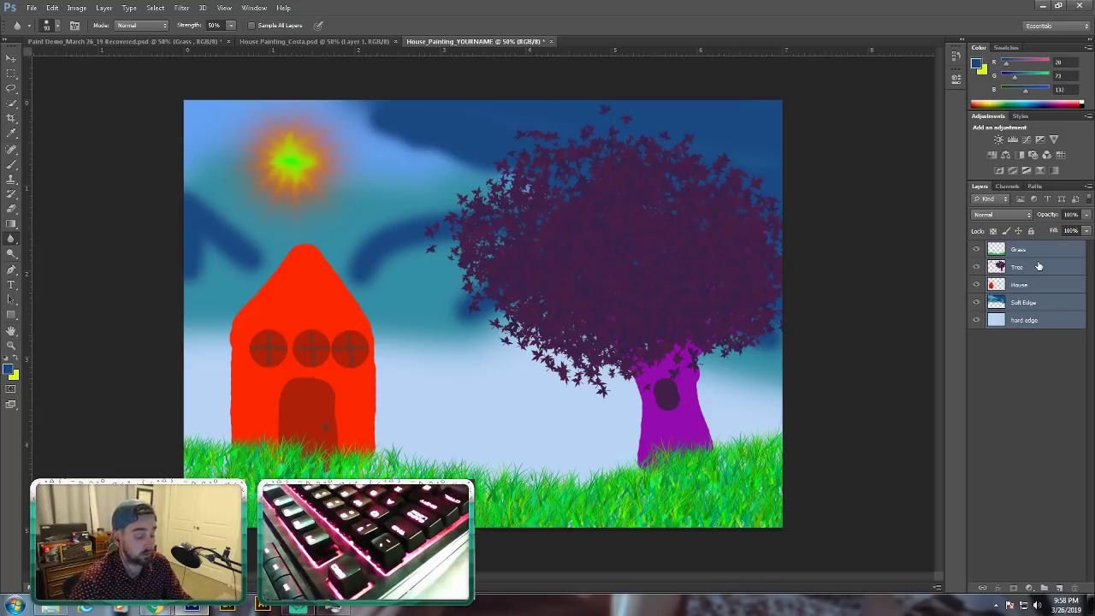
right_click(1039, 266)
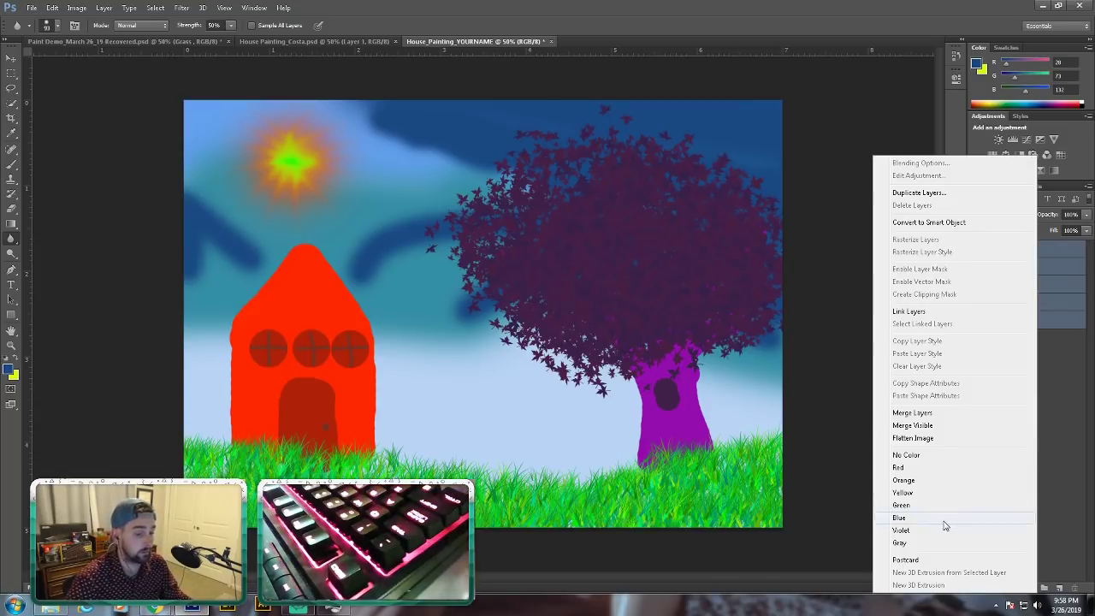
click(956, 414)
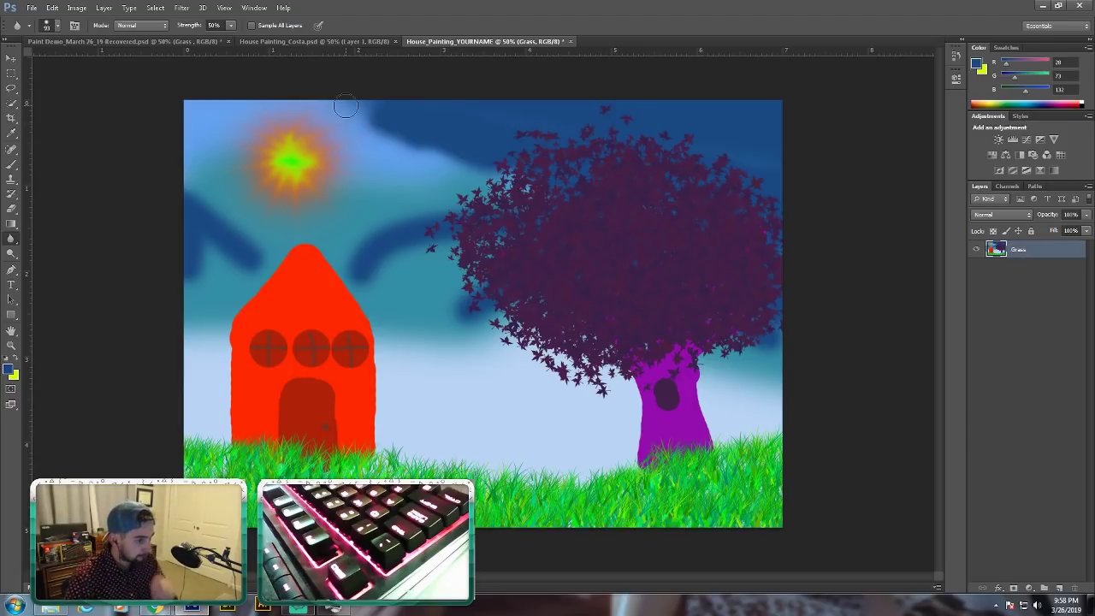
Step: Apply the Oil Paint filter to the merged layer with Stylization 1.93, Cleanliness 1.5, Scale 3.76 and Angular Direction 271.8
click(177, 8)
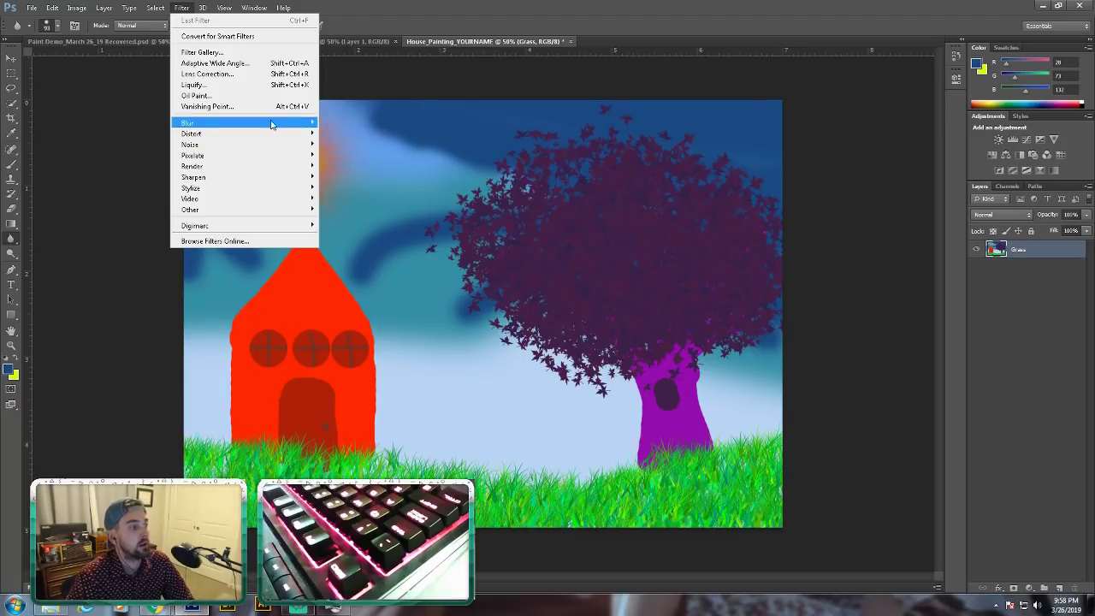
click(226, 95)
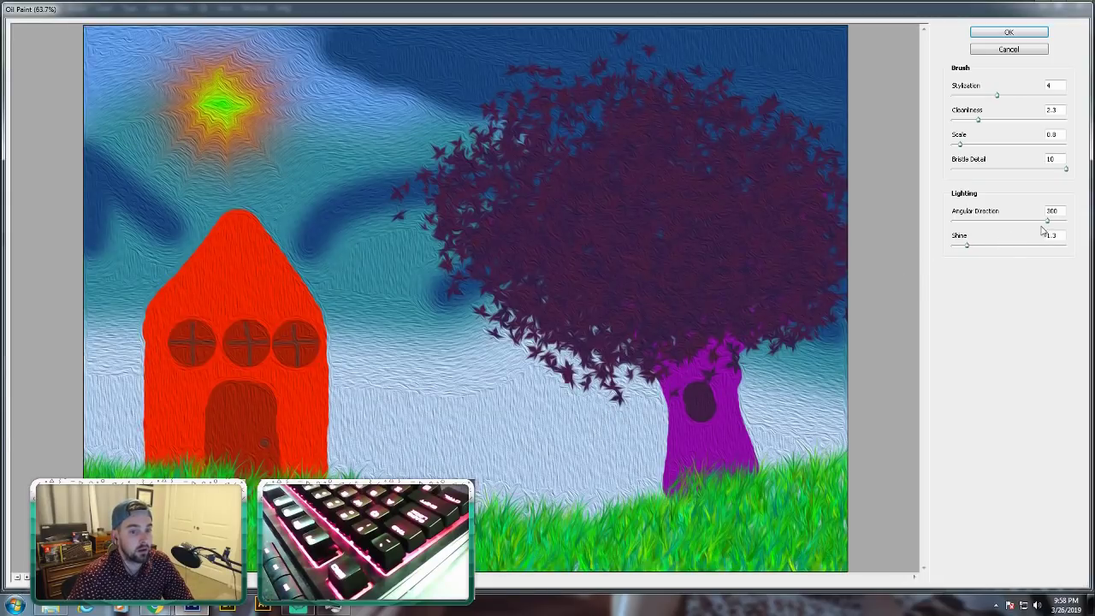
mouse_move(1044, 229)
mouse_down()
mouse_move(932, 230)
mouse_move(1039, 236)
mouse_up()
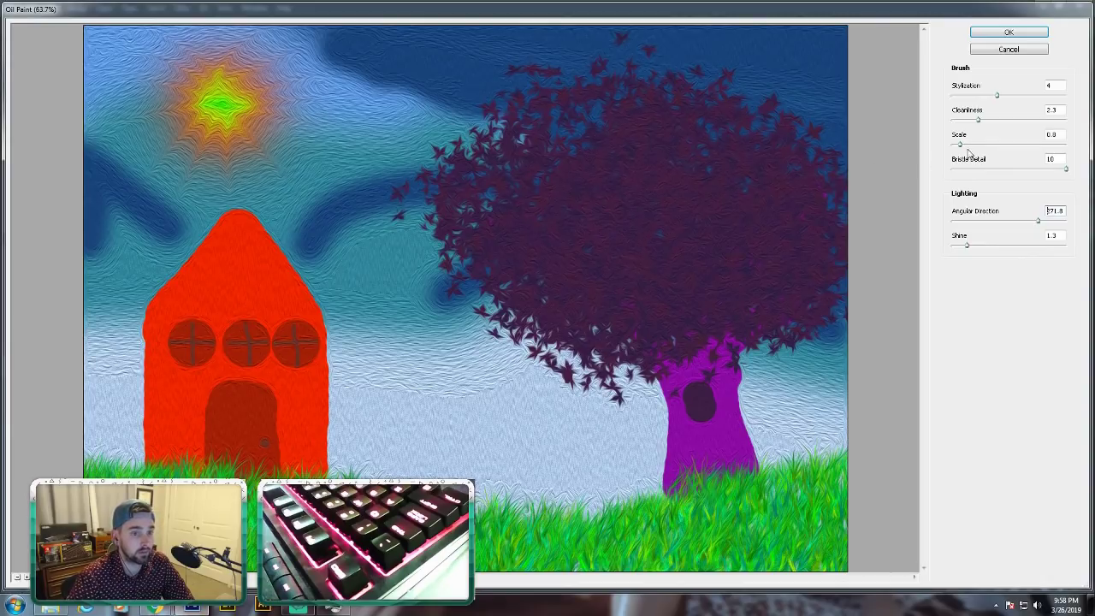
mouse_move(960, 146)
mouse_down()
mouse_move(1069, 162)
mouse_move(944, 158)
mouse_move(995, 159)
mouse_up()
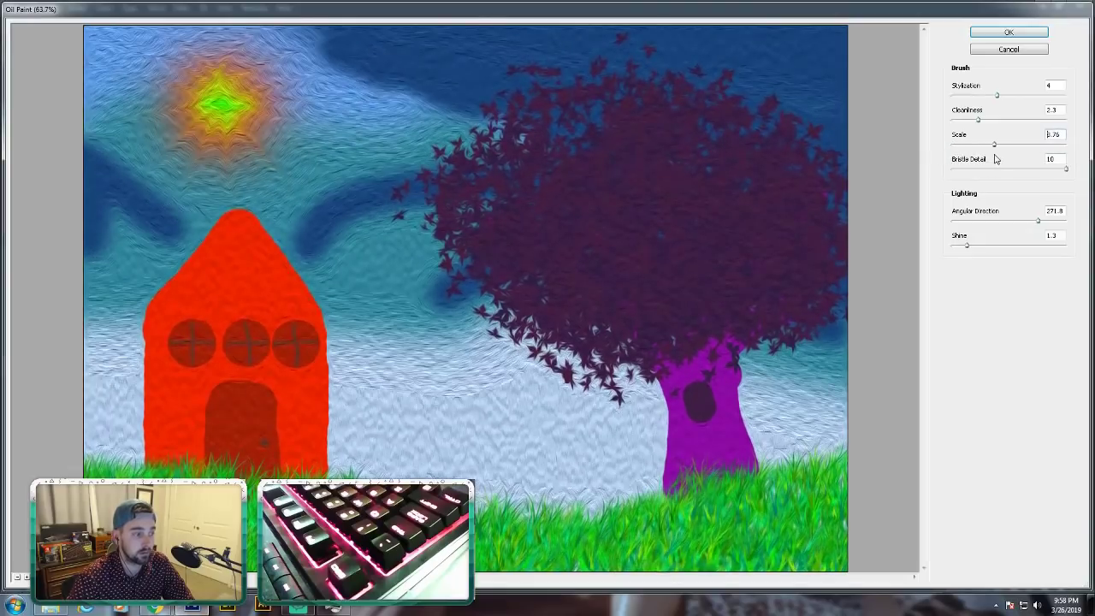
mouse_move(980, 119)
mouse_down()
mouse_move(1068, 125)
mouse_move(972, 127)
mouse_up()
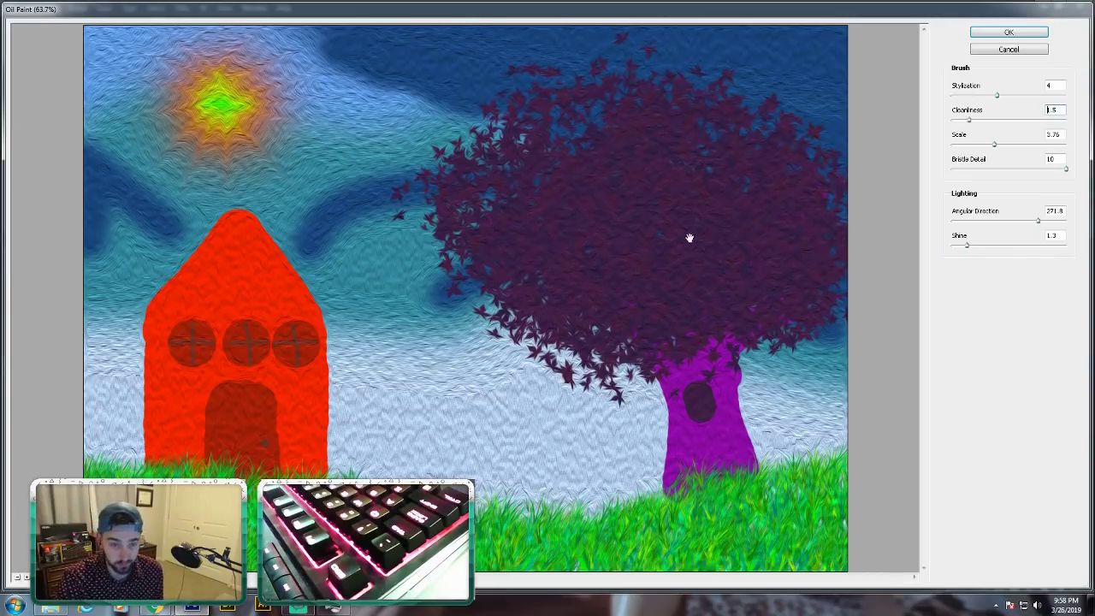
mouse_move(996, 103)
mouse_down()
mouse_move(1071, 108)
mouse_move(956, 100)
mouse_move(992, 110)
mouse_move(976, 109)
mouse_up()
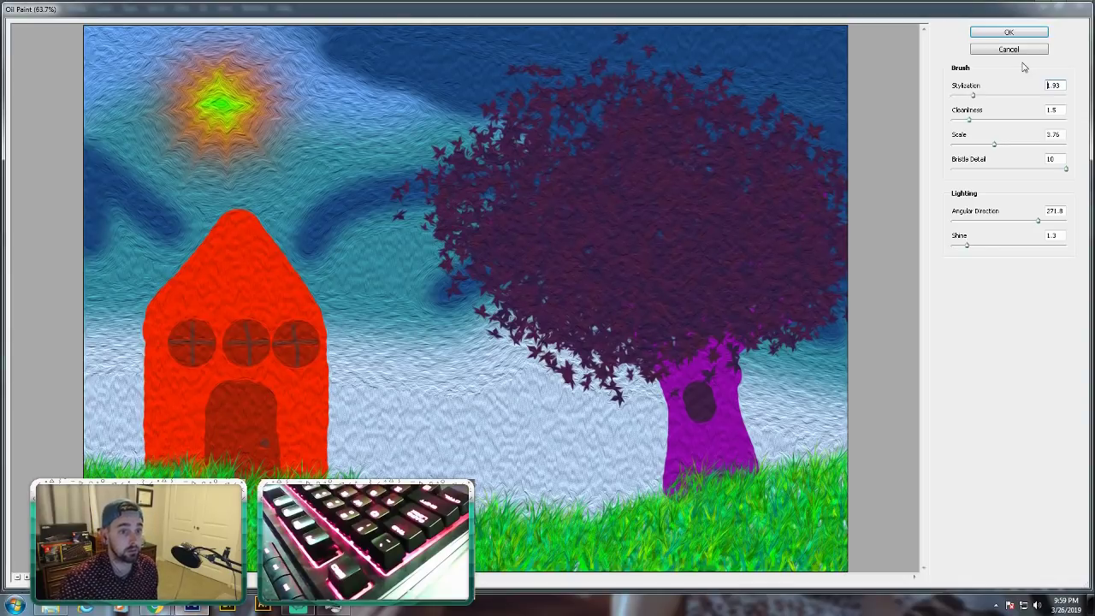
click(1016, 34)
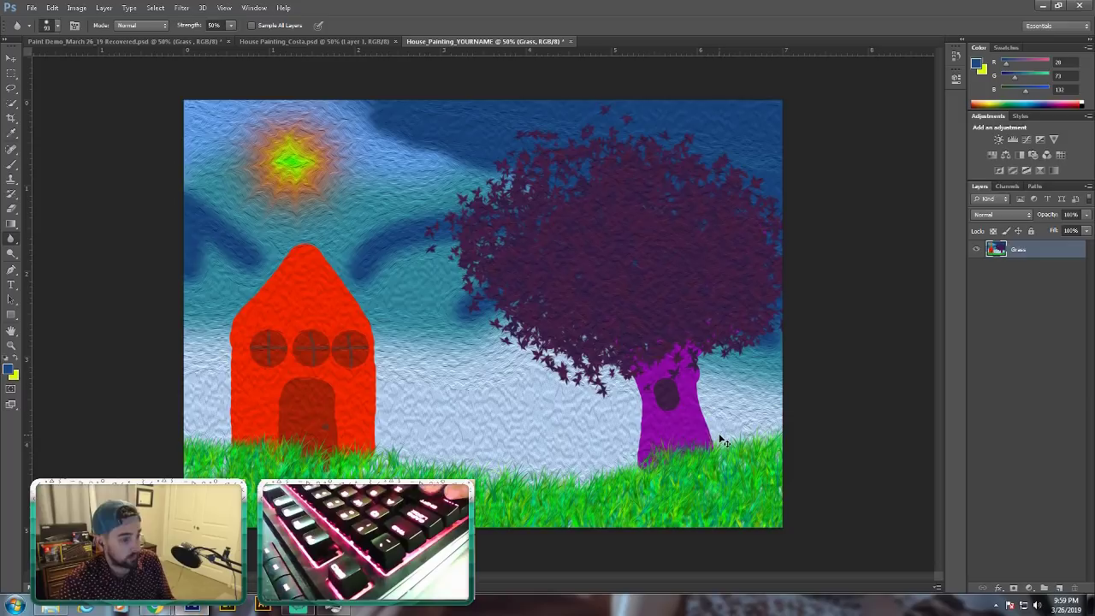
Step: Undo the whole-canvas selection, the Oil Paint filter and the layer merge to get back the separate layers
key(ctrl+a)
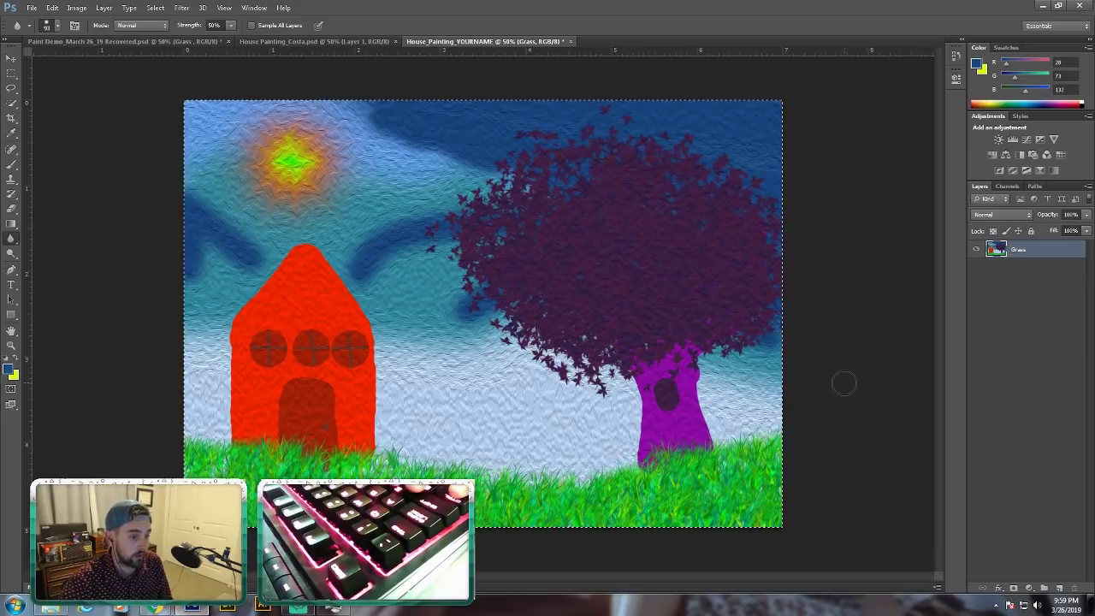
key(ctrl+alt+z)
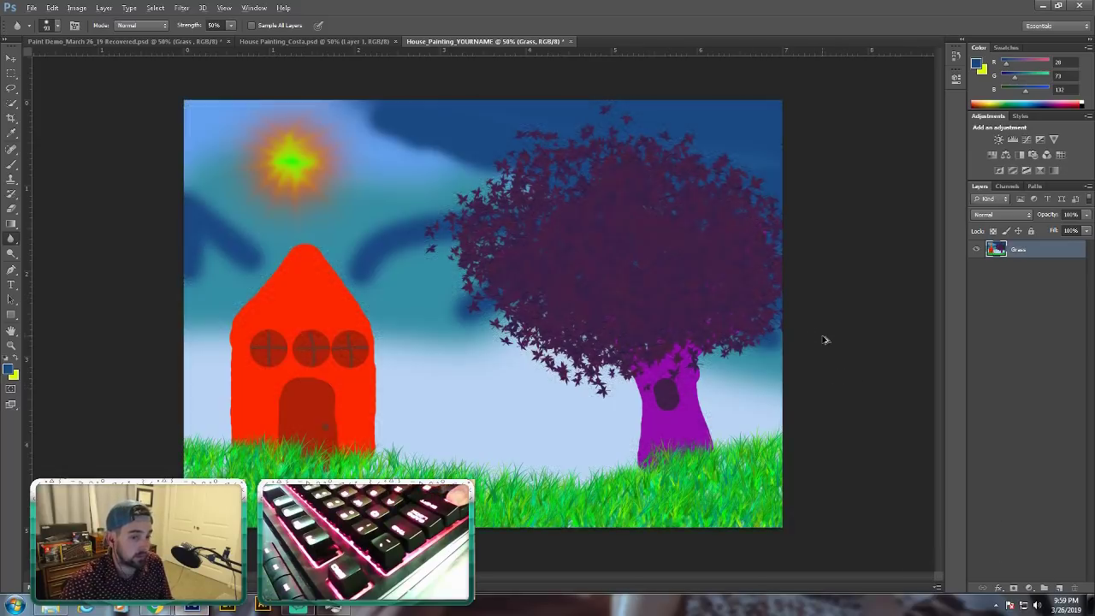
key(ctrl+alt+z)
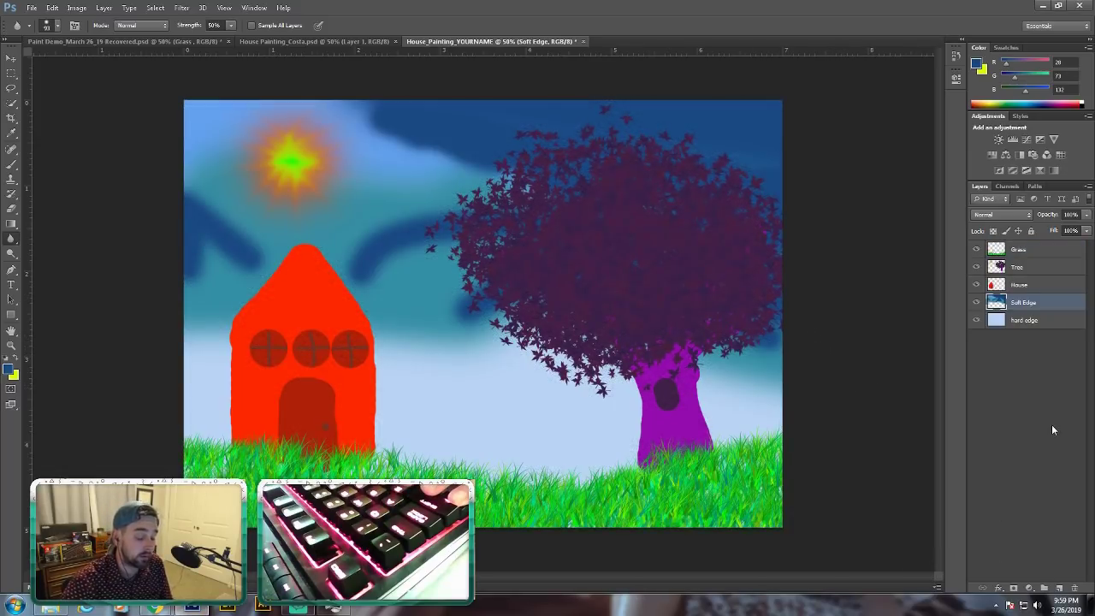
Step: Stamp all visible layers into a new layer with the last Oil Paint filter applied, and place it above the Grass layer
key(ctrl+shift+alt+e)
key(ctrl+f)
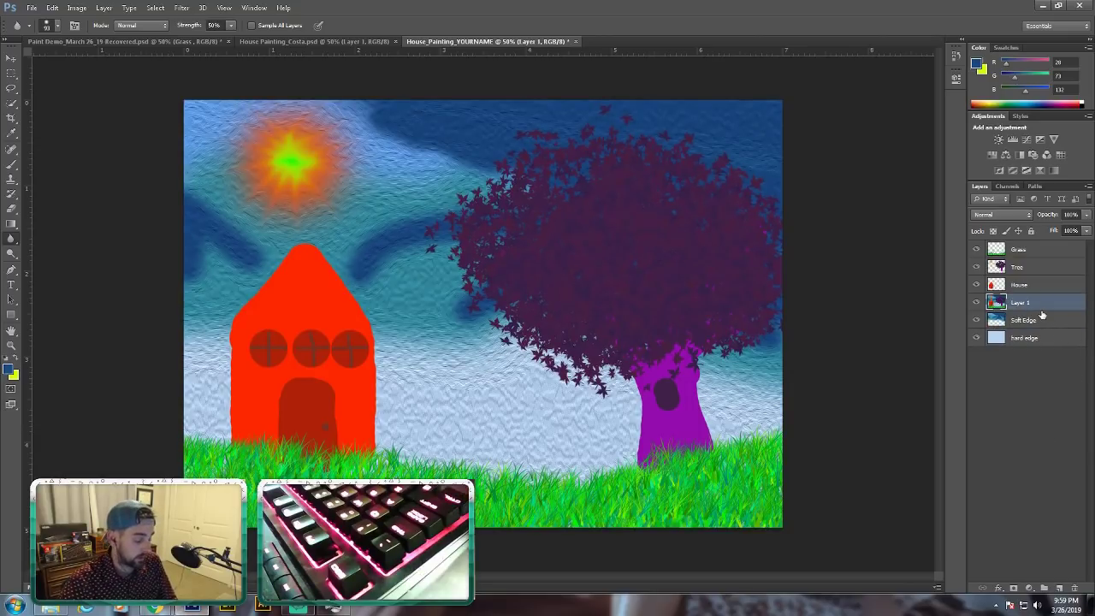
key(v)
drag(1040, 305, 1032, 244)
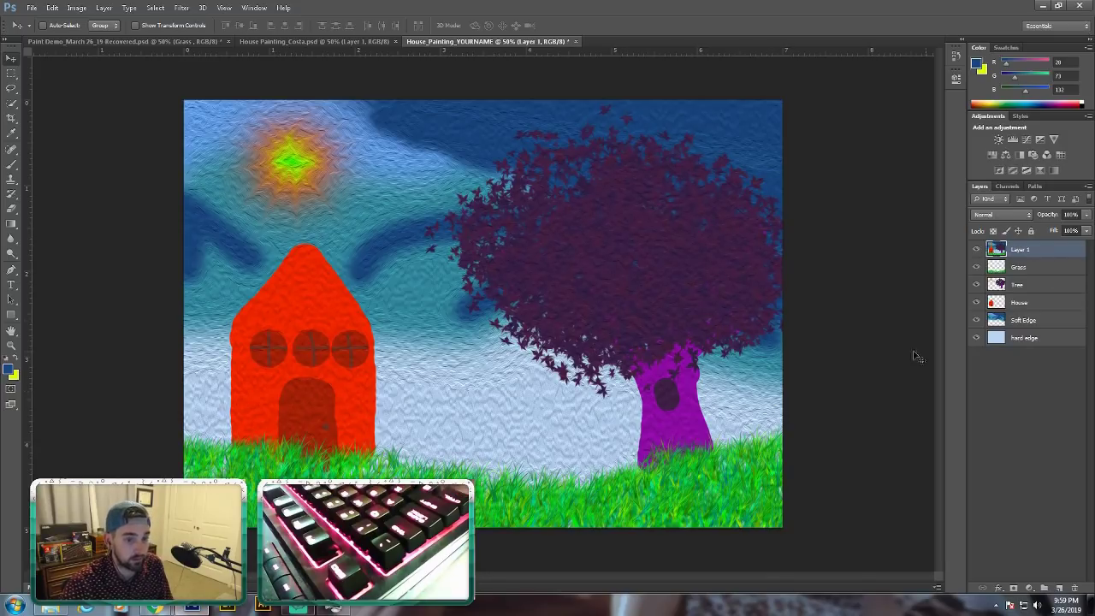
Step: Rename the filtered stamp layer as Oil Painting
double_click(1038, 250)
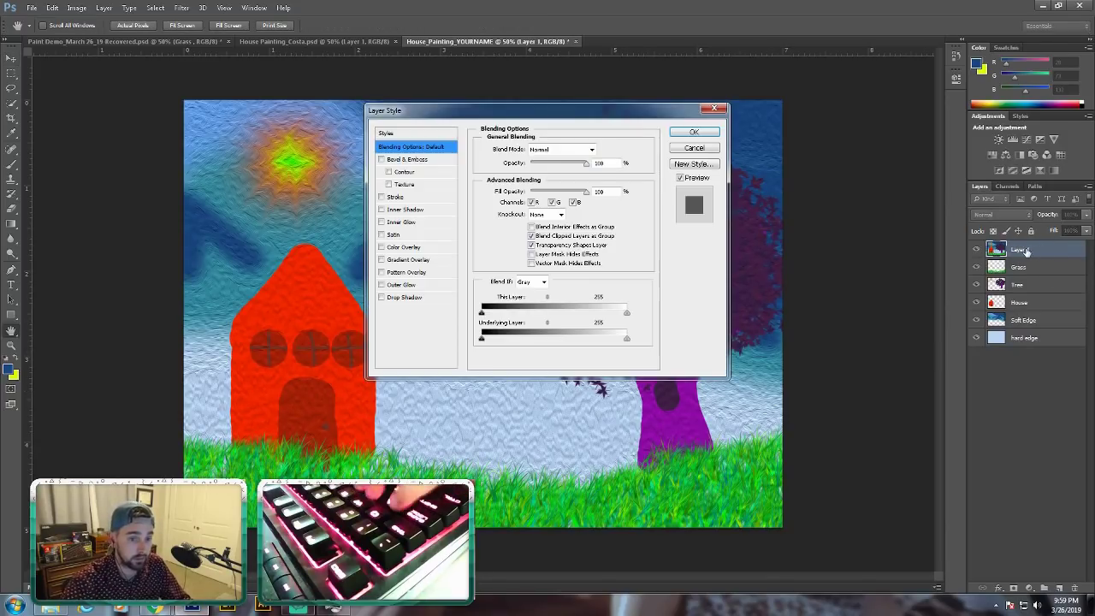
key(Escape)
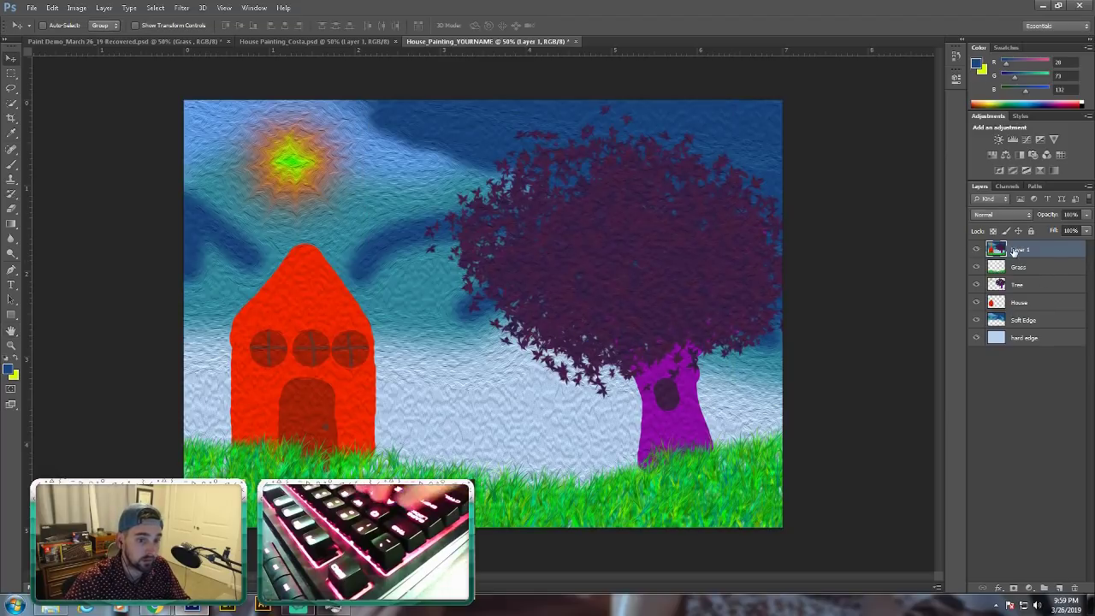
double_click(1033, 249)
text(Oil)
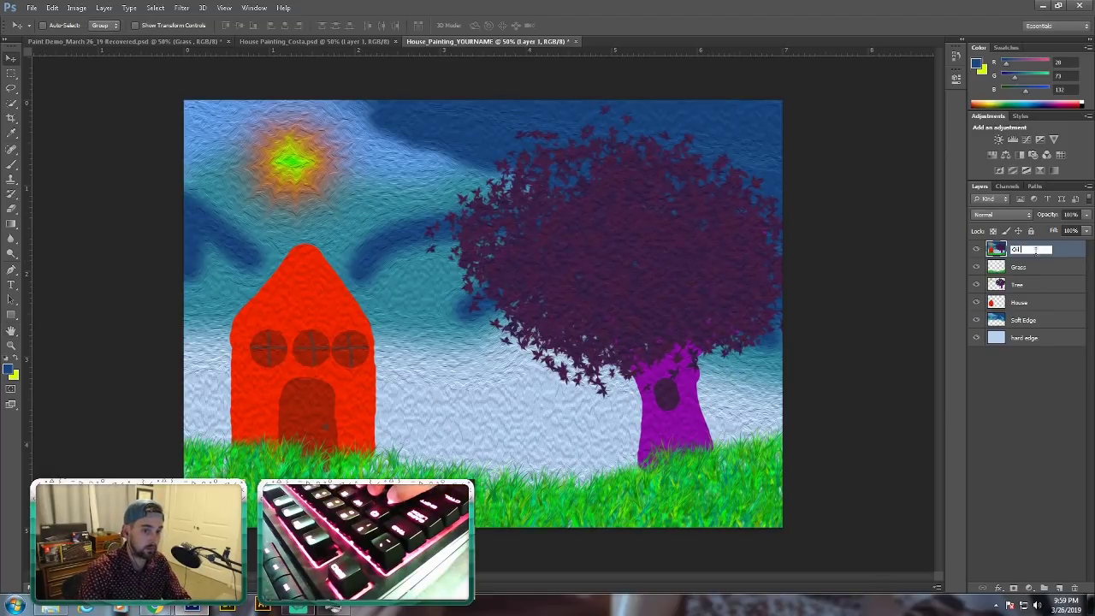
key(Return)
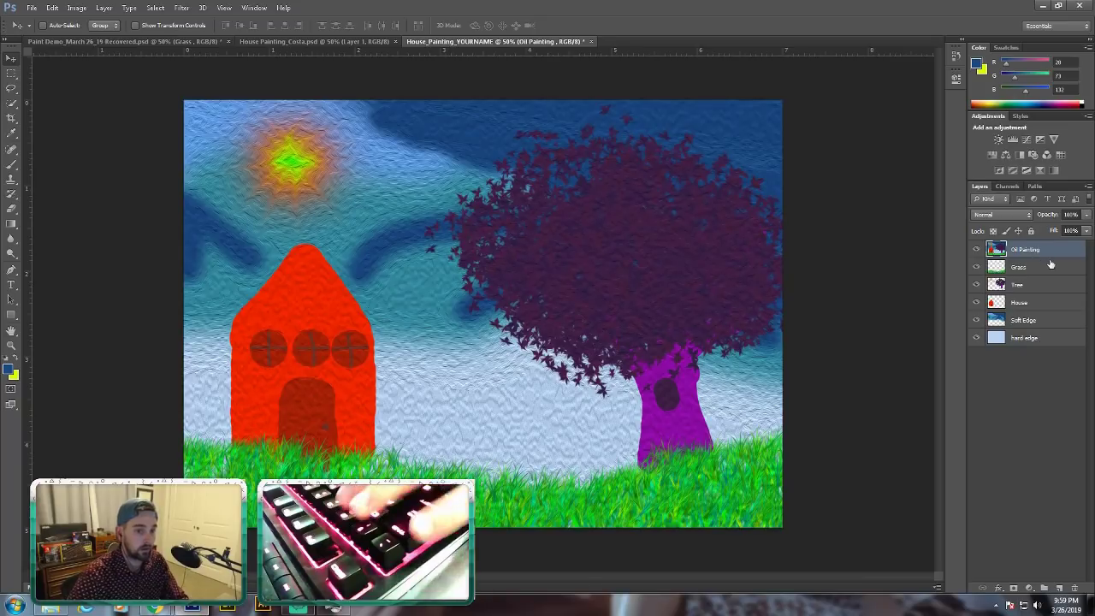
Step: Remove the Oil Painting layer so that only the five original layers are left
click(992, 268)
click(1034, 286)
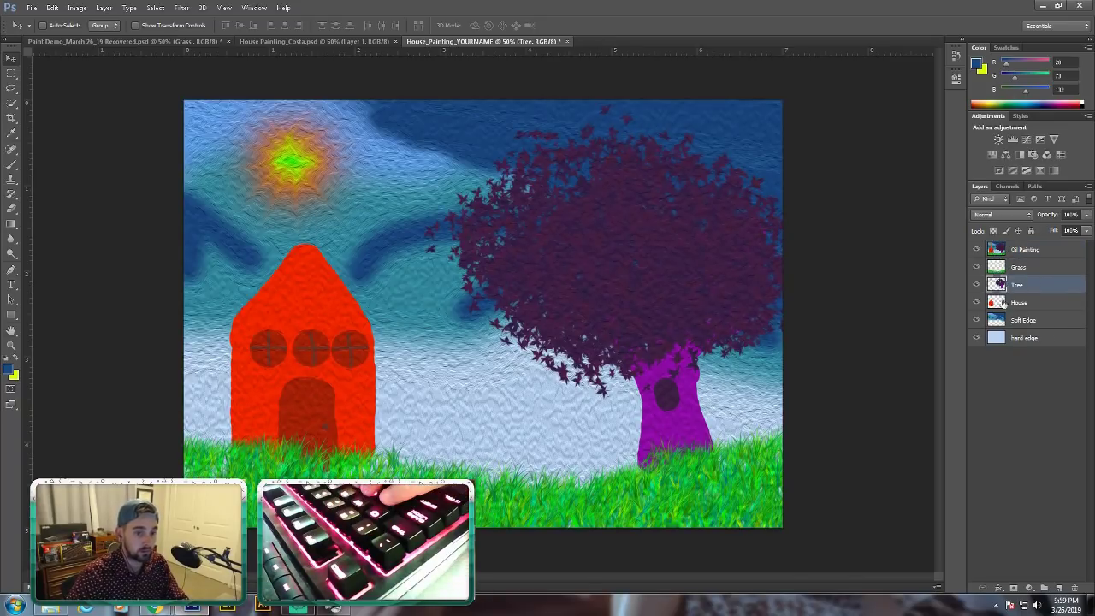
click(1058, 250)
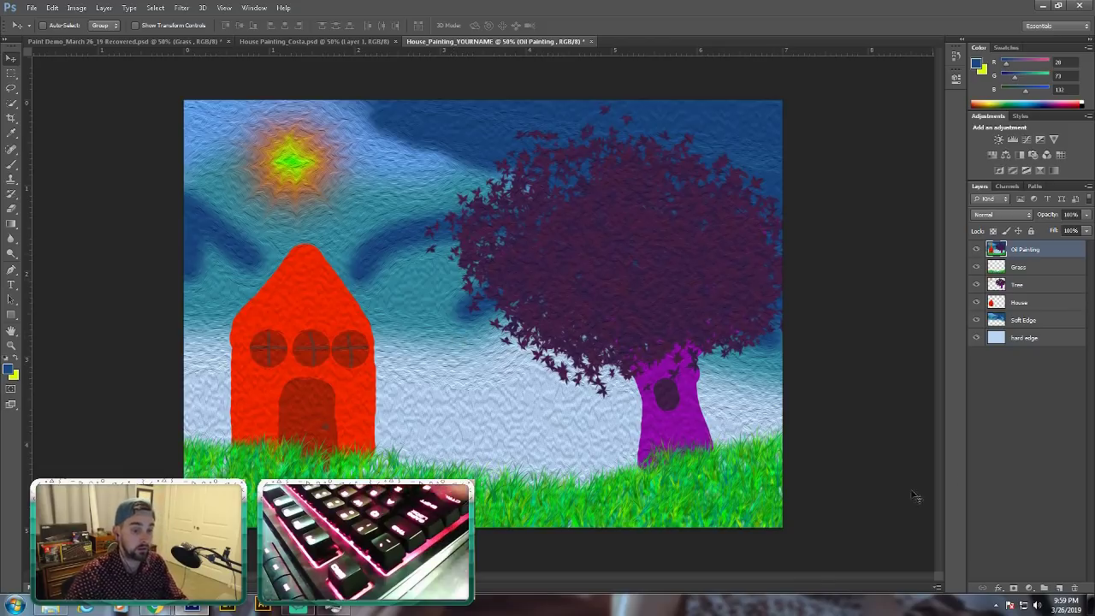
key(Delete)
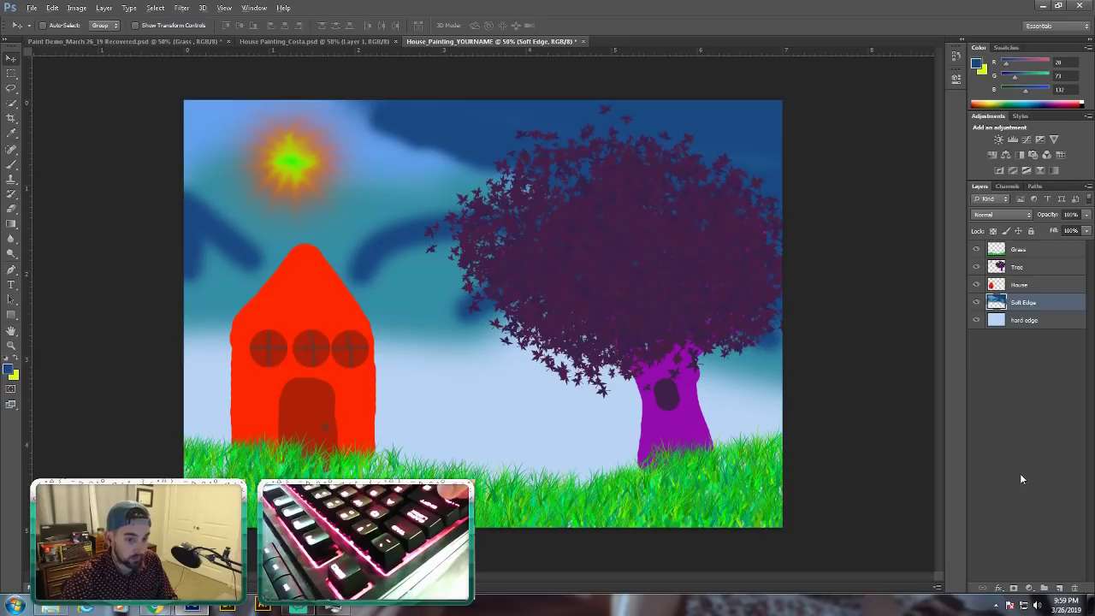
Step: Merge the Grass, Tree, House, Soft Edge and hard edge layers into a single layer
click(1031, 321)
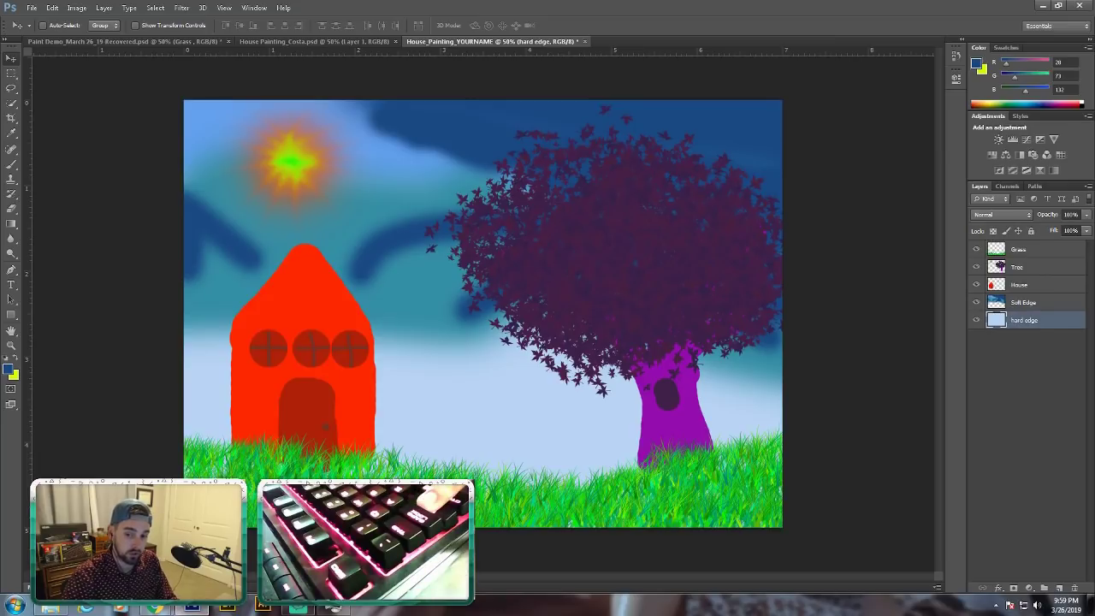
shift+click(1042, 251)
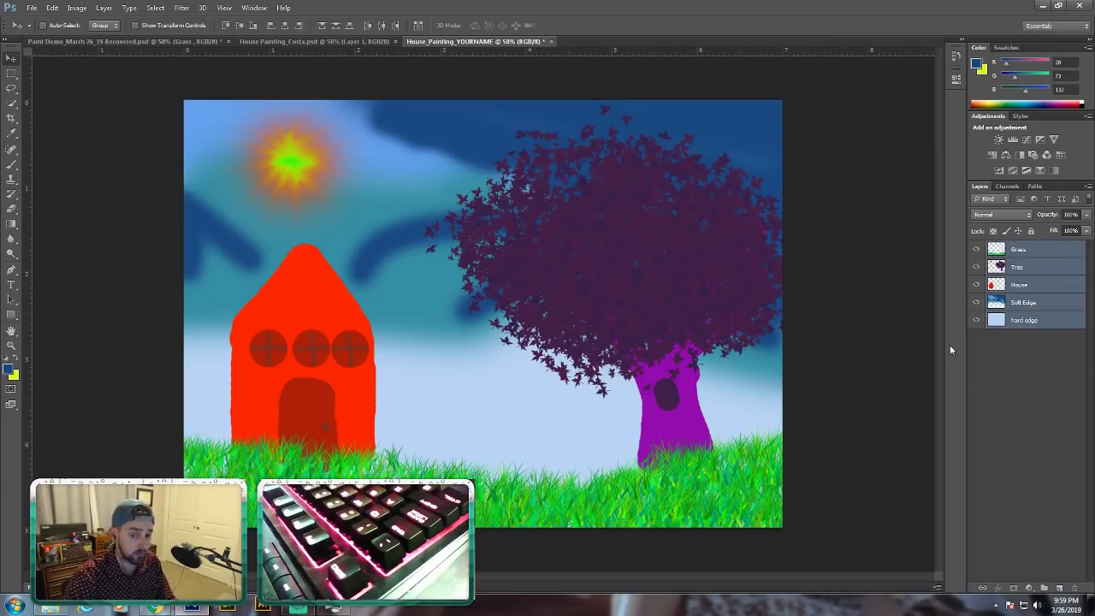
right_click(1033, 271)
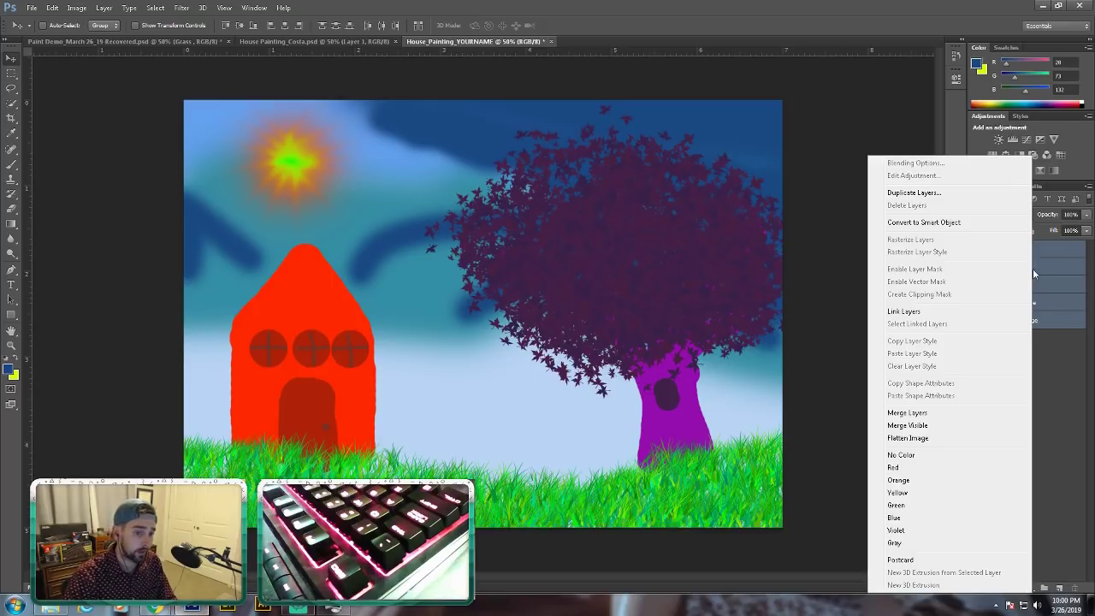
click(907, 412)
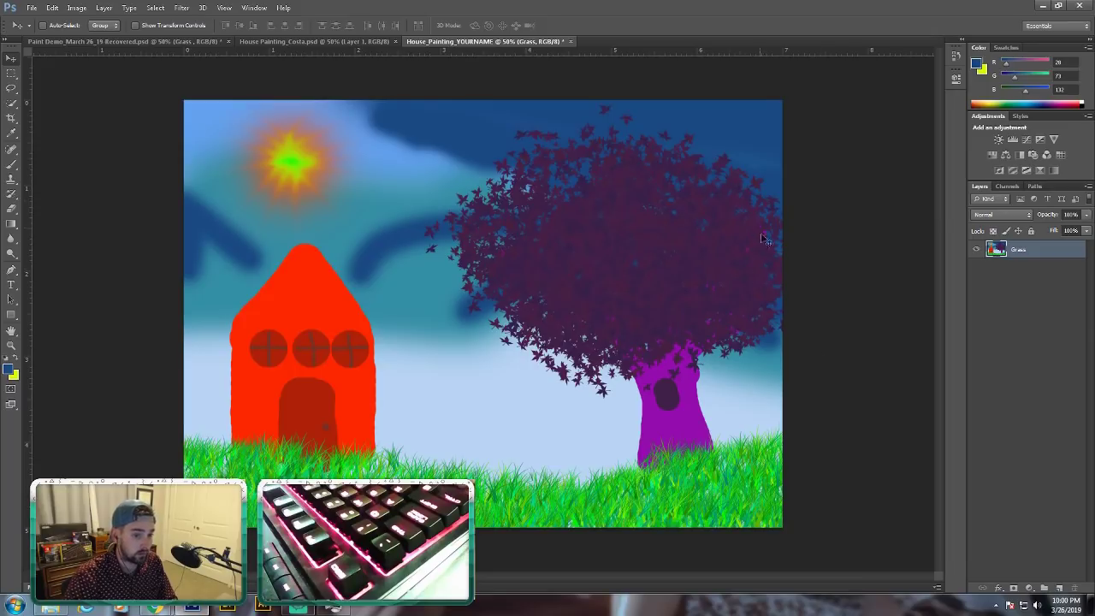
Step: Apply the Oil Paint filter to the merged layer with stylization 1.93, cleanliness 1.5, scale 3.76, bristle detail 10 and shine 1.3
click(174, 8)
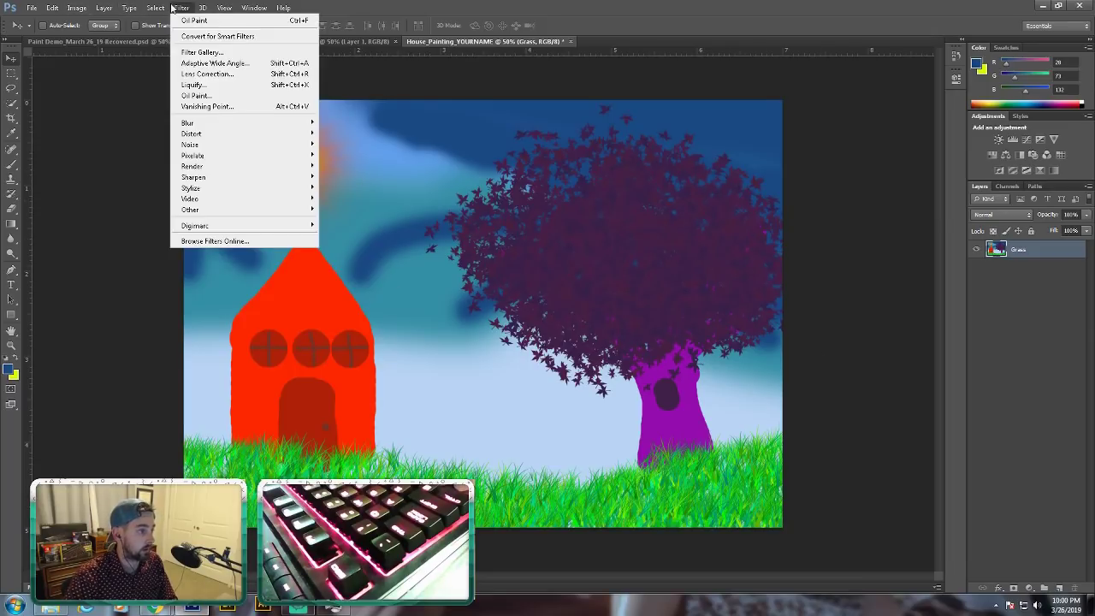
click(246, 95)
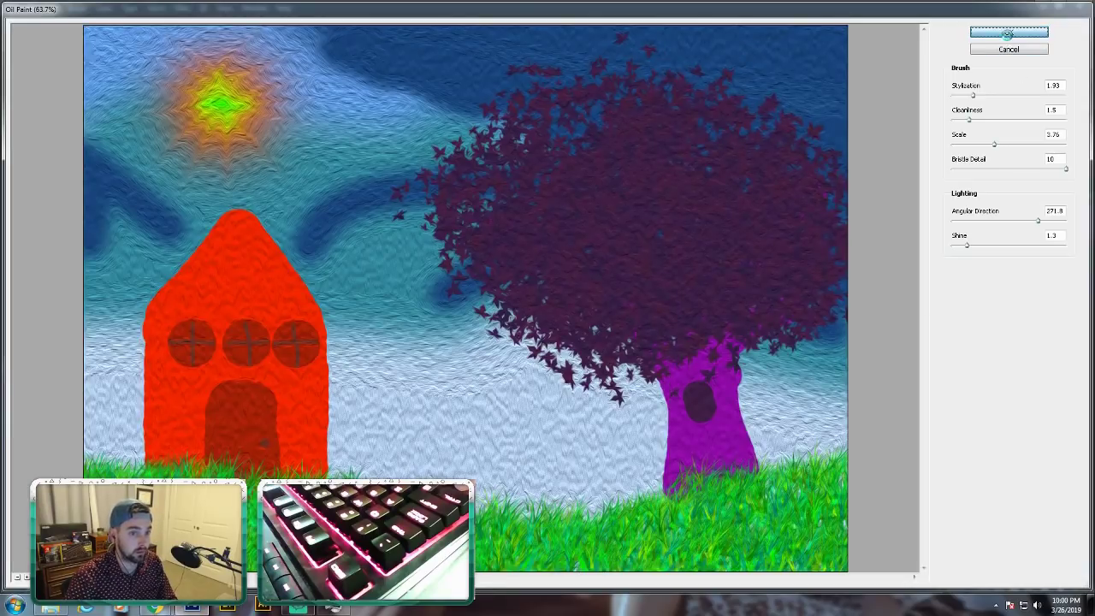
click(1008, 34)
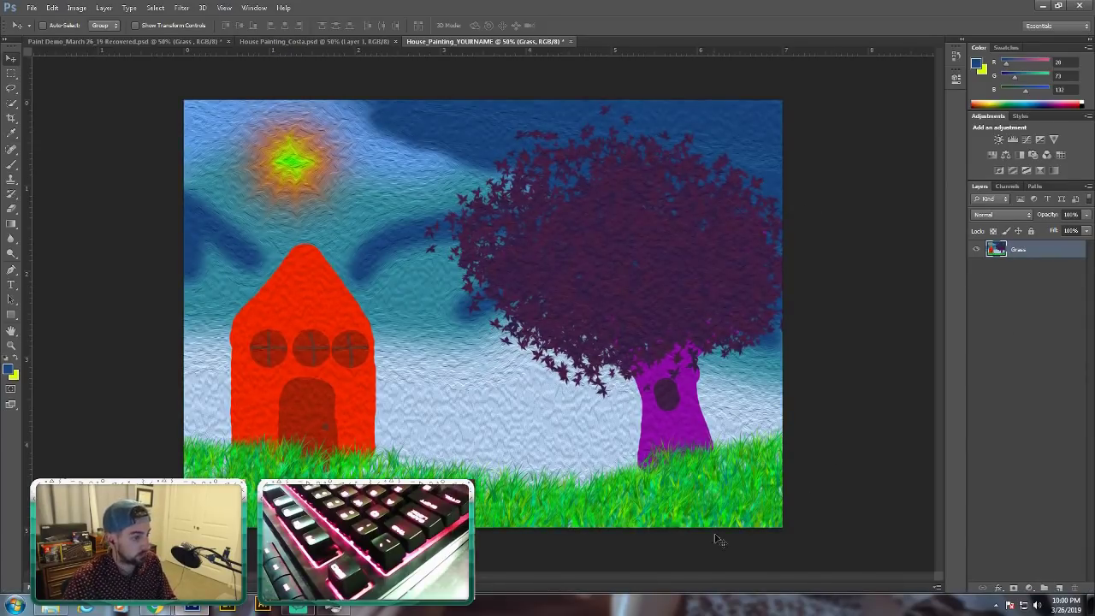
Step: Copy the whole filtered painting, and undo the filter and the merge back to the five separate layers
key(ctrl+a)
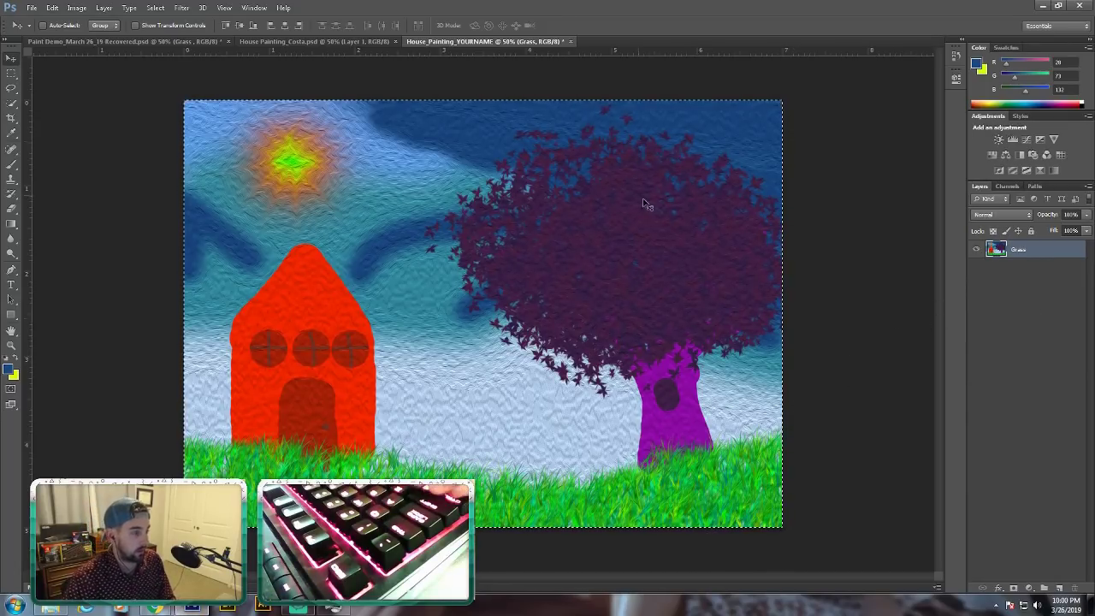
key(ctrl+d)
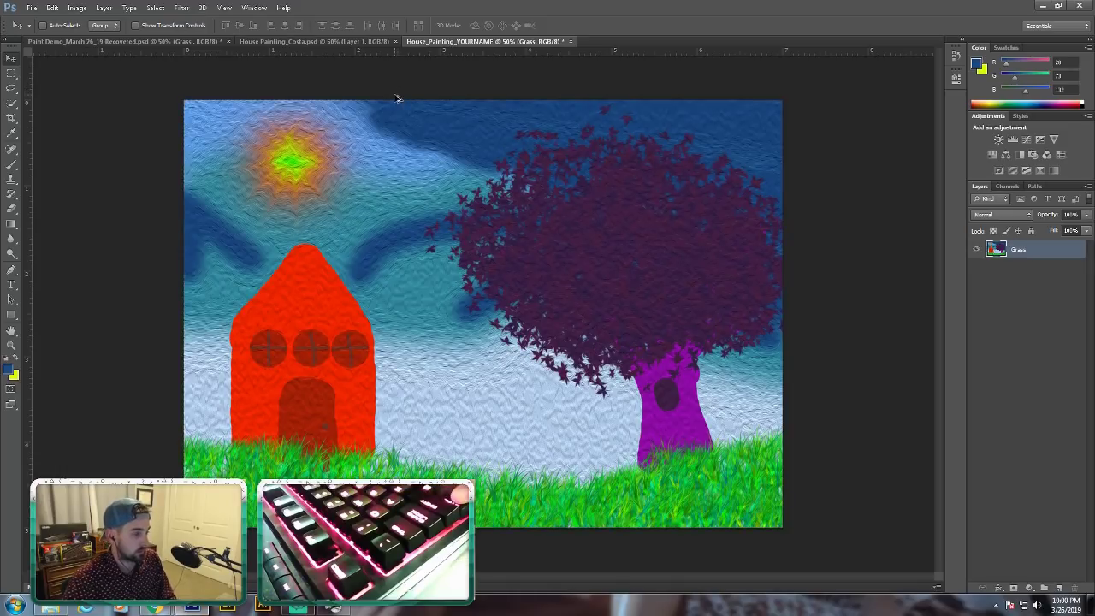
key(ctrl+alt+z)
key(ctrl+alt+z)
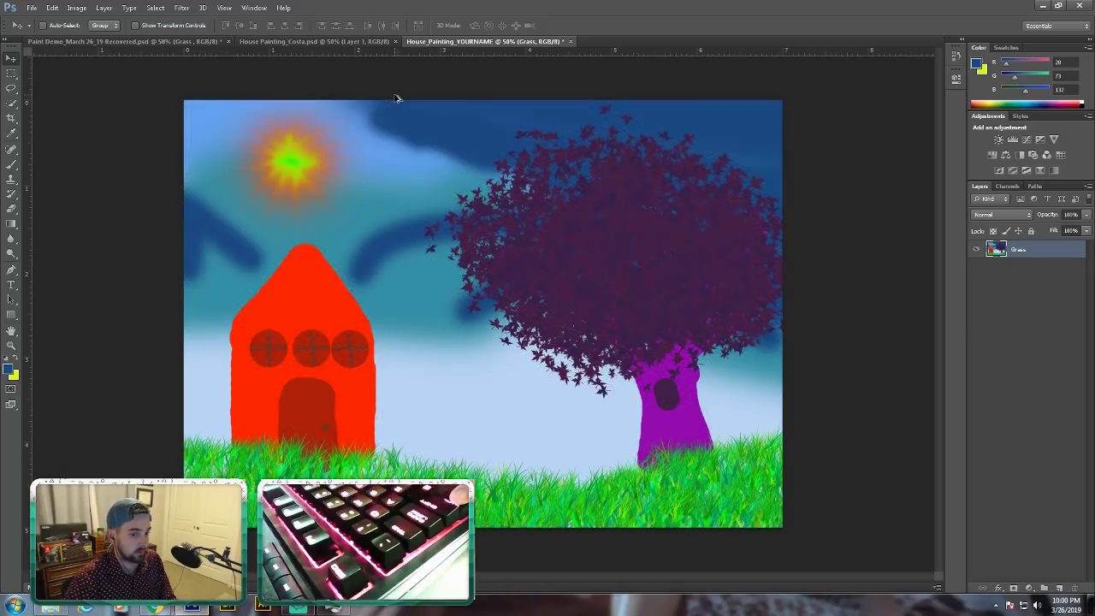
Step: Paste the filtered painting as a new layer above Grass and rename it Oil Filter
key(ctrl+v)
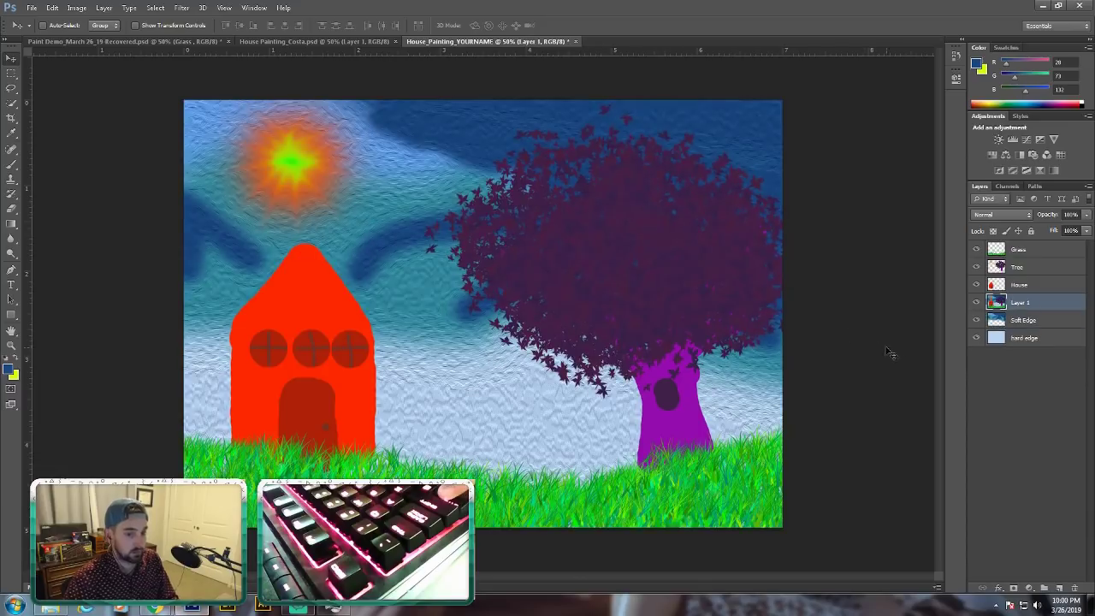
drag(1043, 306, 1033, 251)
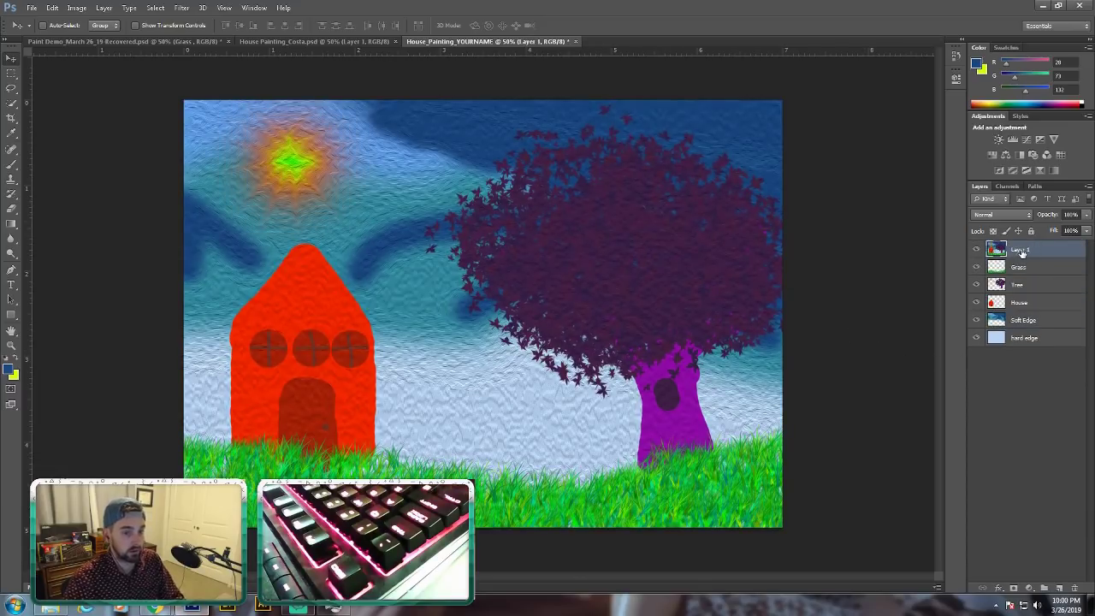
double_click(1032, 250)
text(Oi)
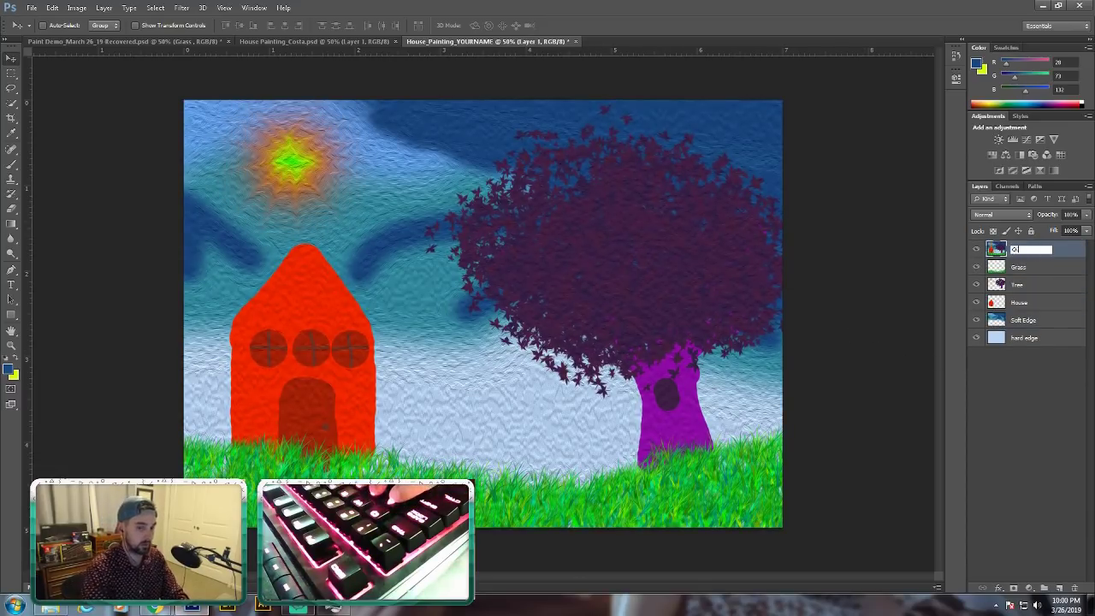
text(l Filter)
key(Return)
click(1035, 401)
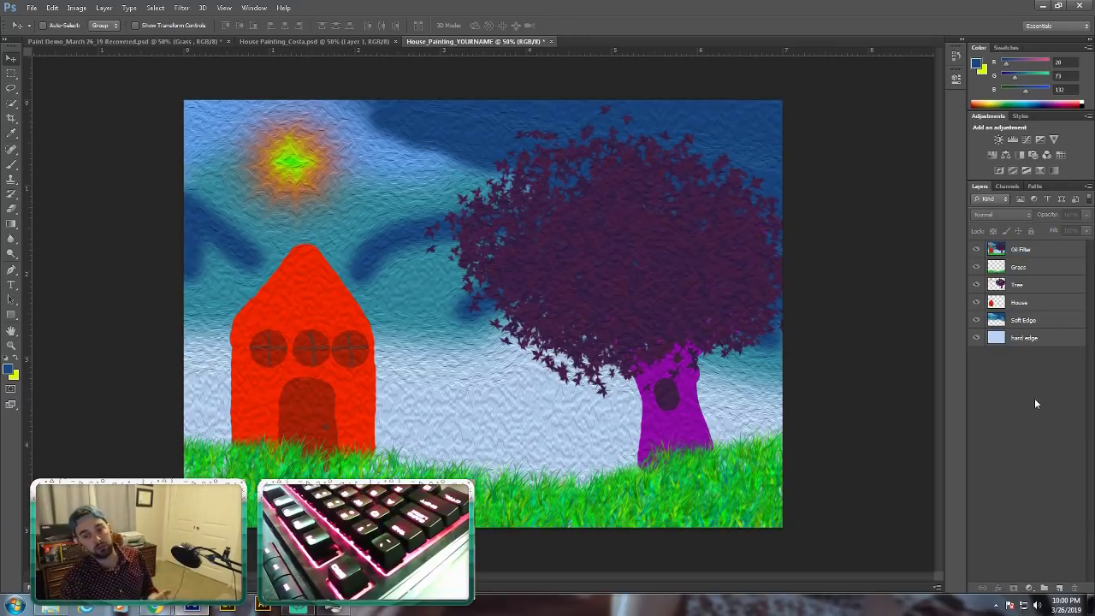
Step: Select the five original layers from hard edge up to Grass
click(1027, 338)
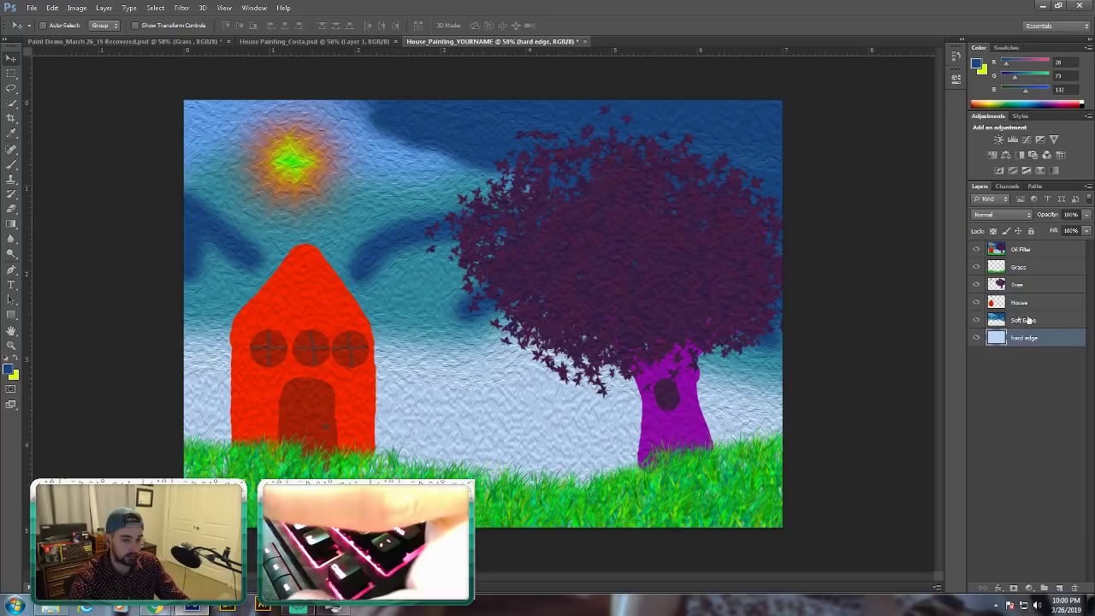
shift+click(1036, 269)
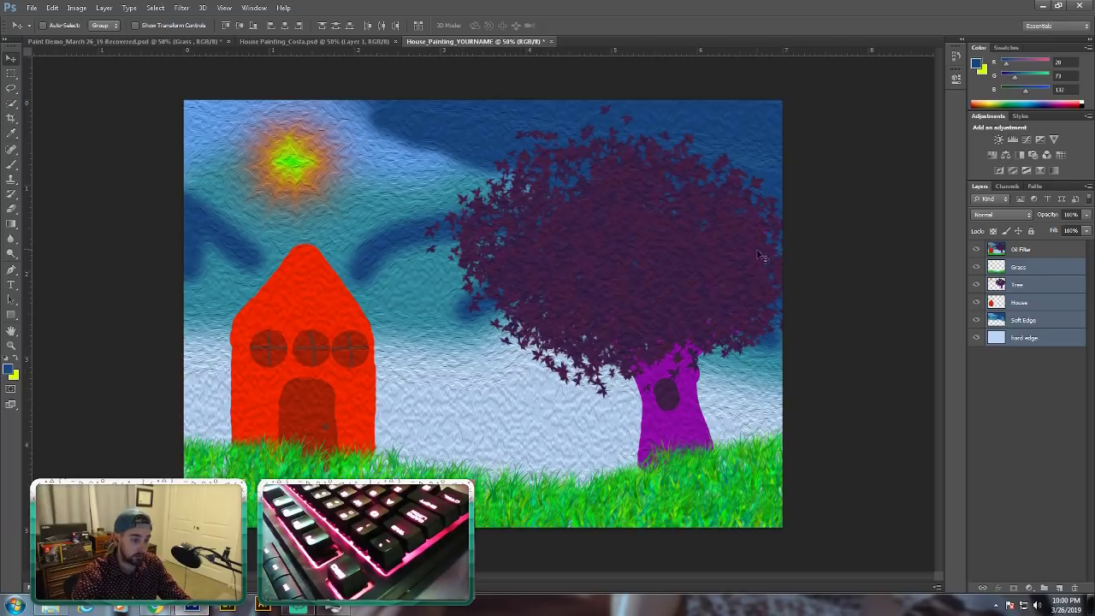
Step: Switch to the example painting with the orange house and show its oil-painted Layer 1
click(313, 41)
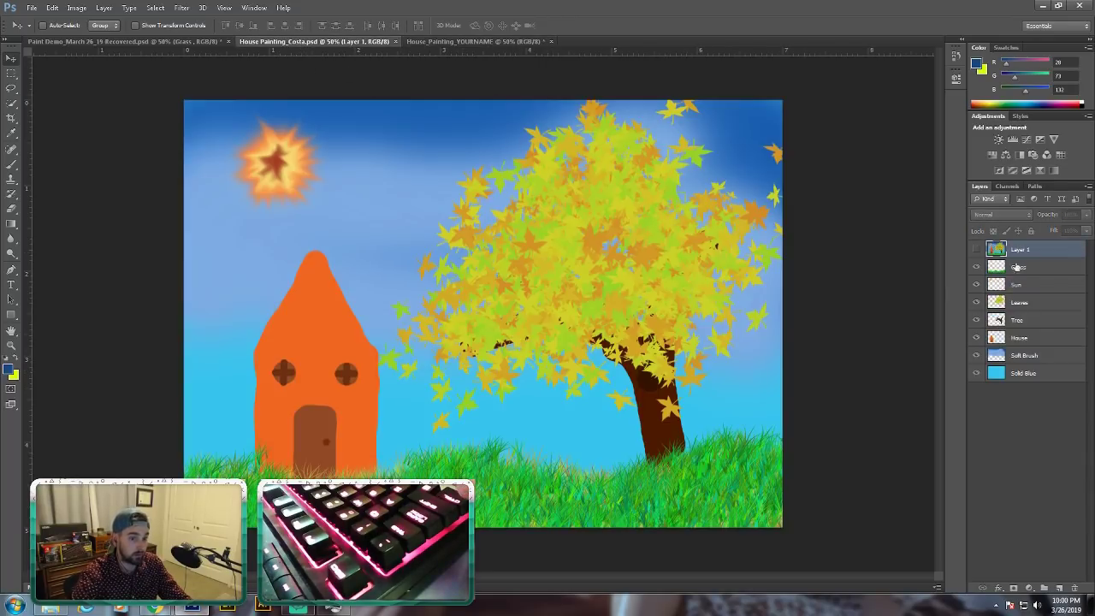
click(977, 250)
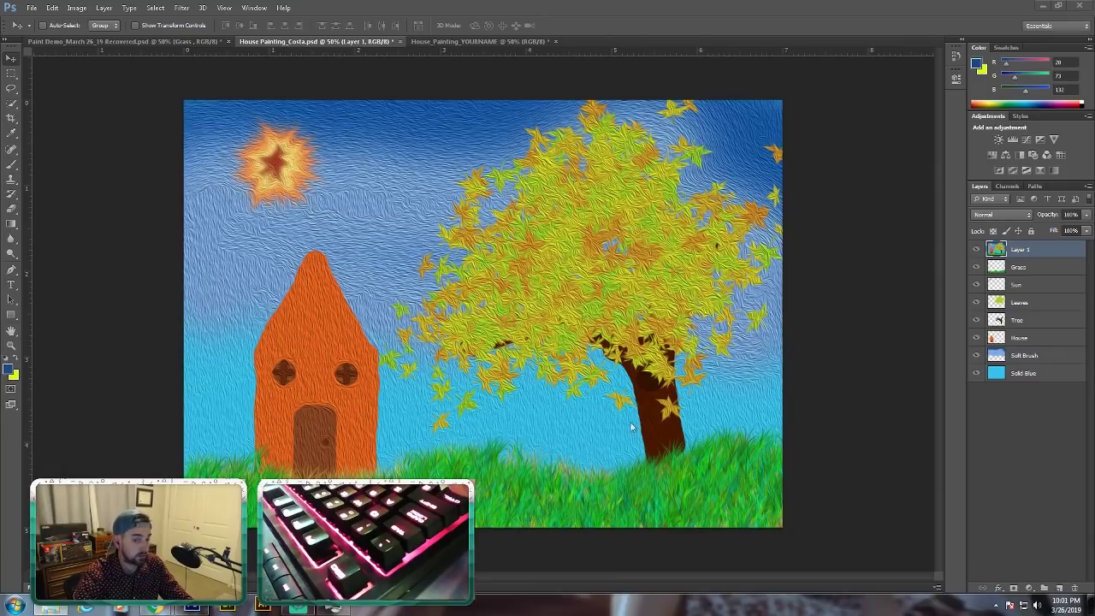
Step: Bring the House_DD folder window into view and examine its two files, the layered PSD and the OIL FILTER JPEG
drag(1094, 163, 632, 165)
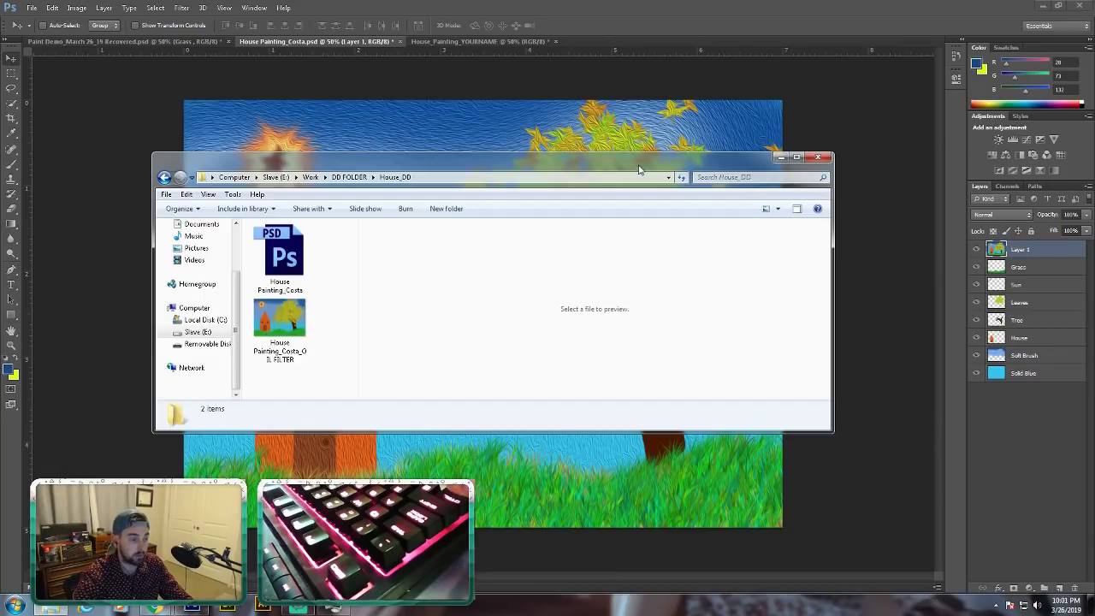
click(299, 319)
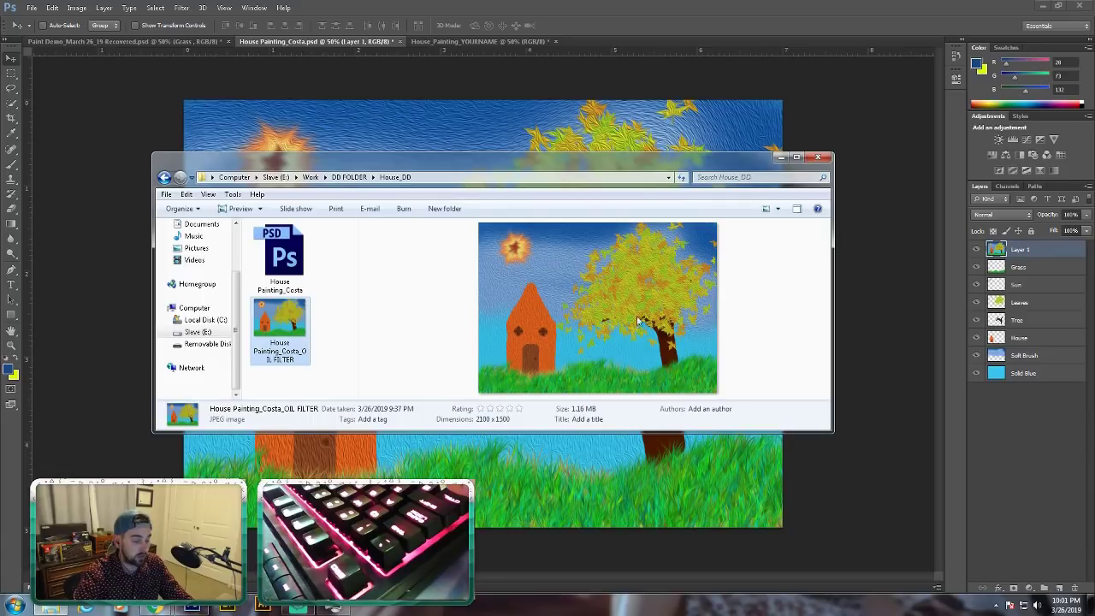
click(278, 261)
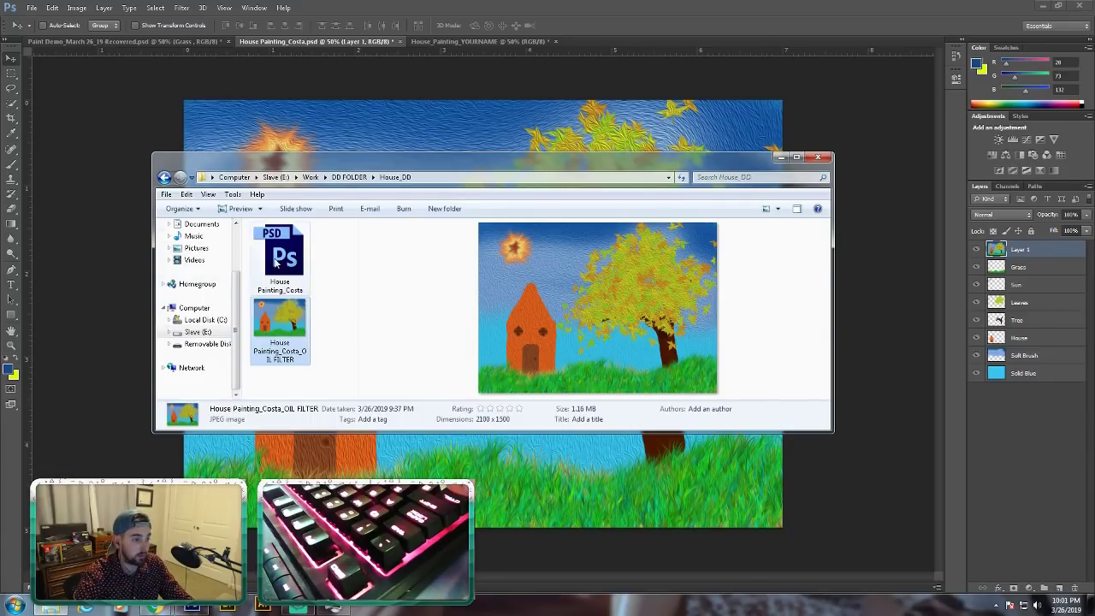
click(298, 318)
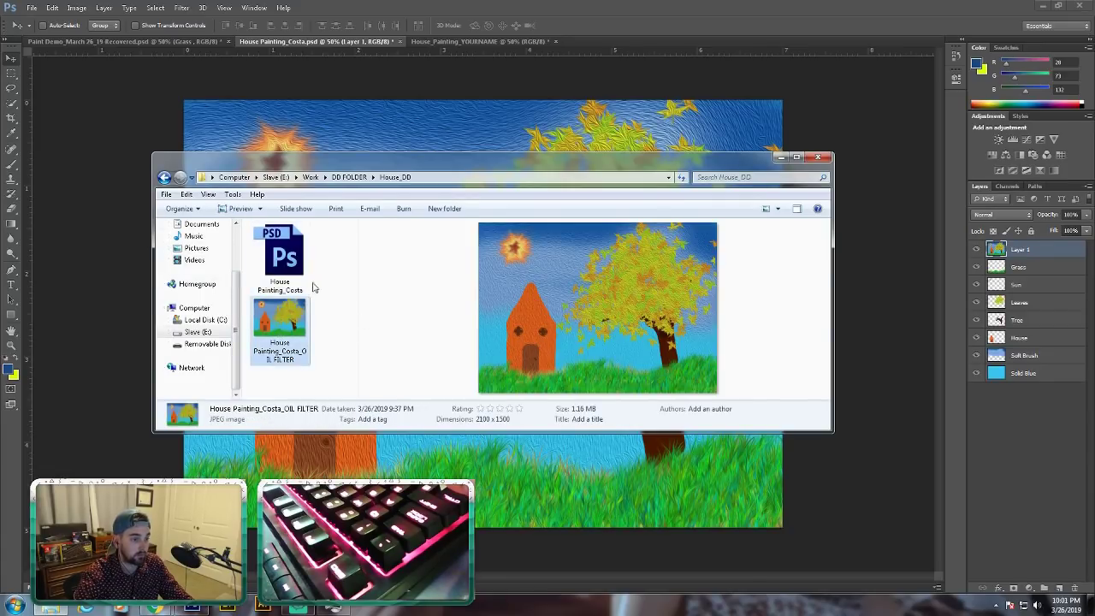
click(285, 262)
click(293, 328)
click(286, 263)
click(295, 322)
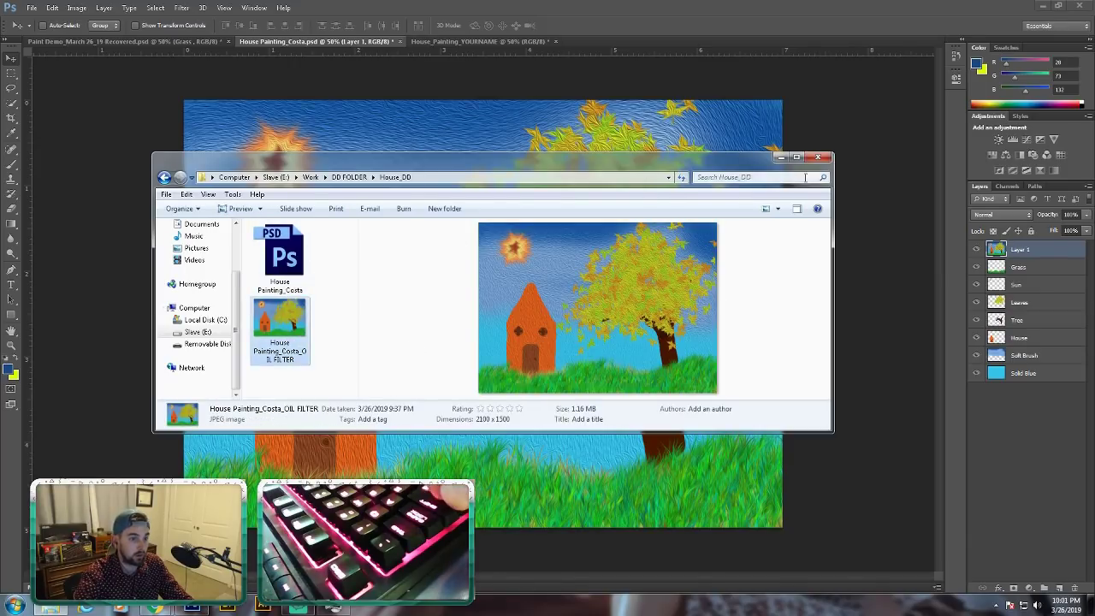